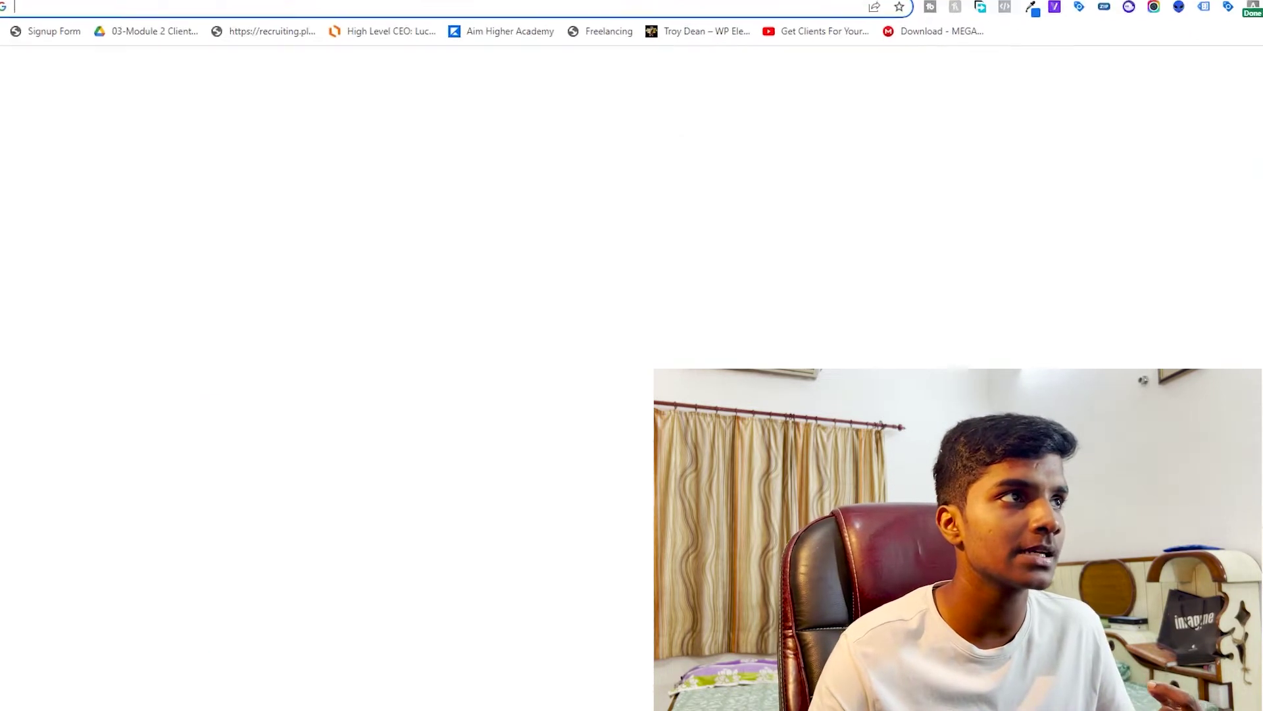
Load canva.com and dismiss the Canva Pro promotion
text(canva.com)
key(Return)
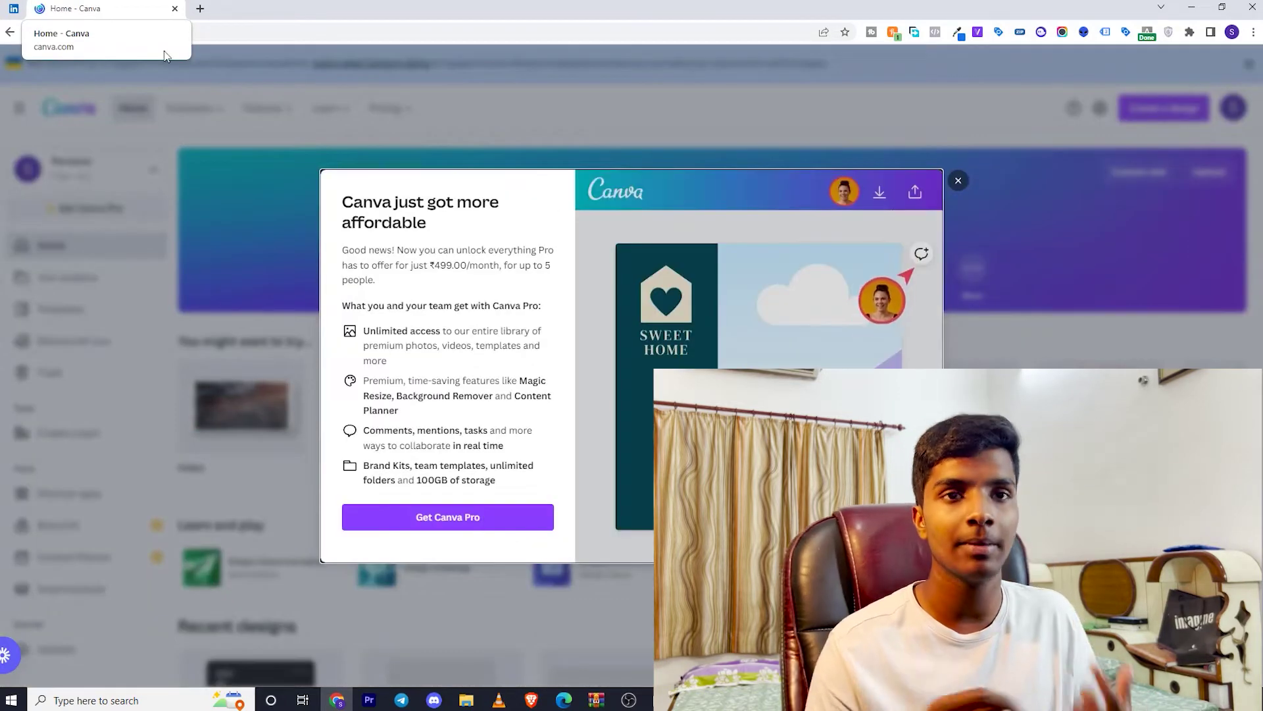
click(958, 181)
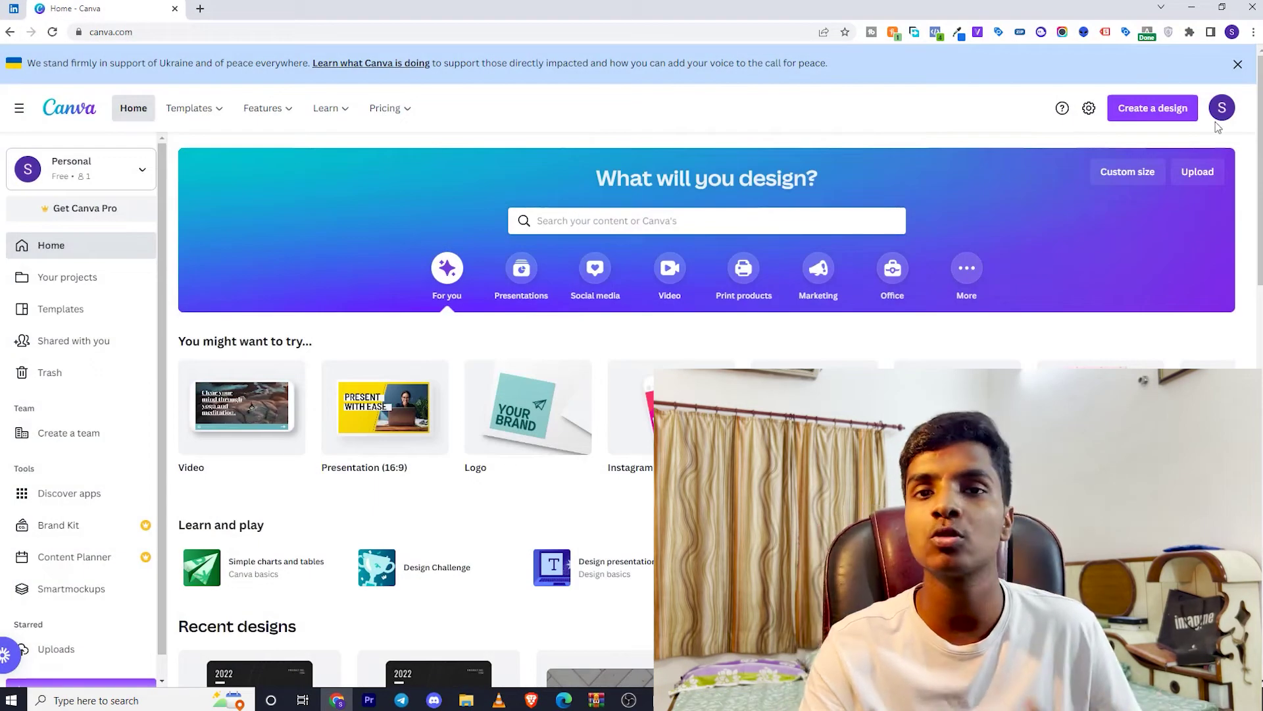
Search Canva's templates for 'linkedin banner' and choose the LinkedIn Banner suggestion
click(1153, 108)
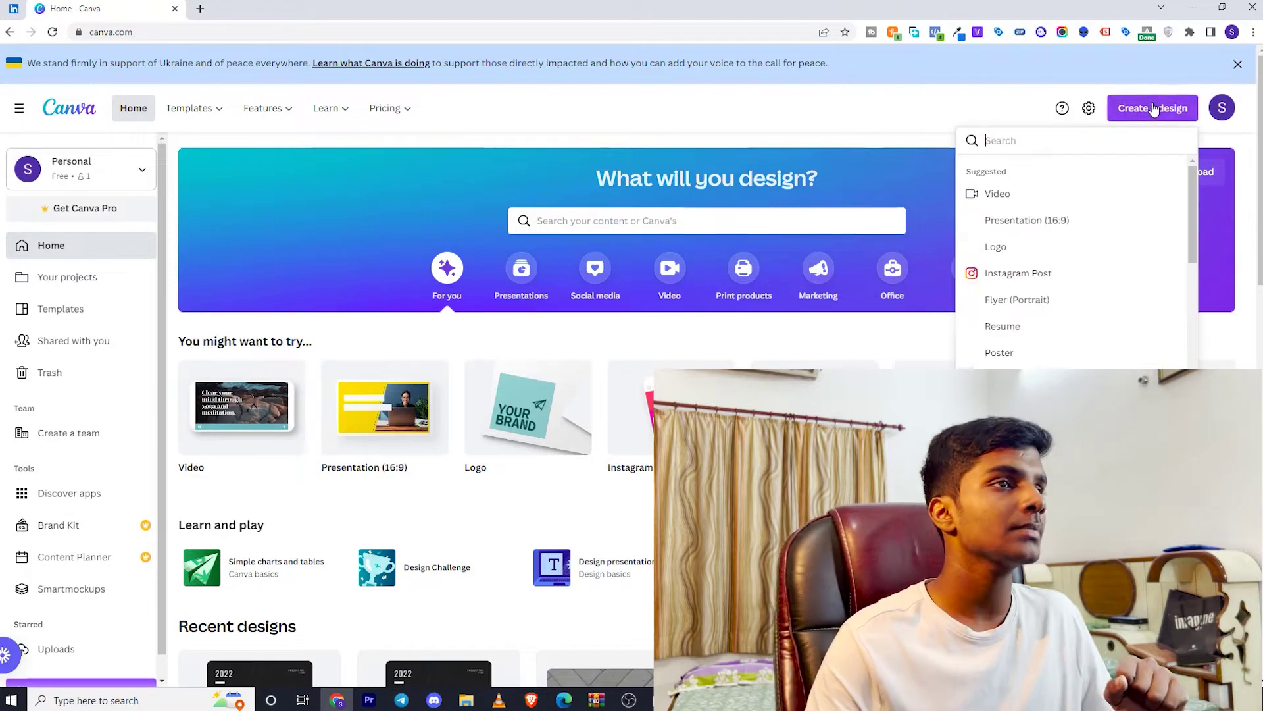
click(1153, 108)
click(702, 215)
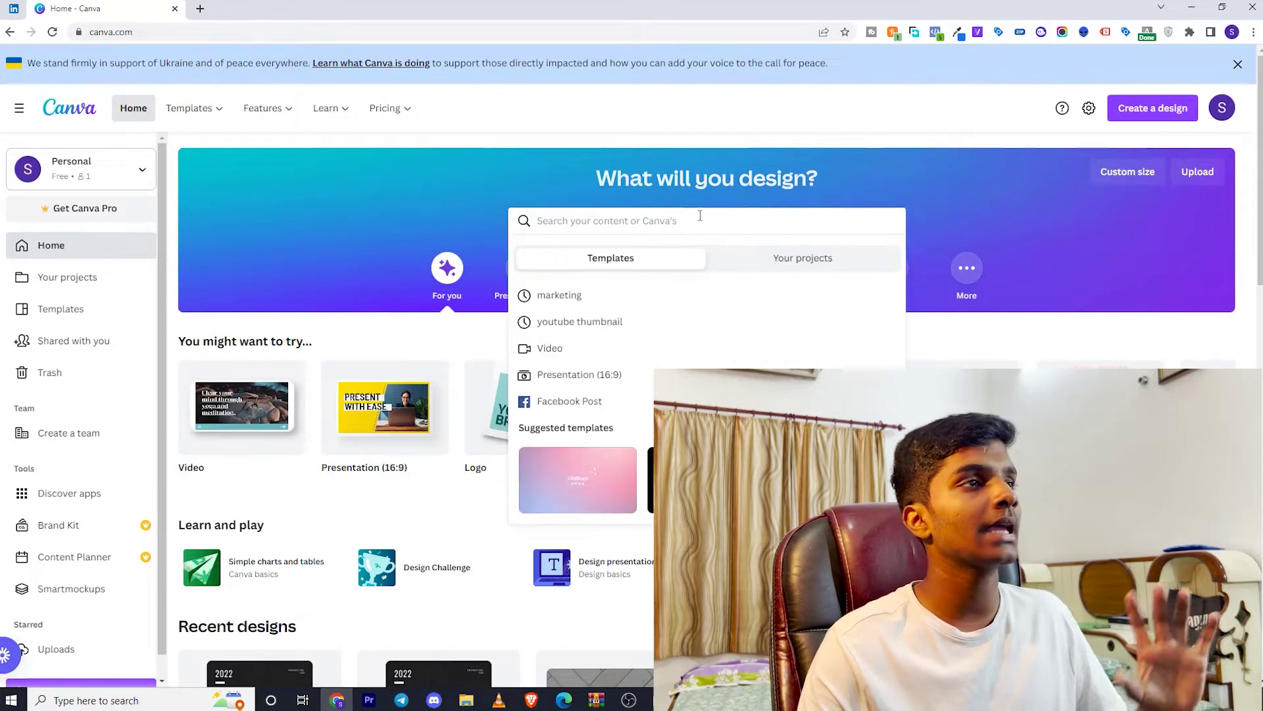
text(linkedin banner)
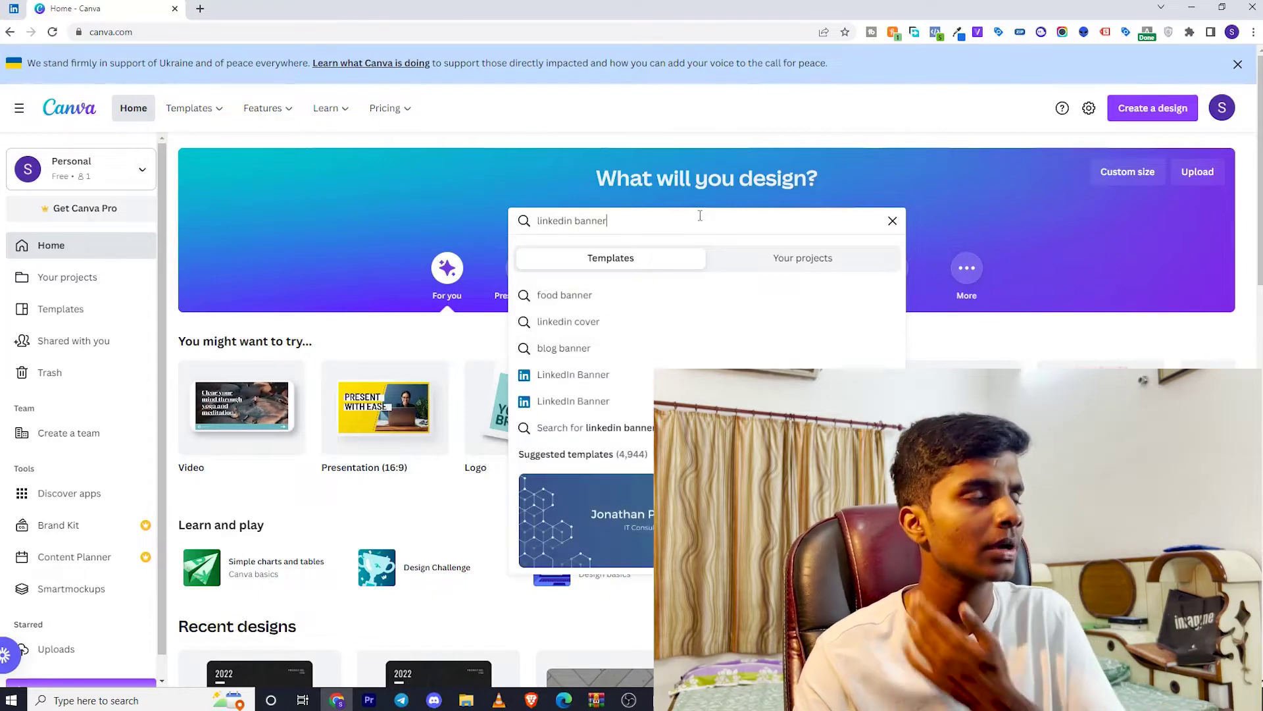
click(613, 385)
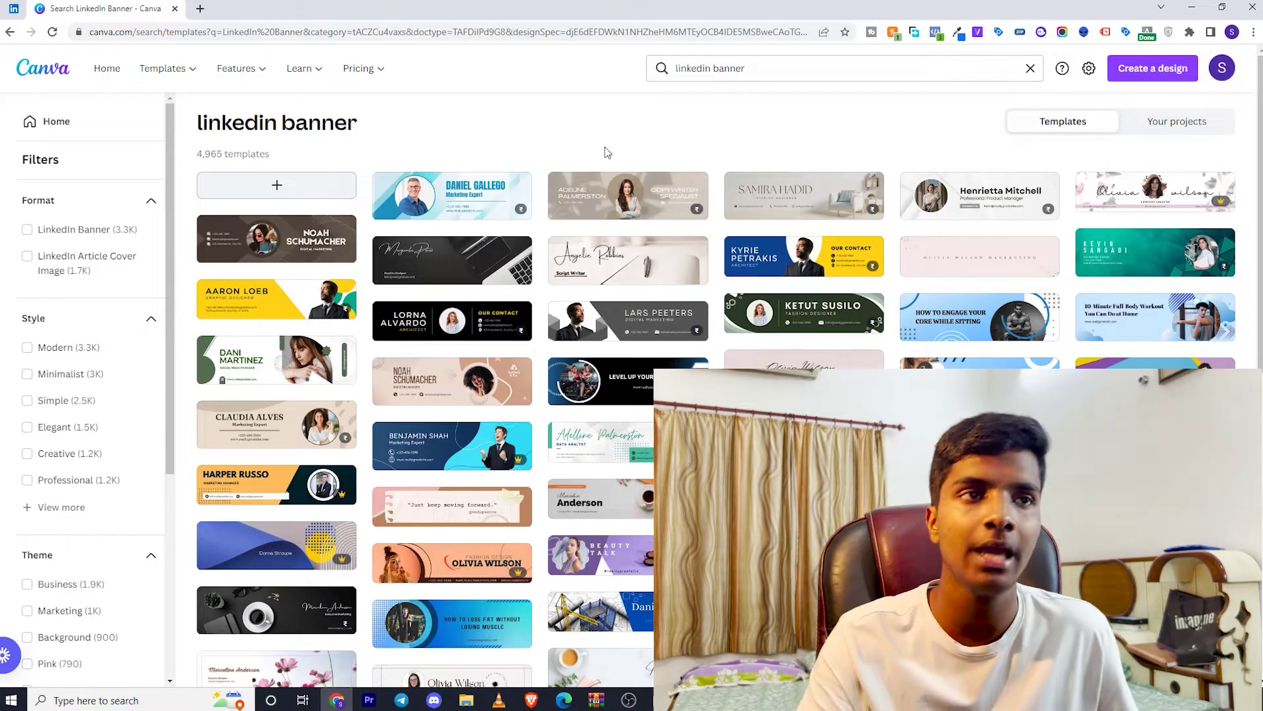
scroll(558, 631, down, 20)
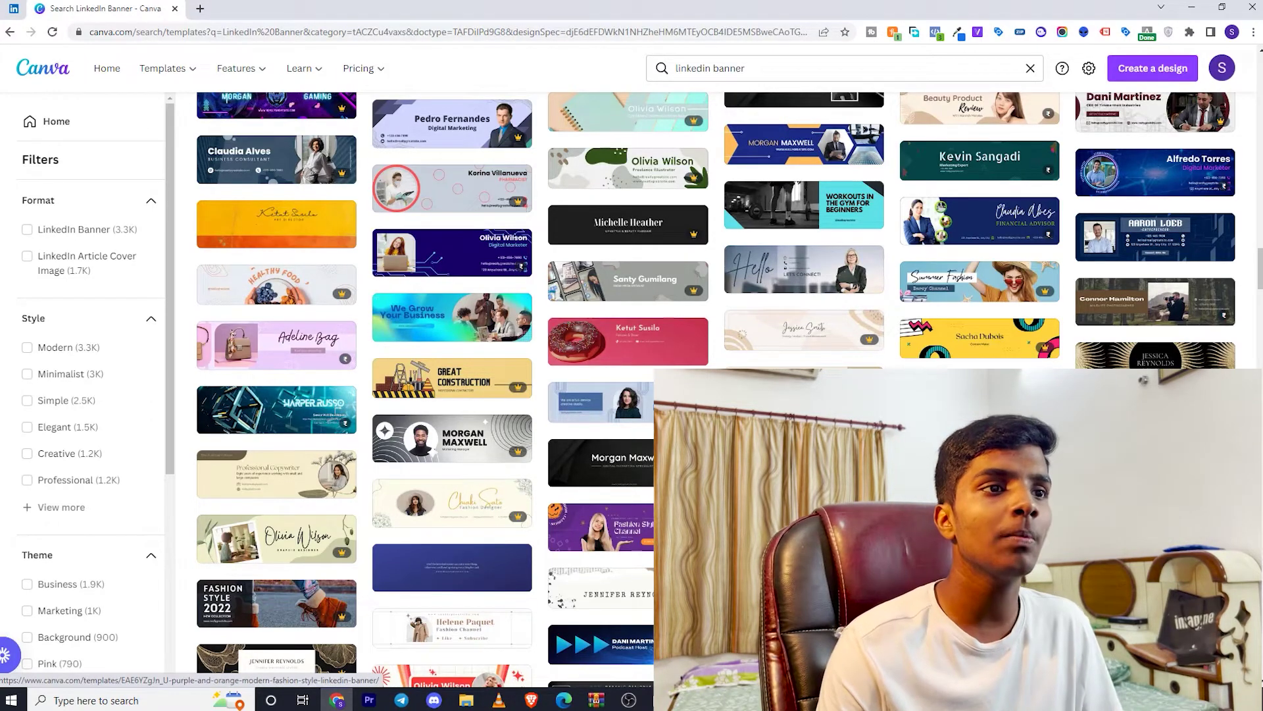
scroll(629, 395, down, 4)
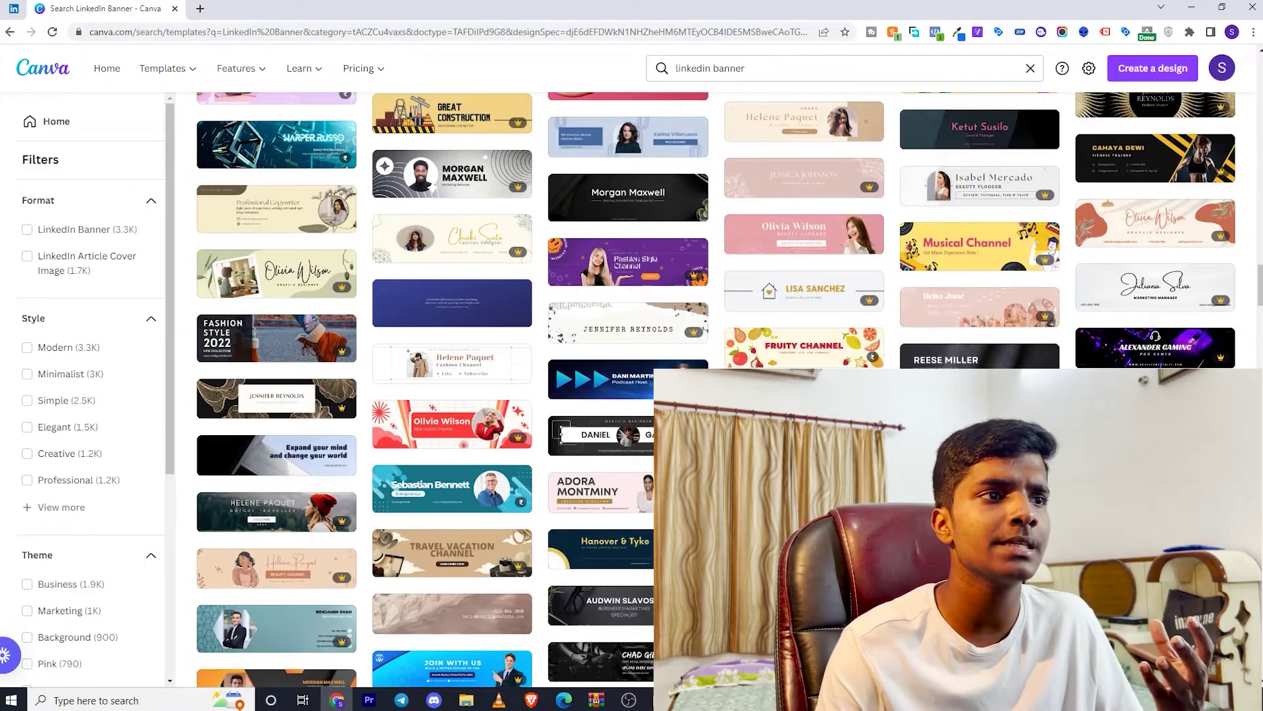
scroll(629, 395, down, 2)
scroll(628, 395, down, 6)
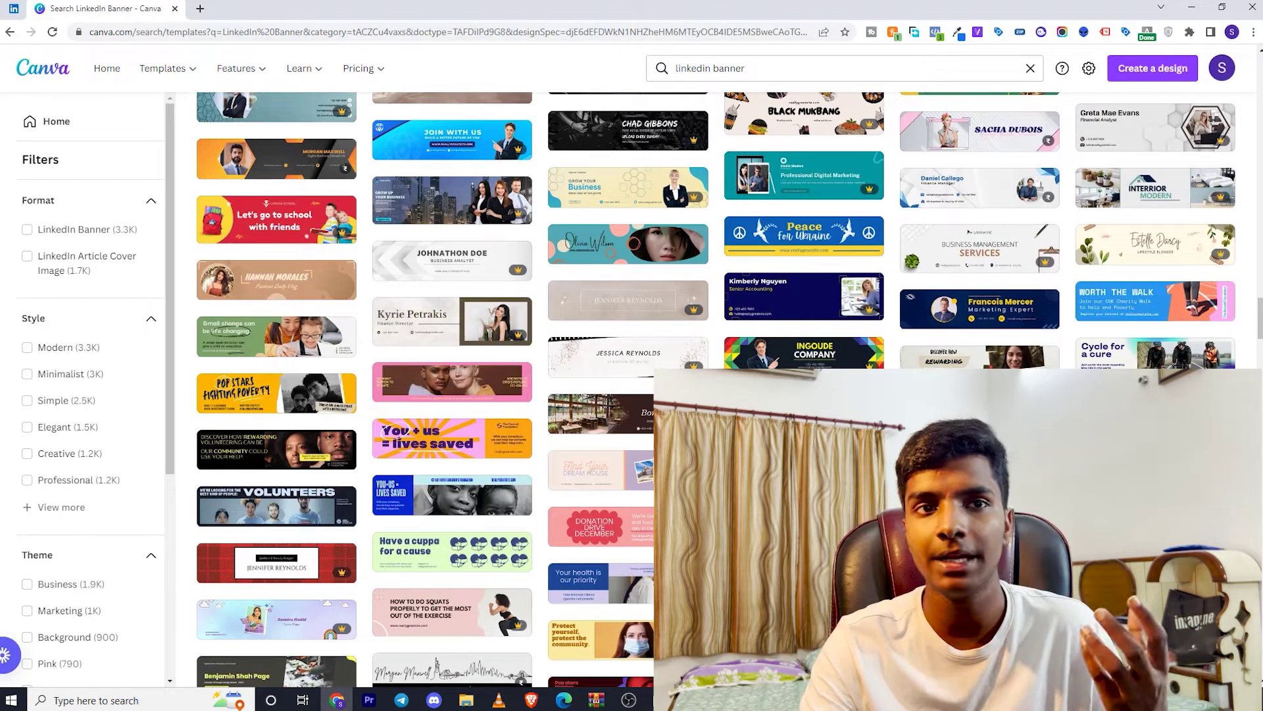
Open the gradient 'Free Medical Clinics' template, select its background photo, and show stock Photos
click(452, 321)
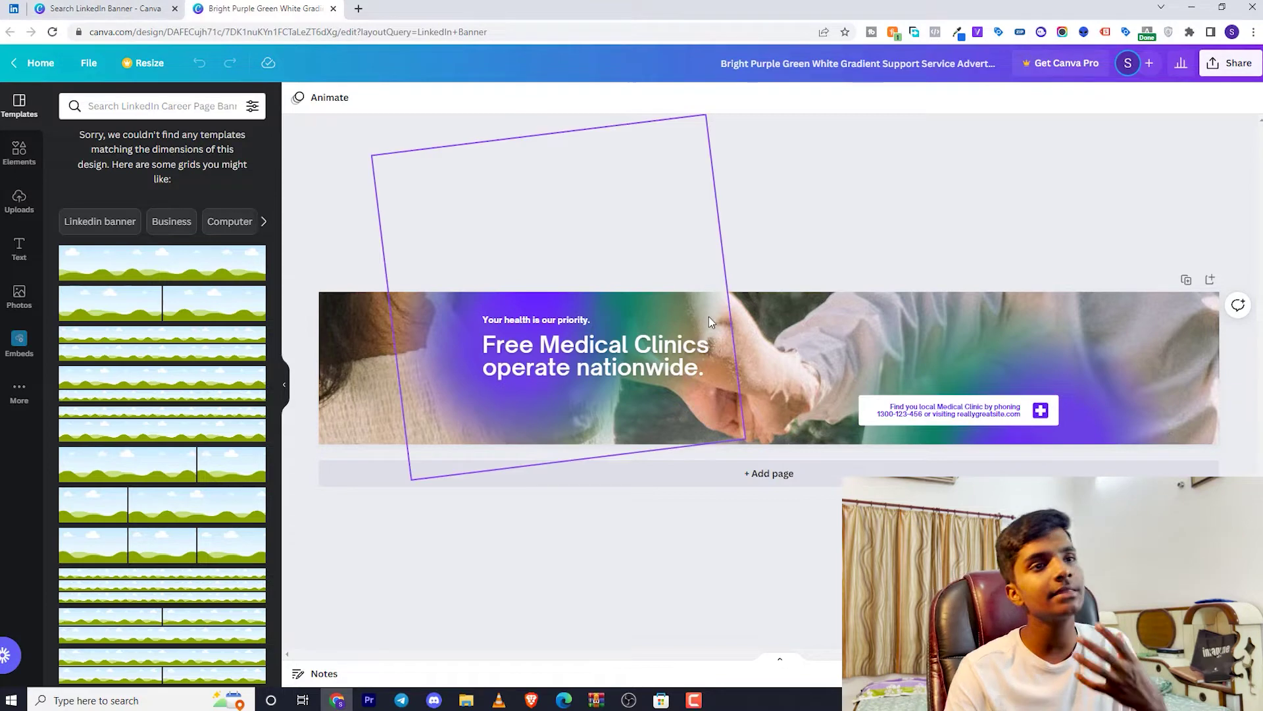
click(771, 323)
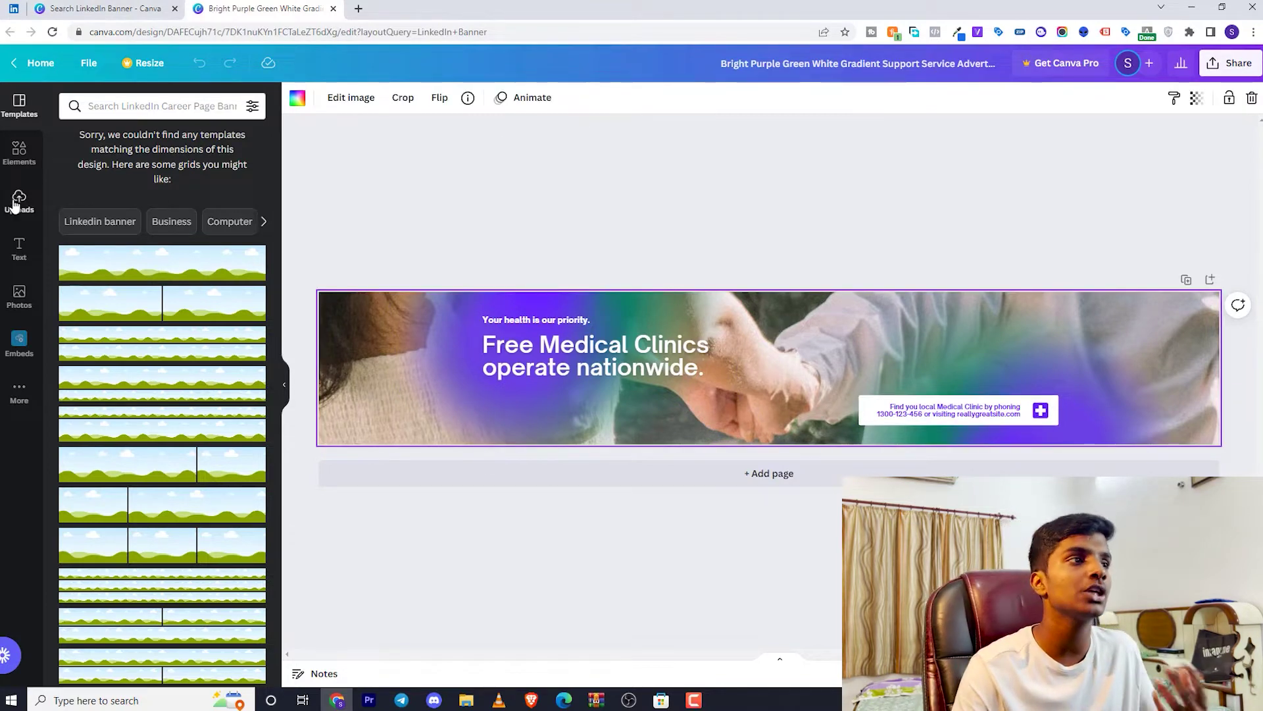
click(20, 154)
click(19, 297)
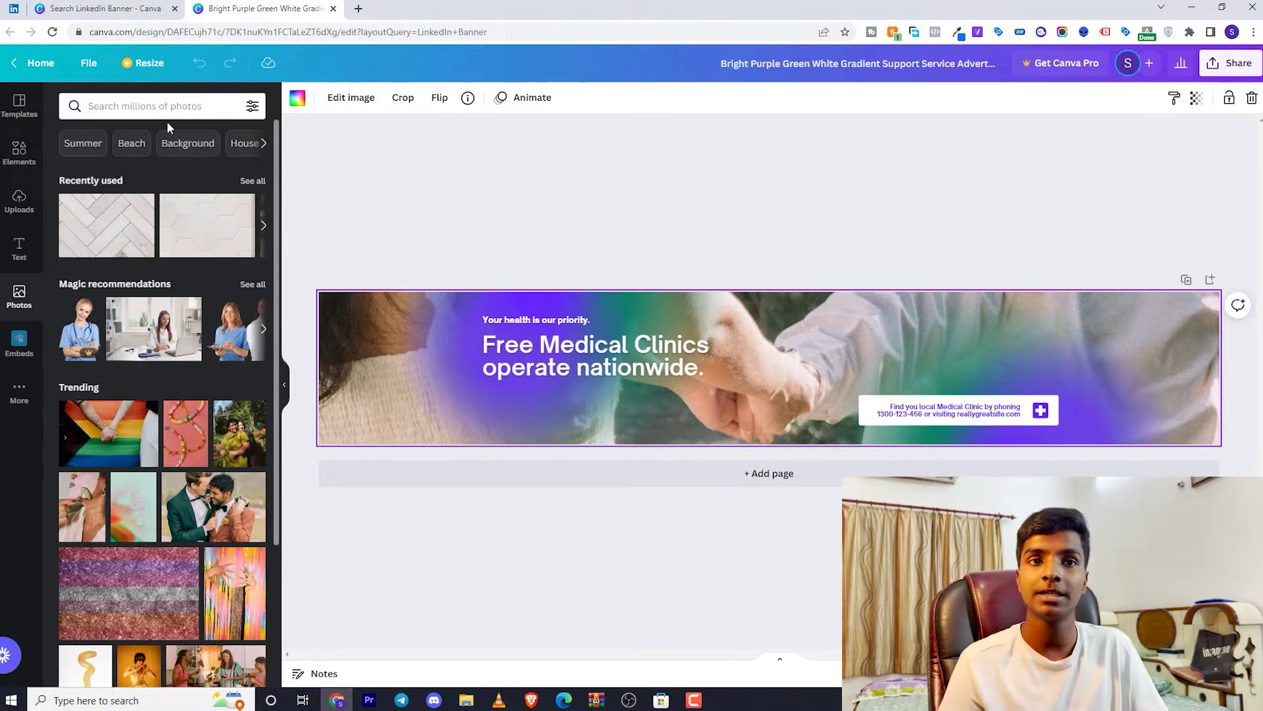
Replace the tagline 'Your health is our priority.' with 'You help people, we help you'
click(526, 350)
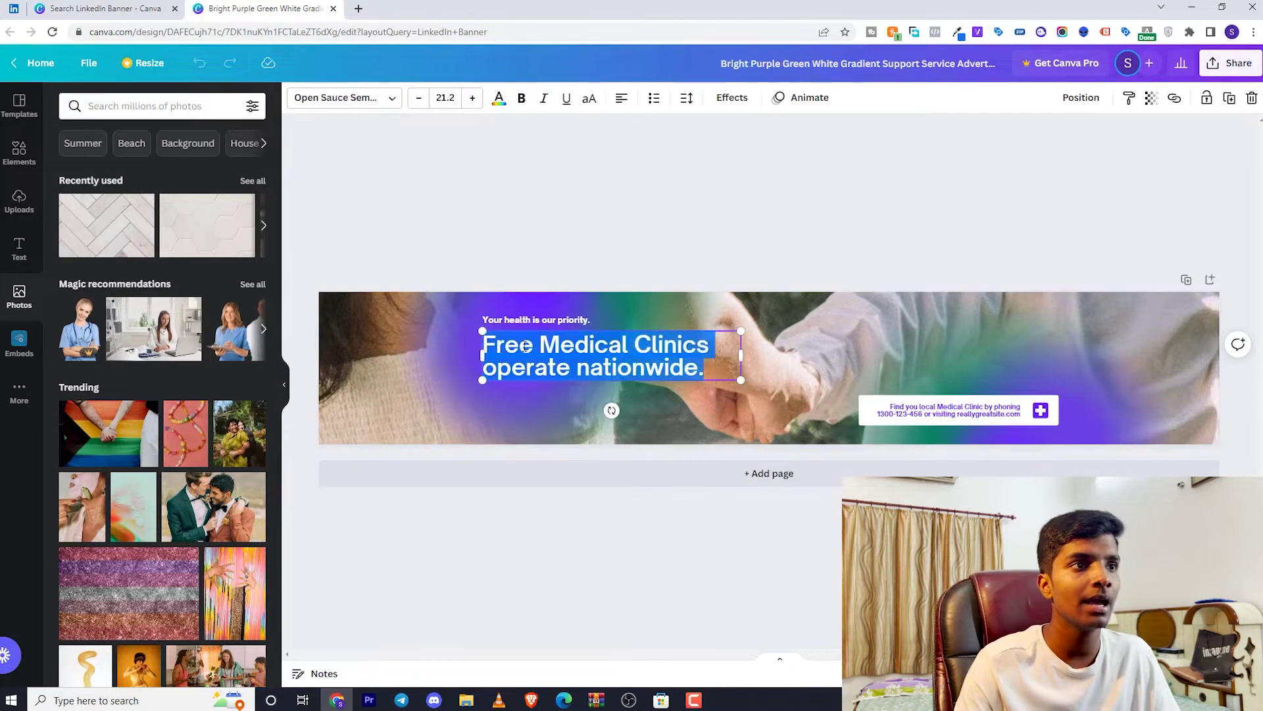
click(532, 320)
click(530, 316)
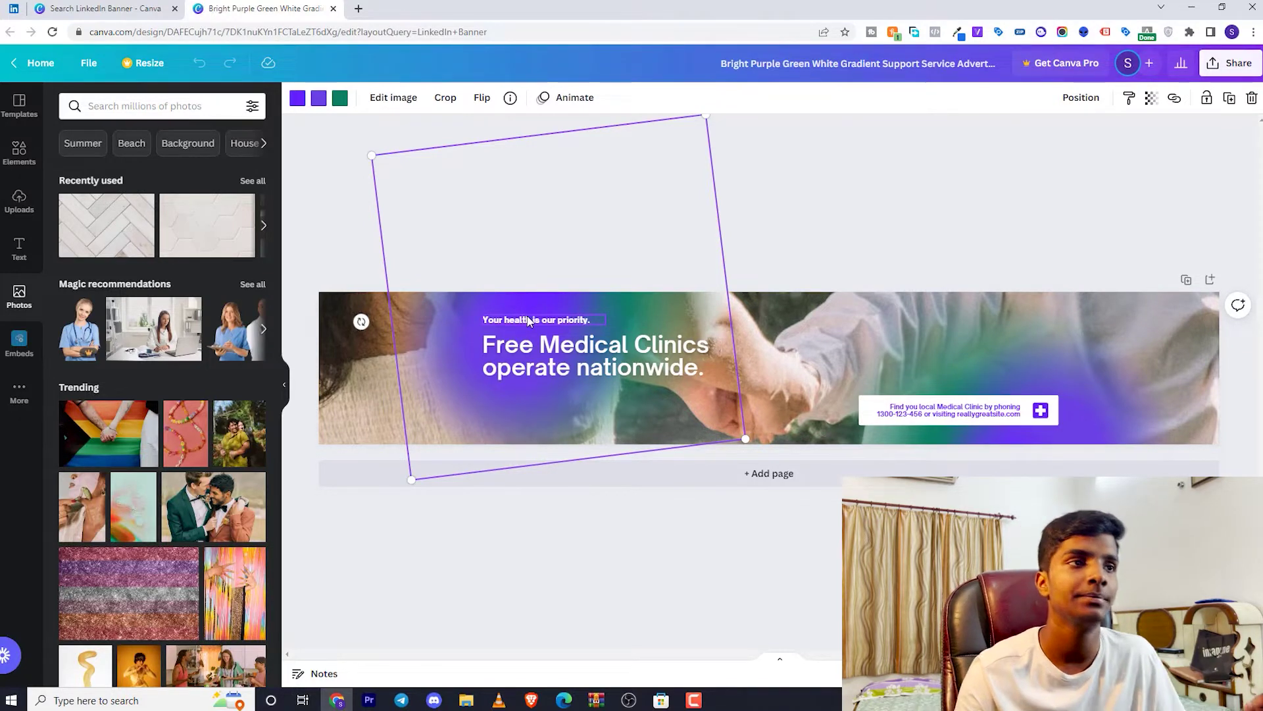
click(531, 318)
click(558, 321)
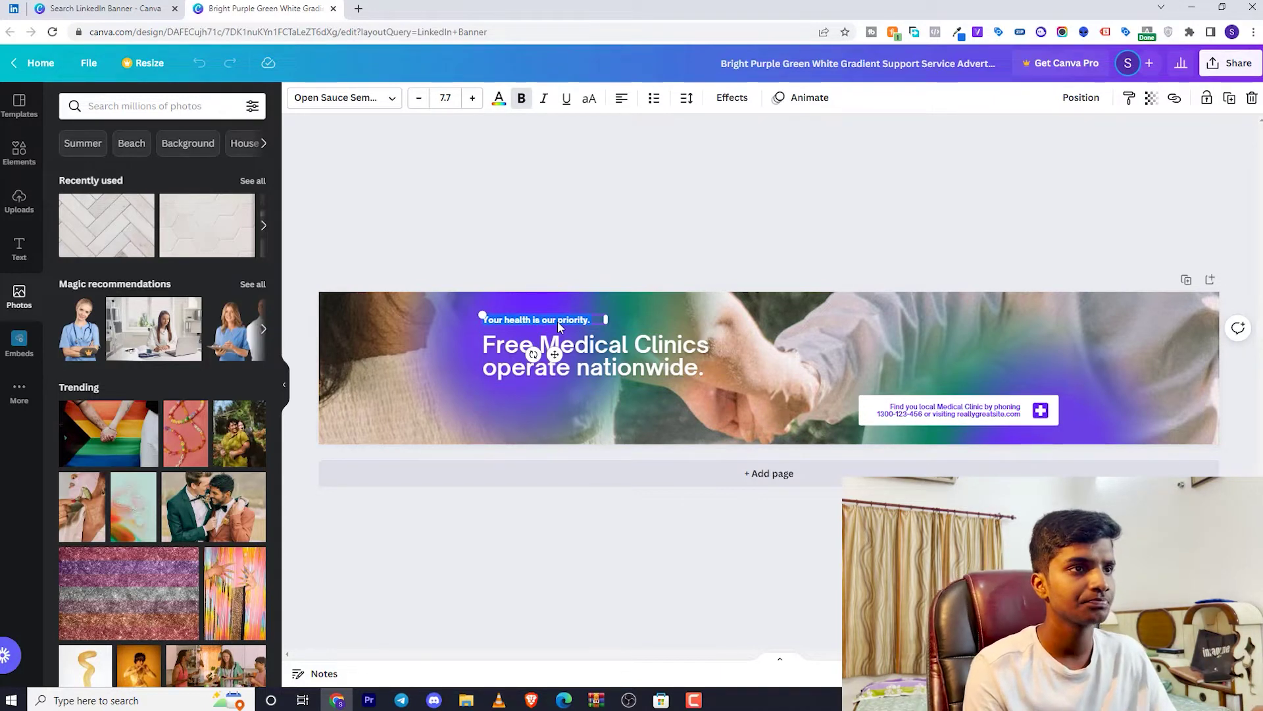
text(We help Physiot)
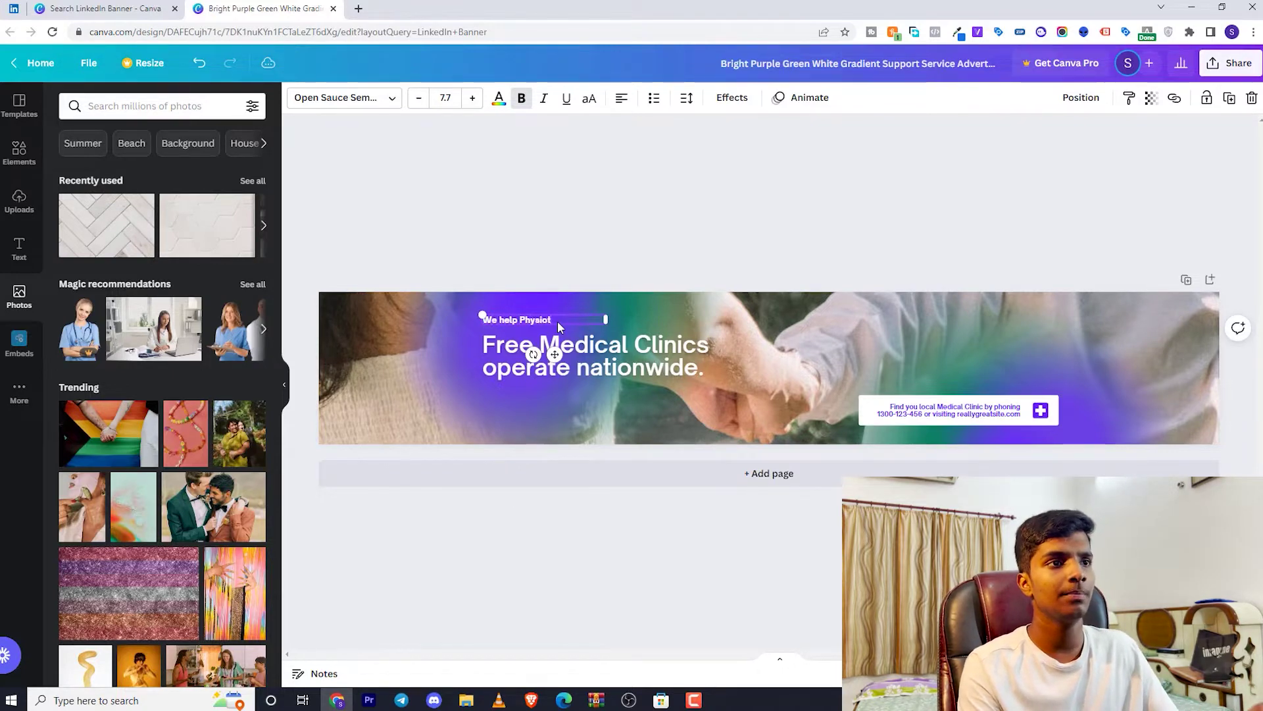
key(super+p)
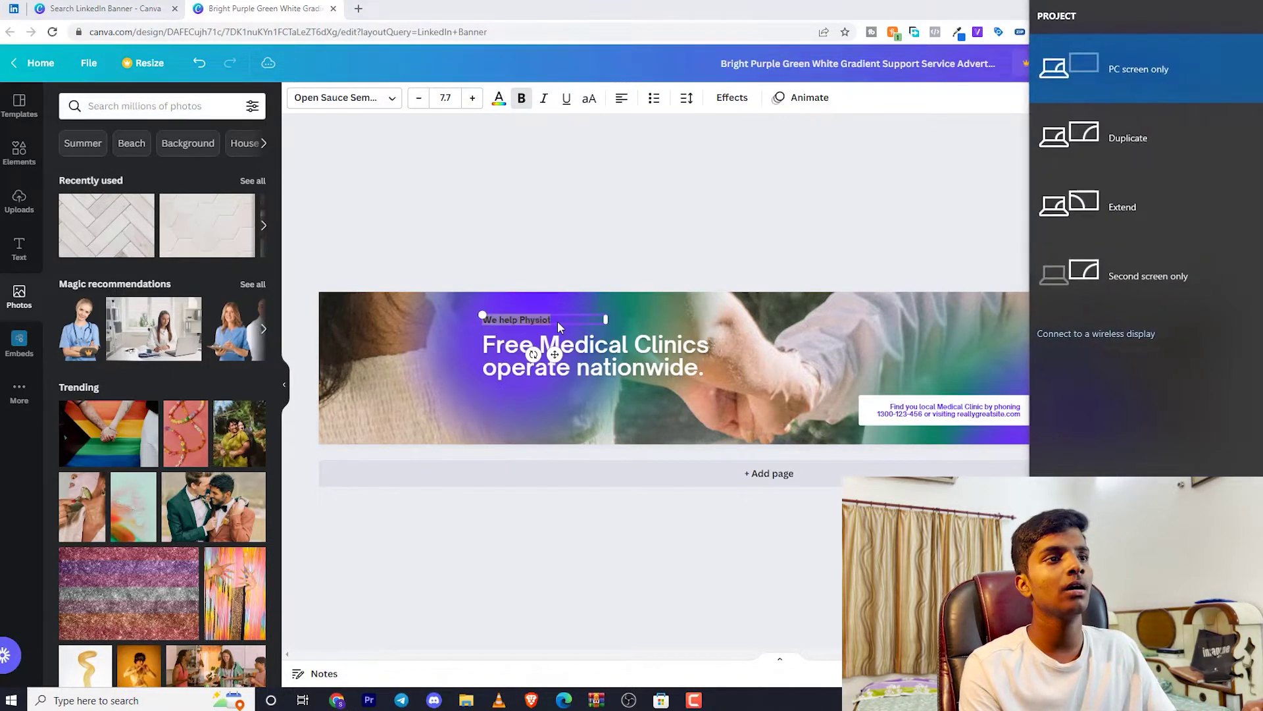
key(super)
click(560, 322)
key(ctrl+a)
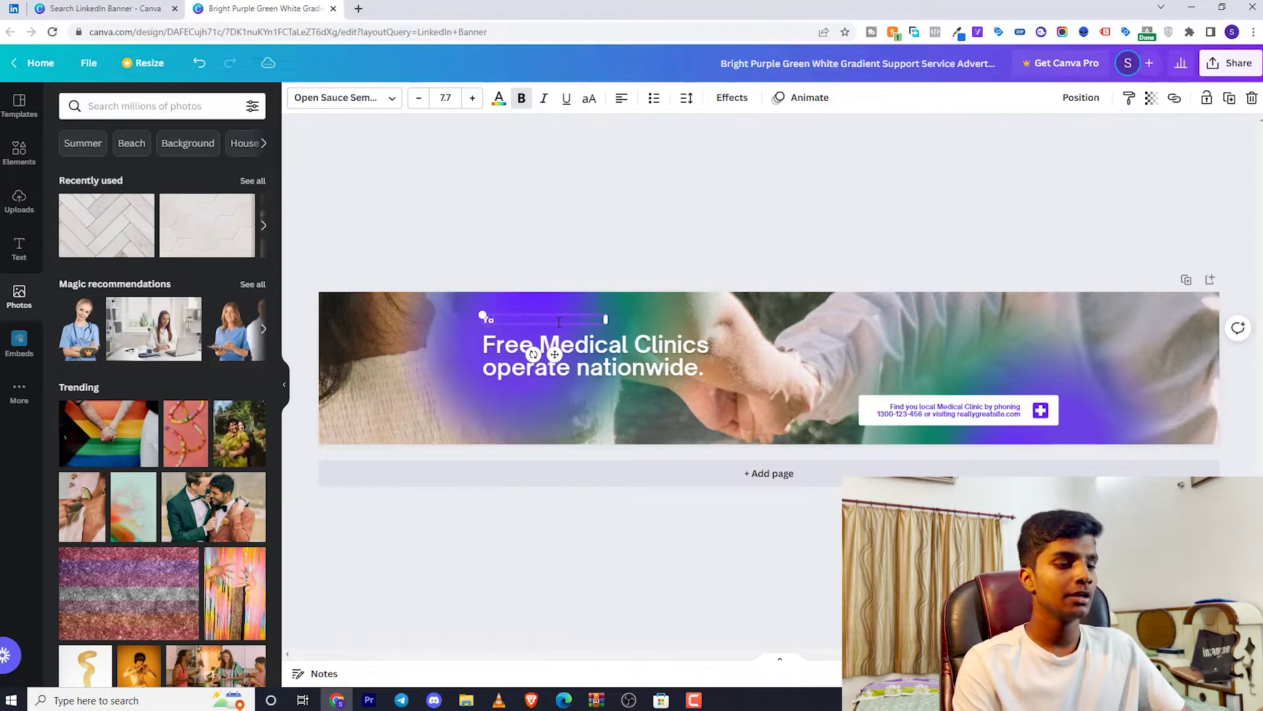
text(You help people, we help you)
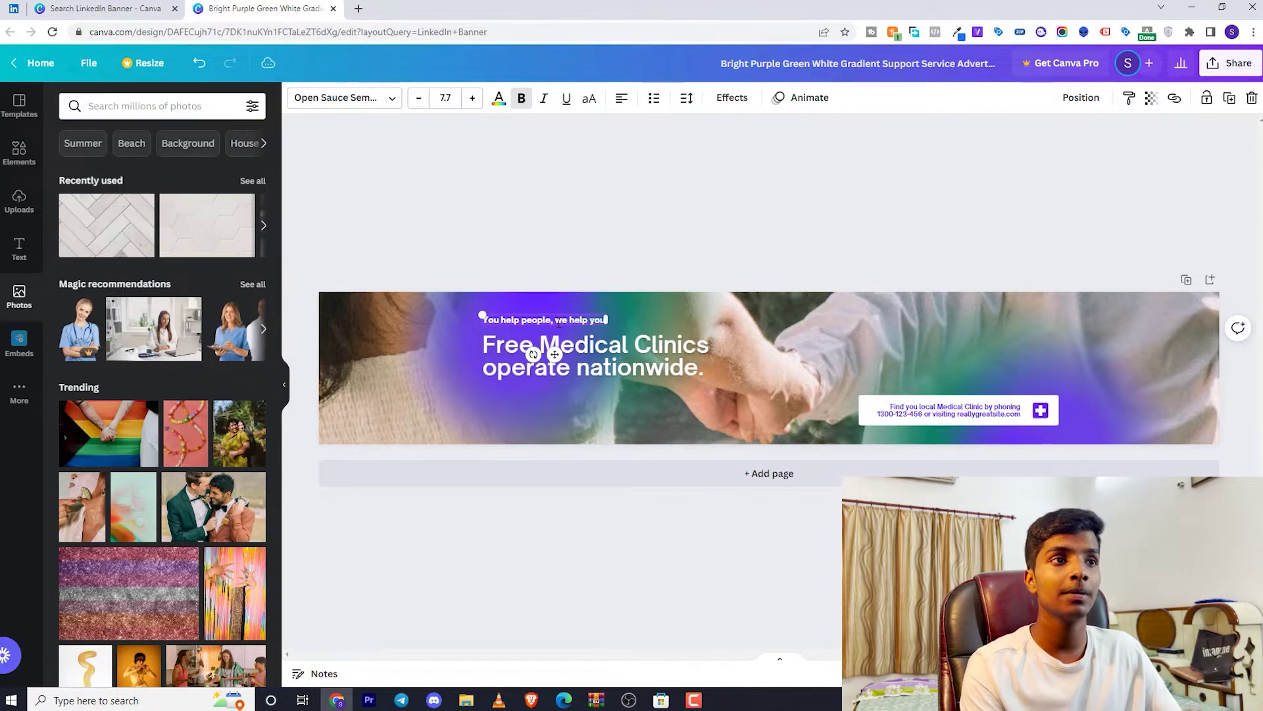
click(485, 582)
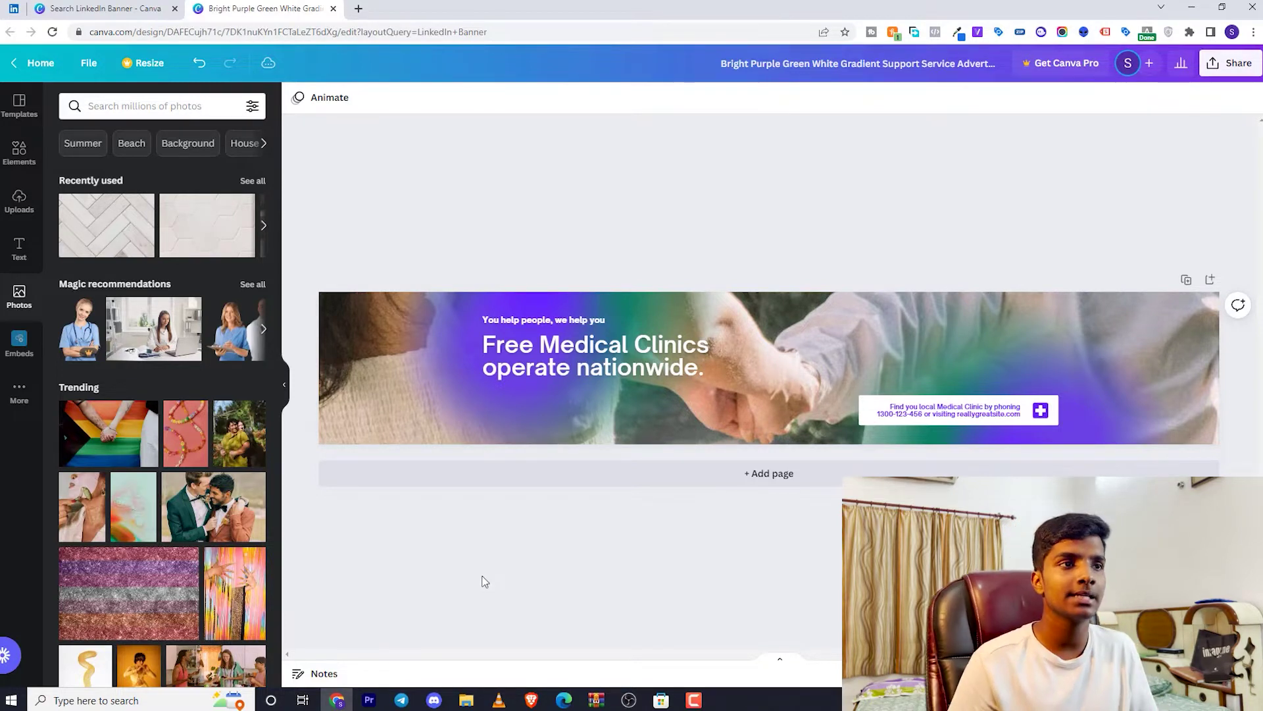
Rewrite the headline as 'We help Physiotherapists get 30-60 new appointments per month', widened to three lines
click(587, 347)
click(588, 347)
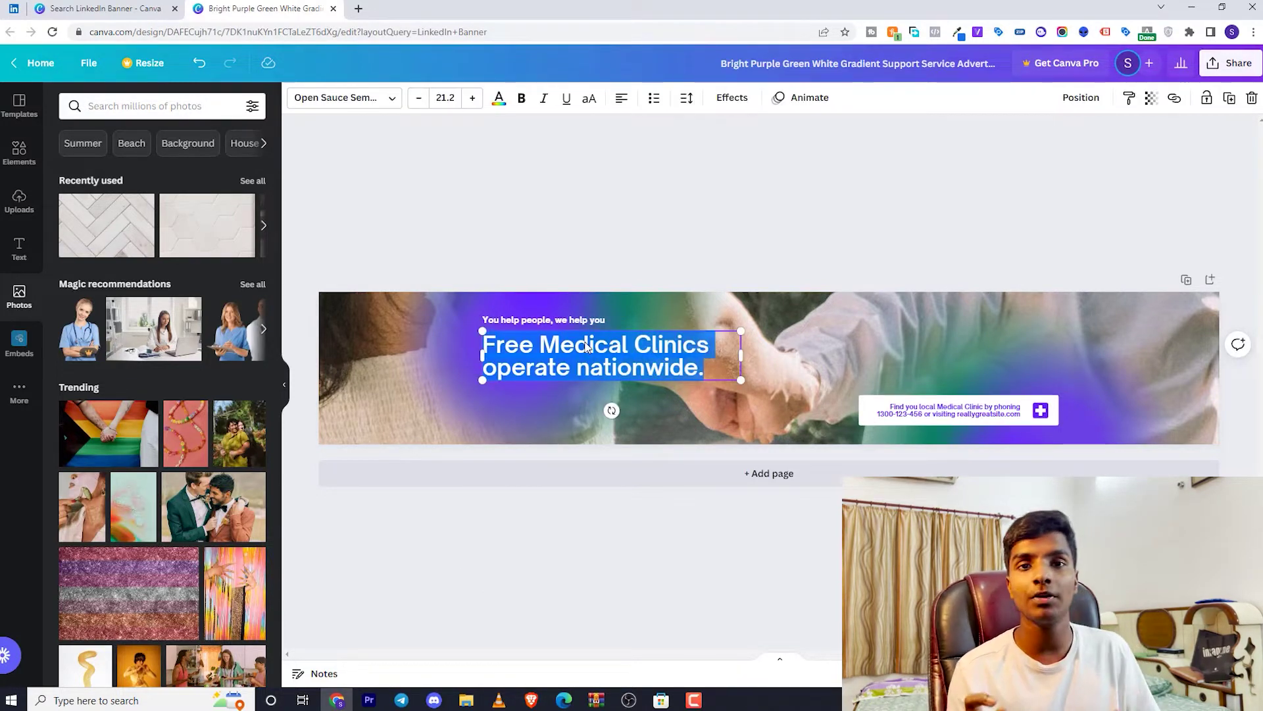
text(We help Physiotherapists get )
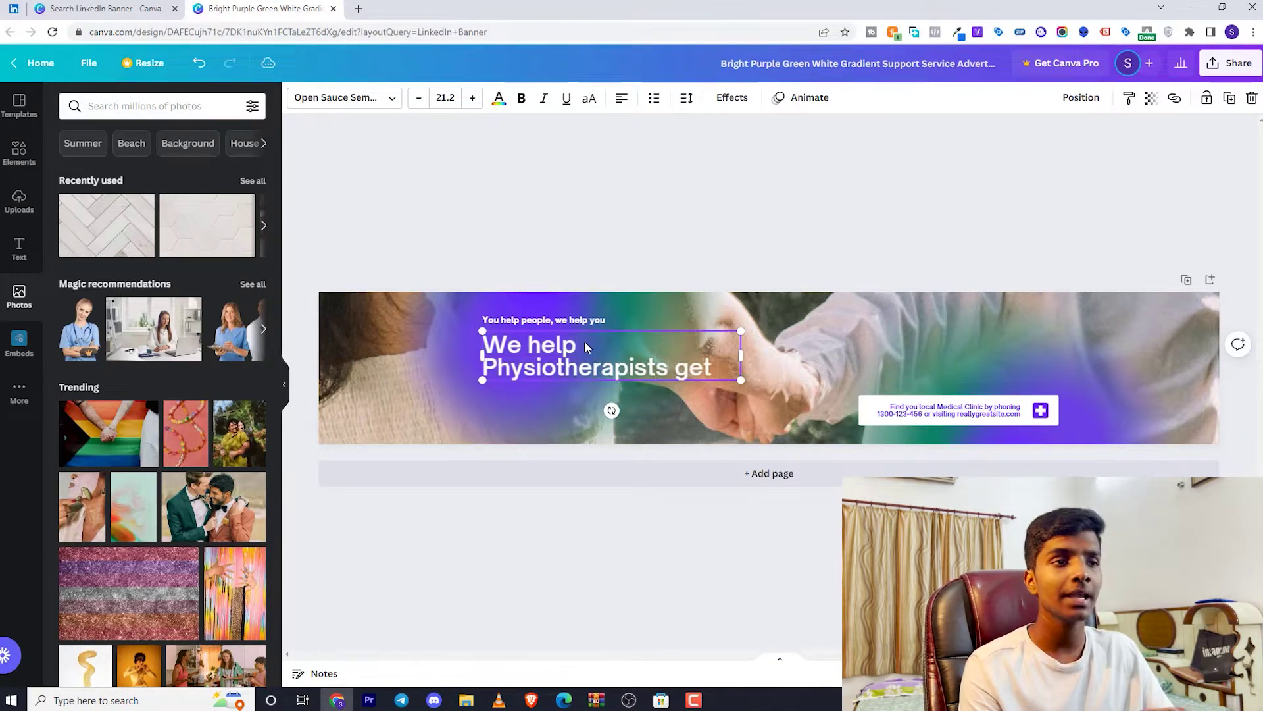
text(30-60)
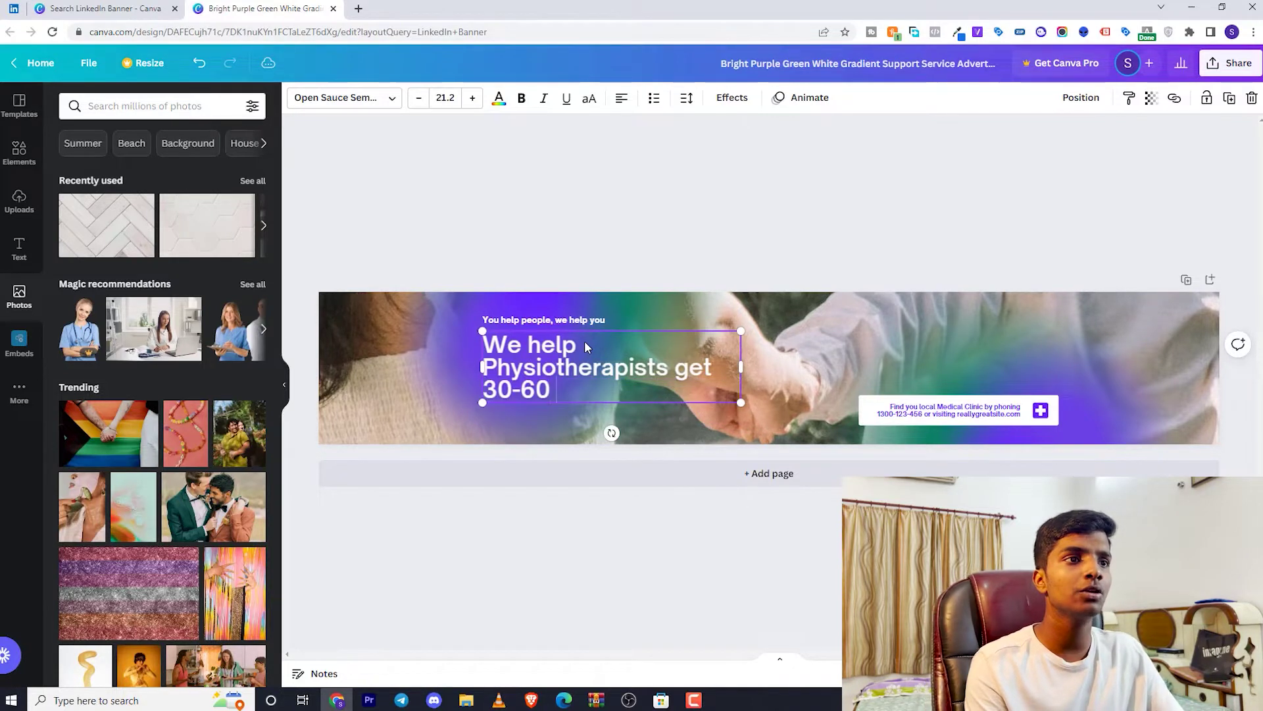
text( new )
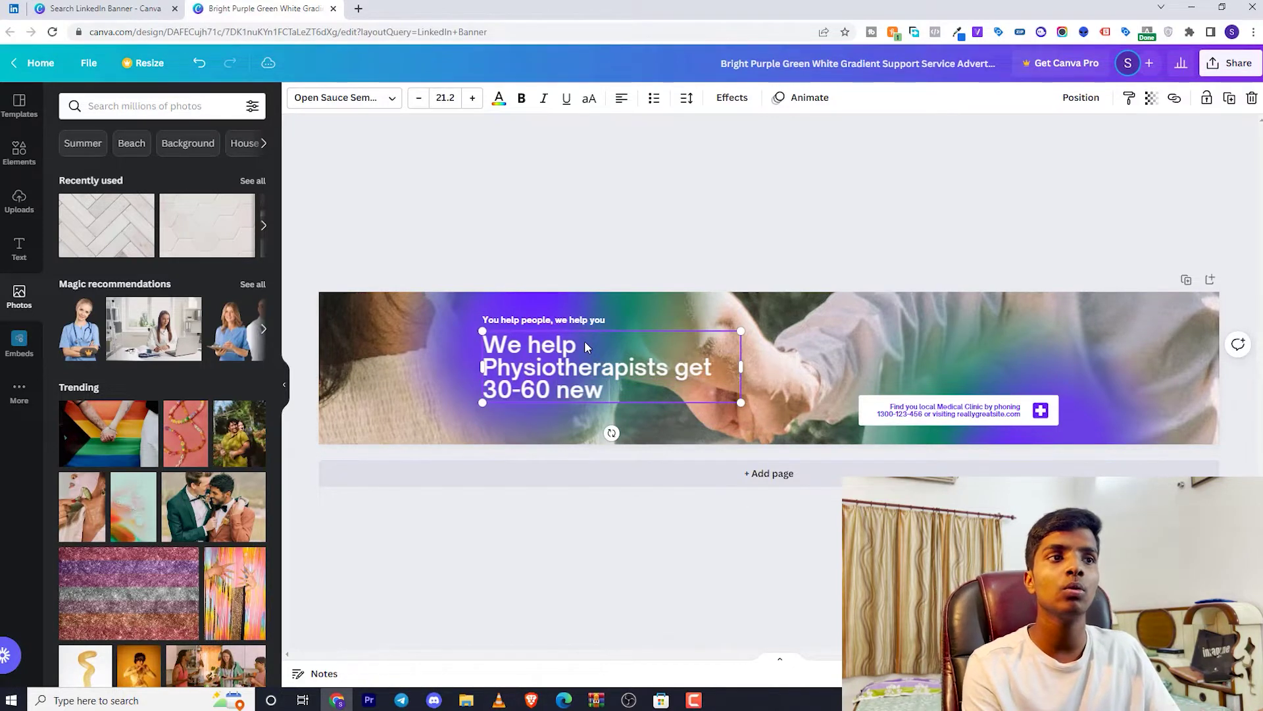
text(appointments per month)
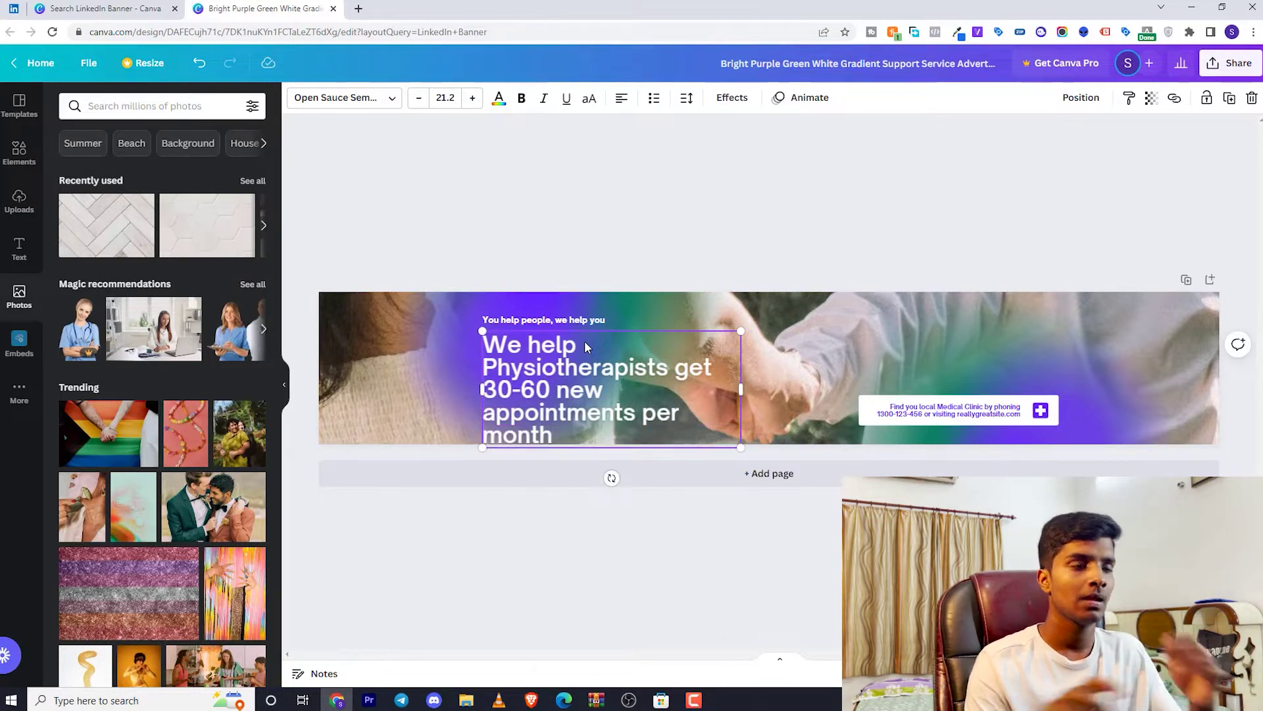
drag(743, 390, 789, 382)
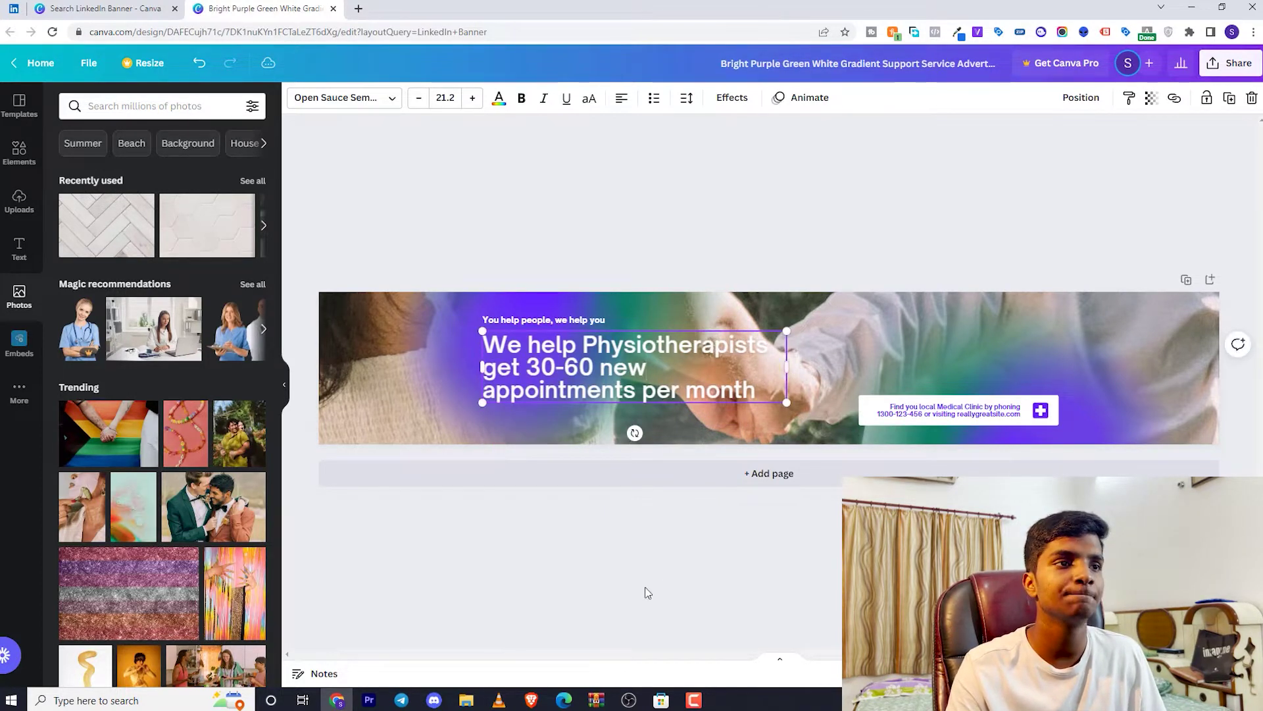
click(646, 592)
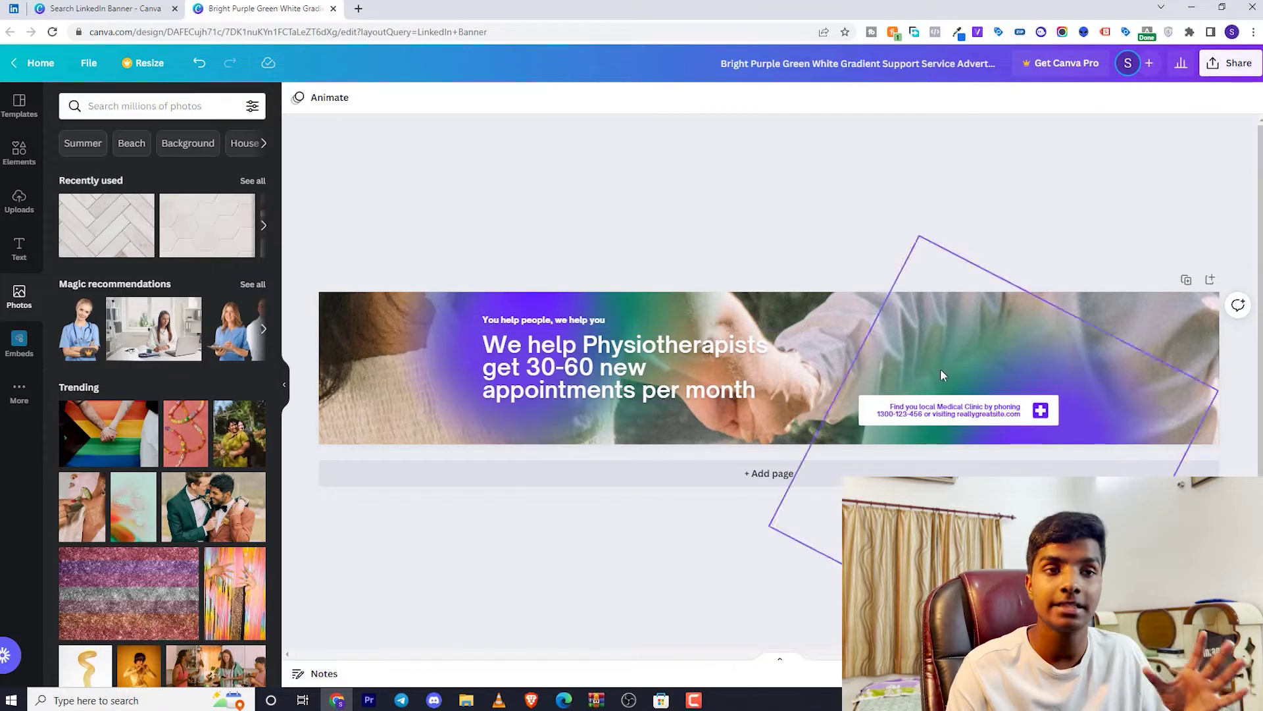
Select all the small clinic contact text, then open calendly.com in a new browser tab
click(972, 416)
double_click(971, 416)
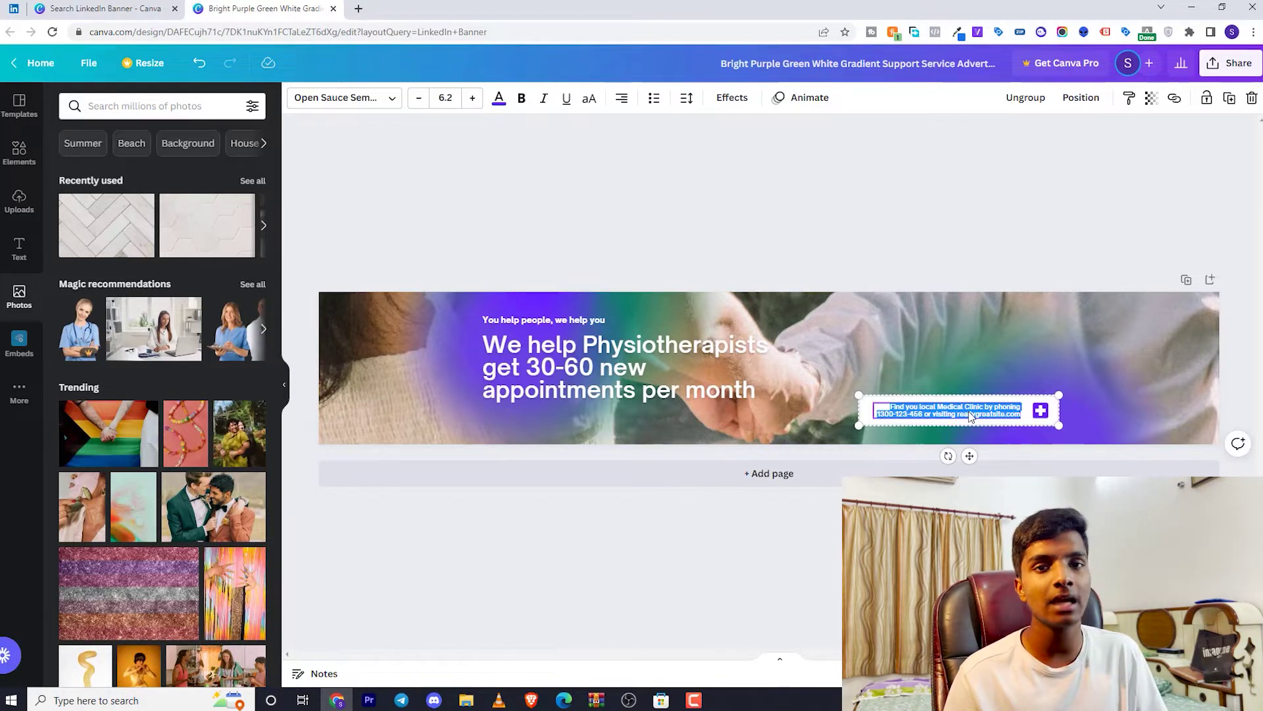
click(361, 5)
text(calen)
key(Return)
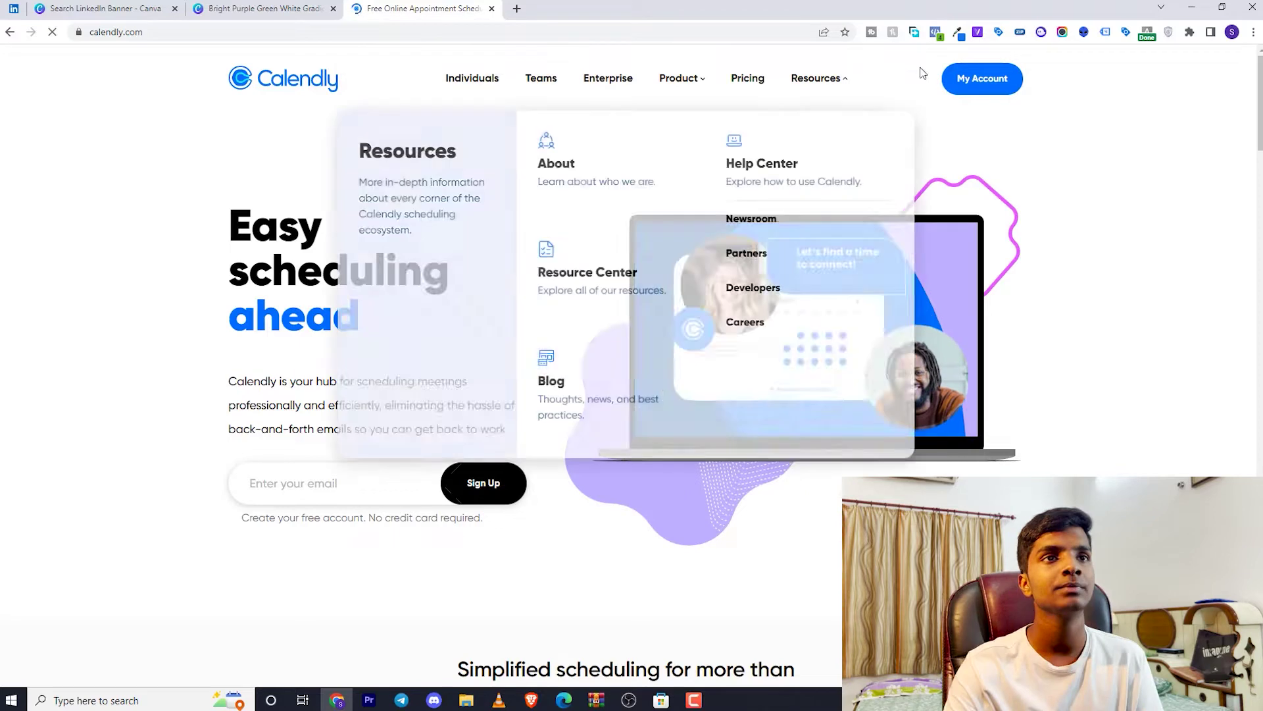
Book a 15 Minute Meeting for 11:30am on June 21 up to the Name field
click(992, 69)
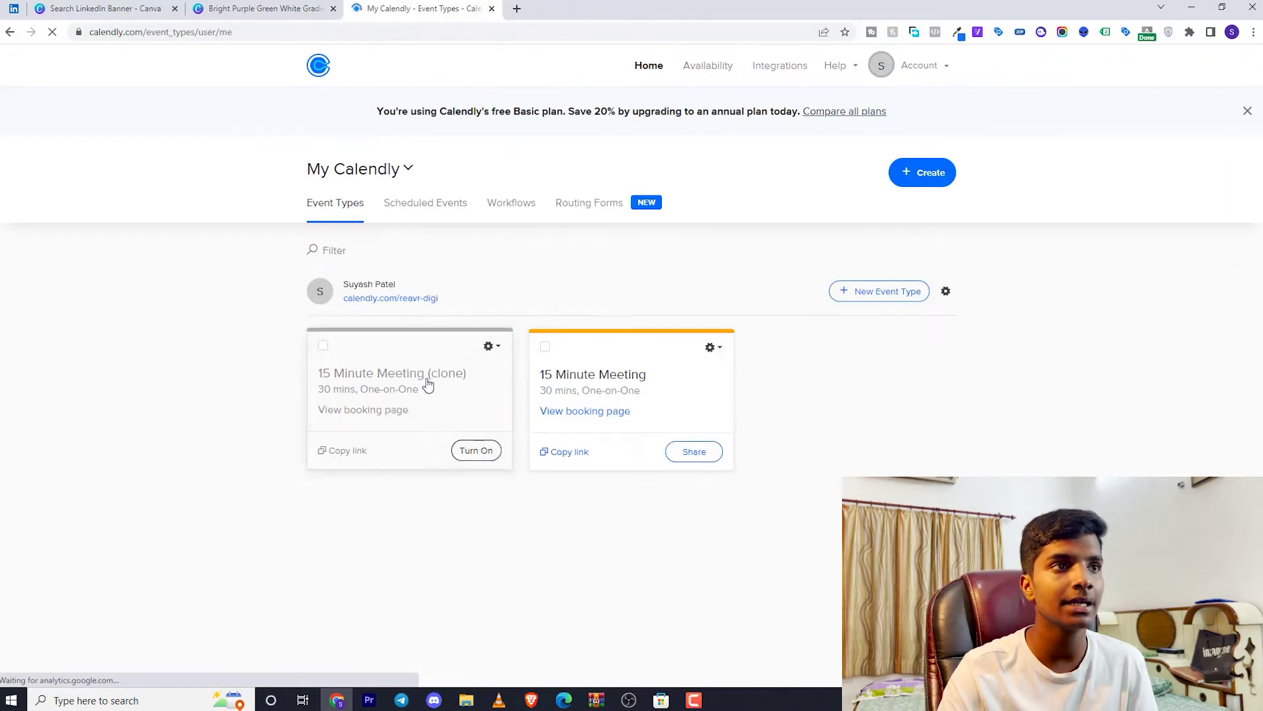
click(582, 412)
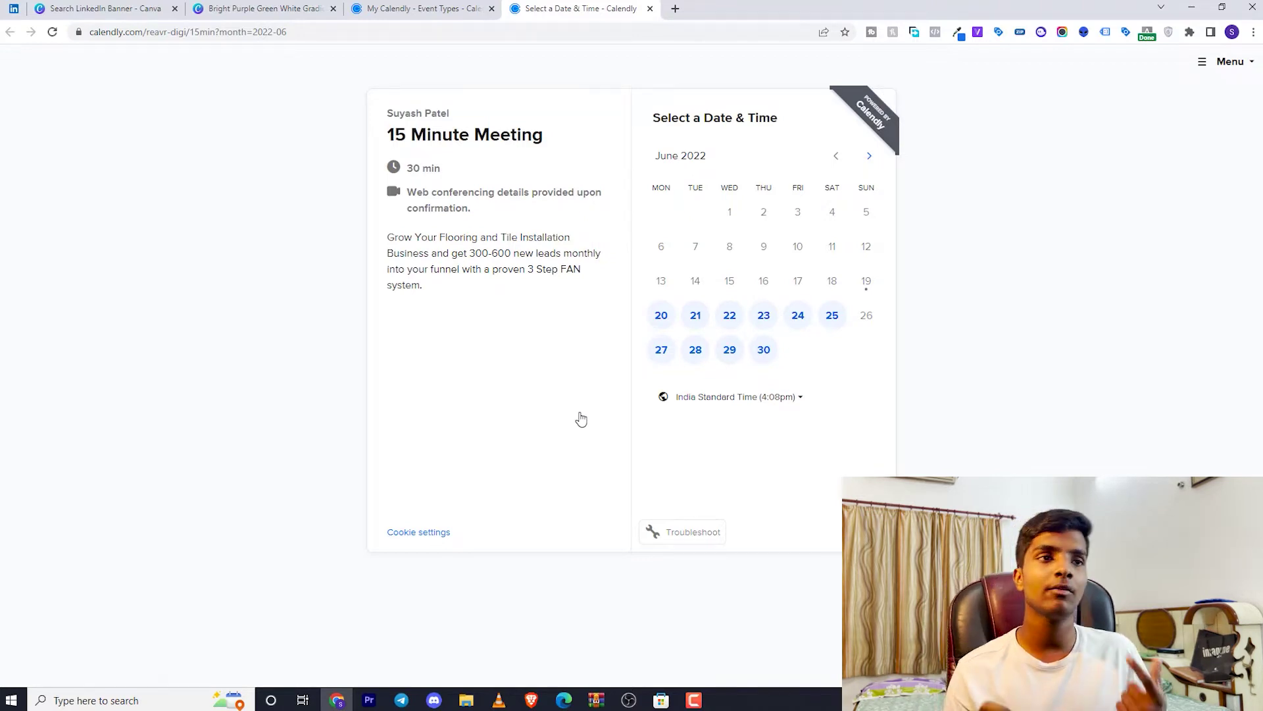
click(697, 317)
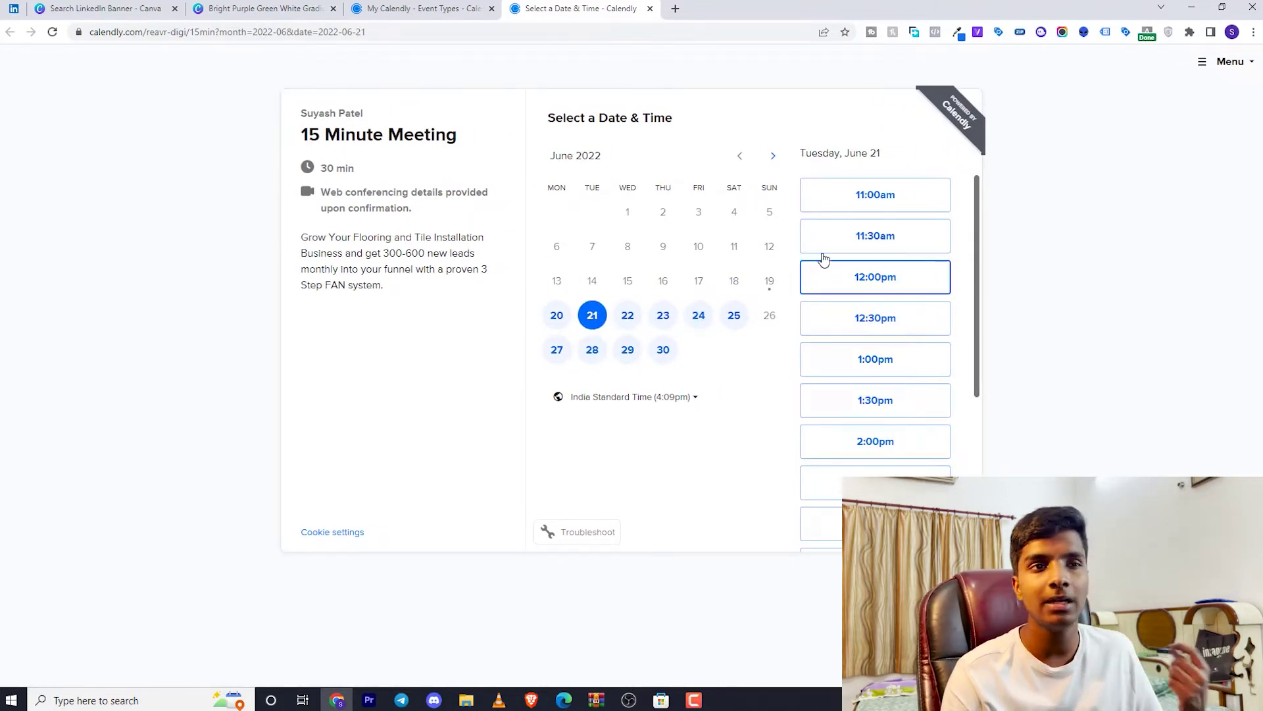
click(836, 237)
click(898, 237)
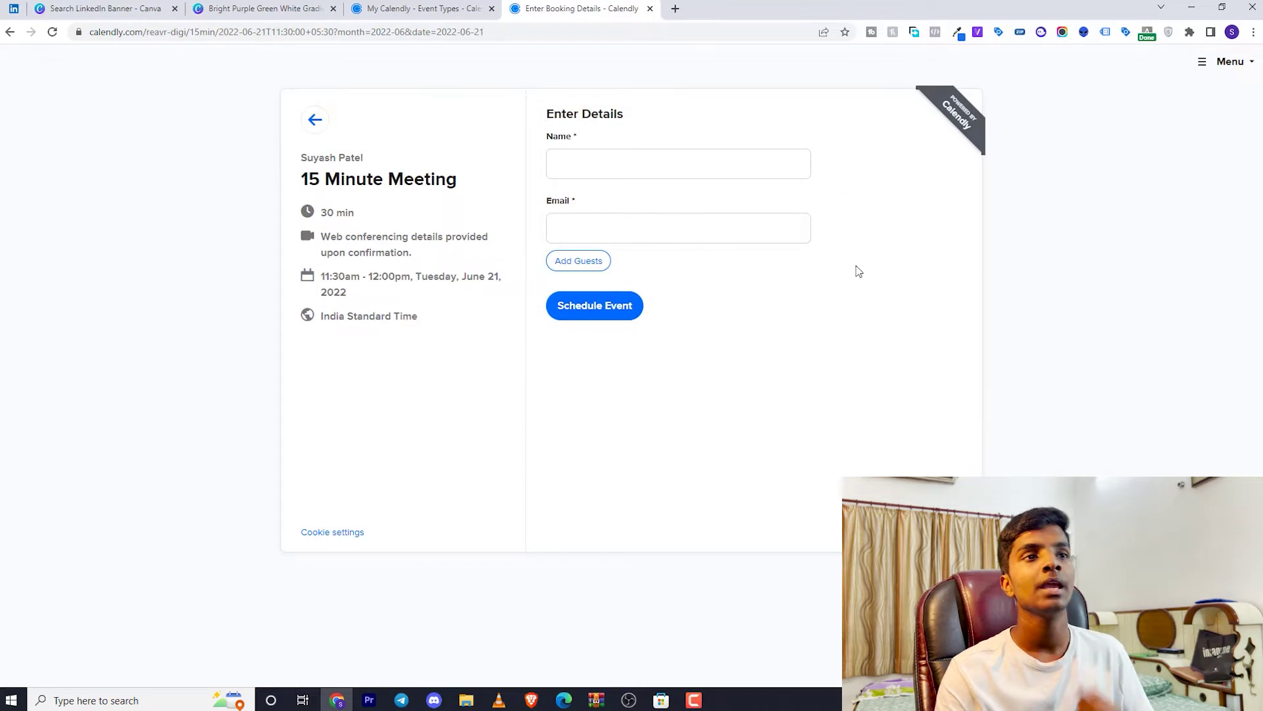
click(665, 165)
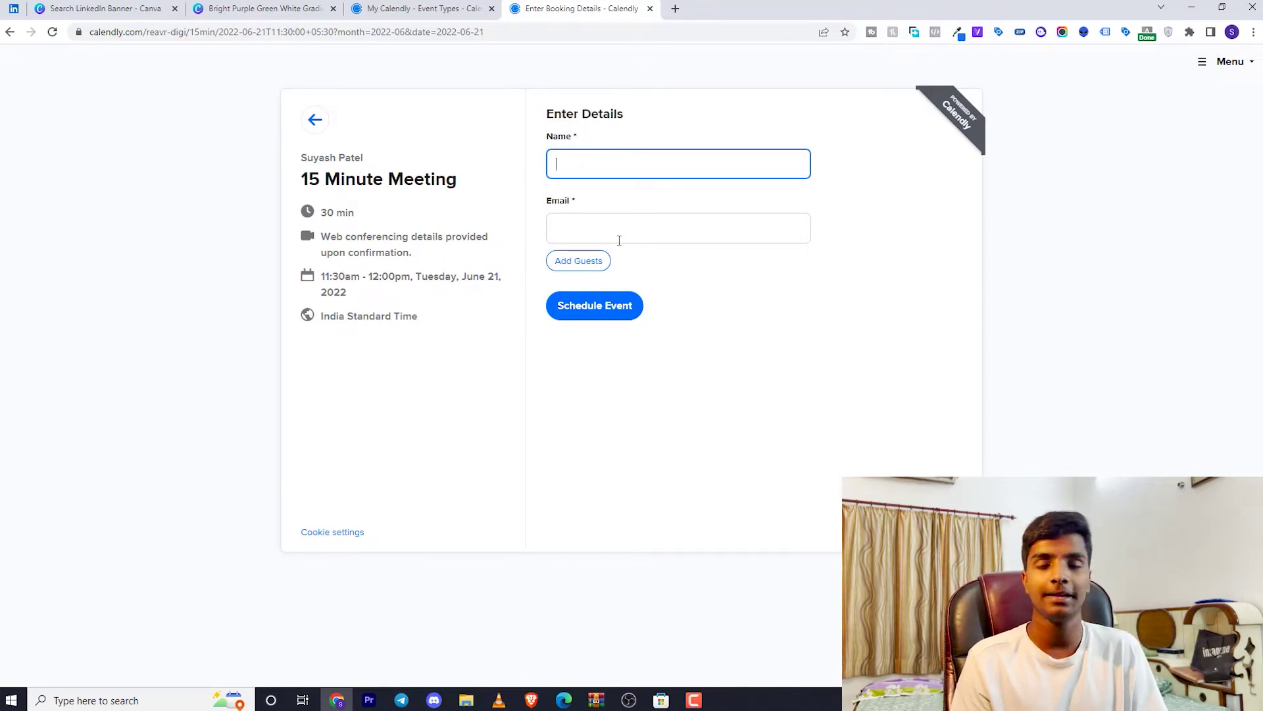
click(302, 5)
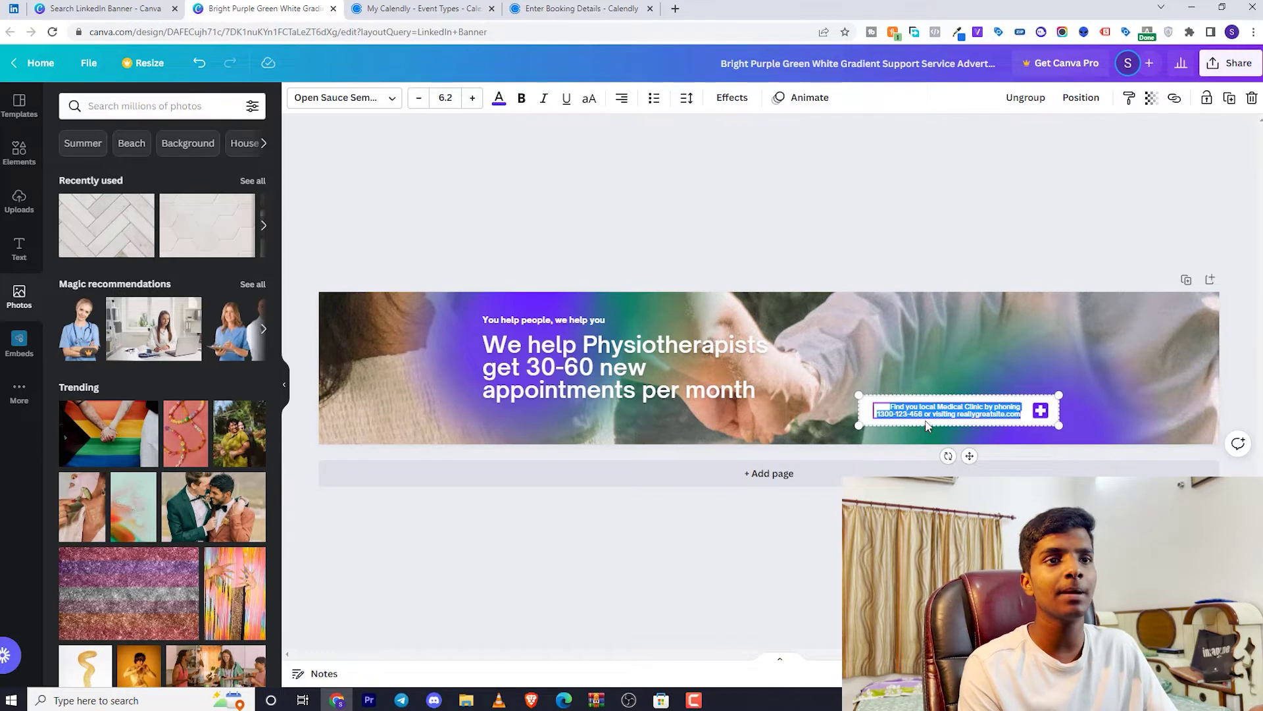
Replace the banner's contact text with a placeholder e-mail address, then return to the LinkedIn banner search
text(abc@email.com)
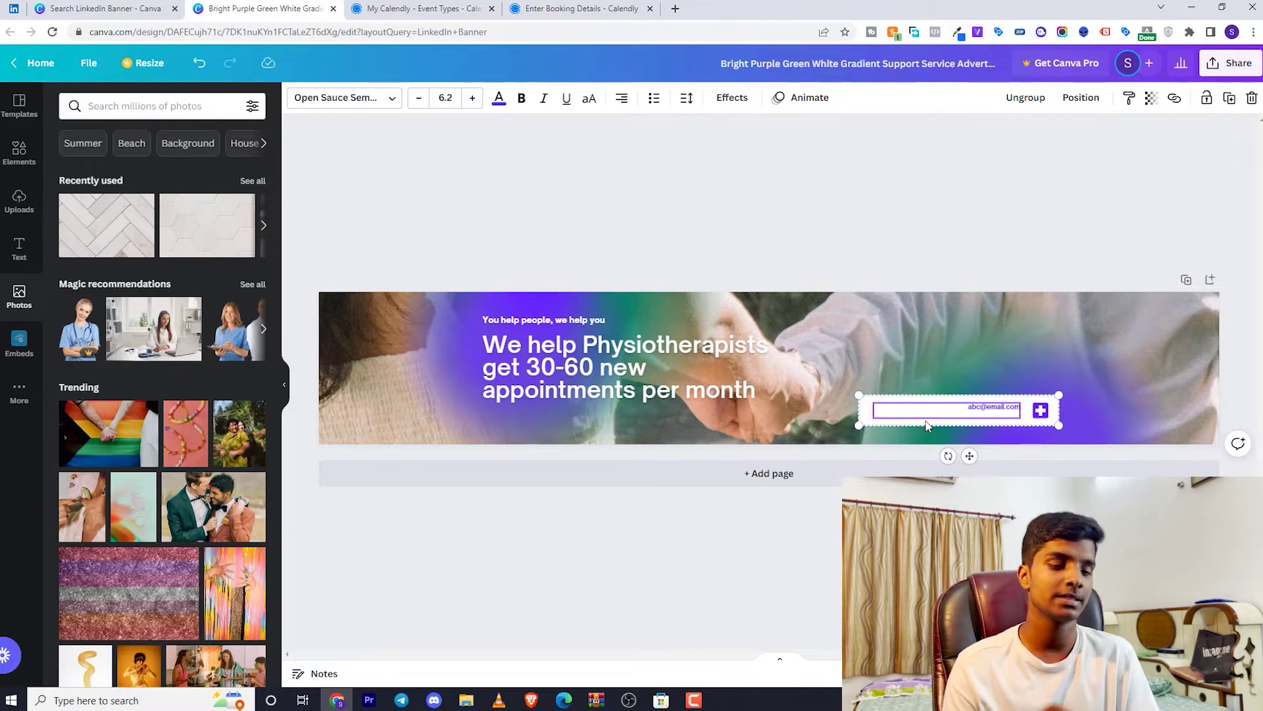
click(652, 598)
click(69, 7)
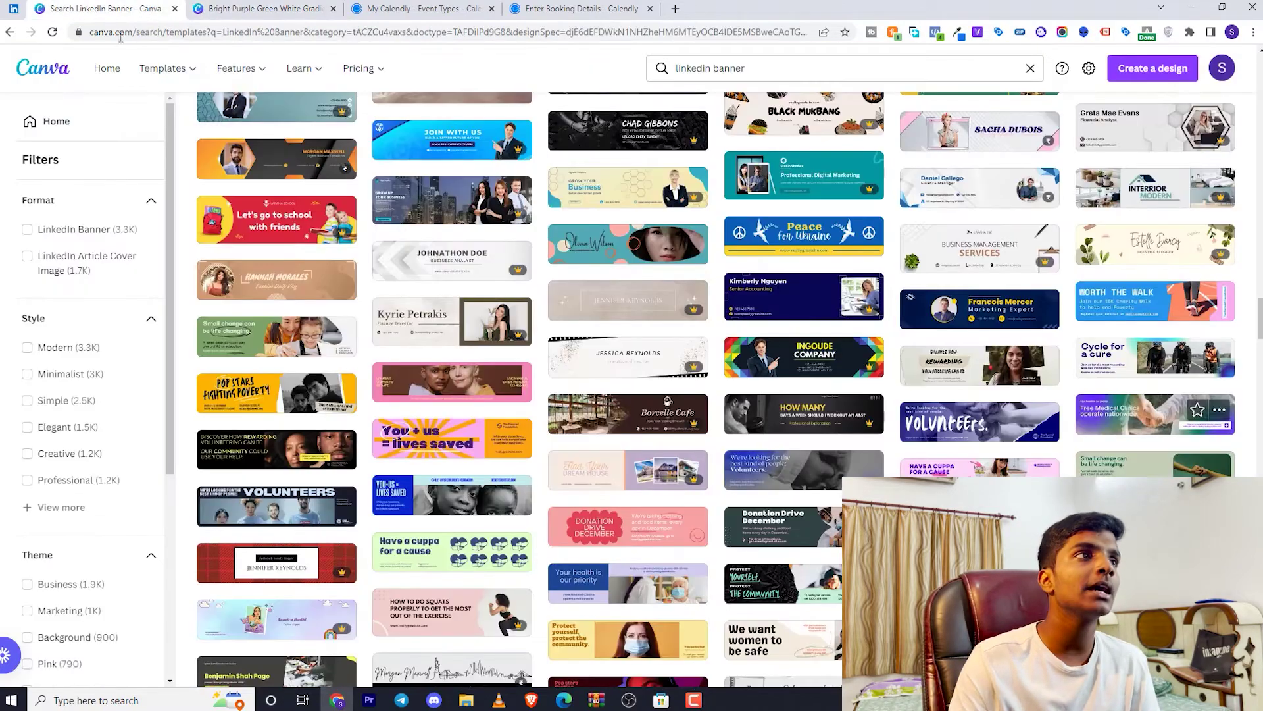
Switch to the LinkedIn profile with the 'Scale your tile installation business by 2x' banner
click(13, 9)
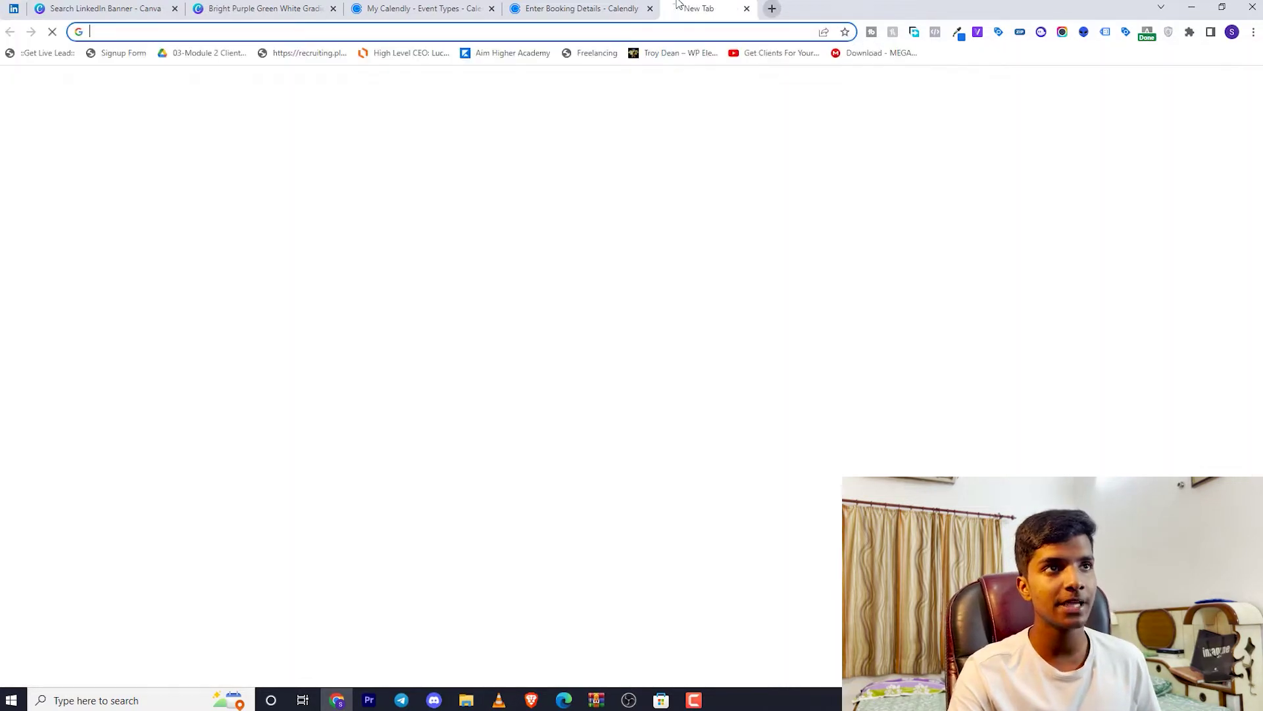
Open photofeeler.com in a new browser tab
click(676, 8)
text(photofeeler.c)
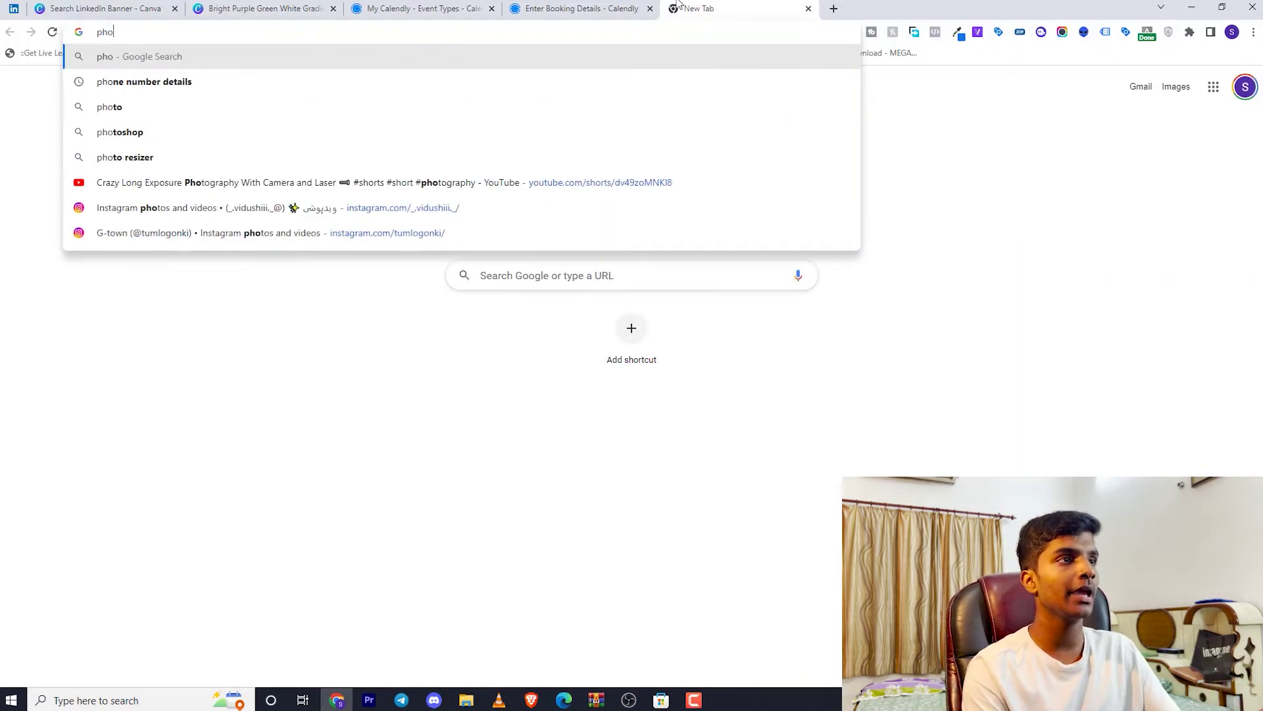
text(om)
key(Return)
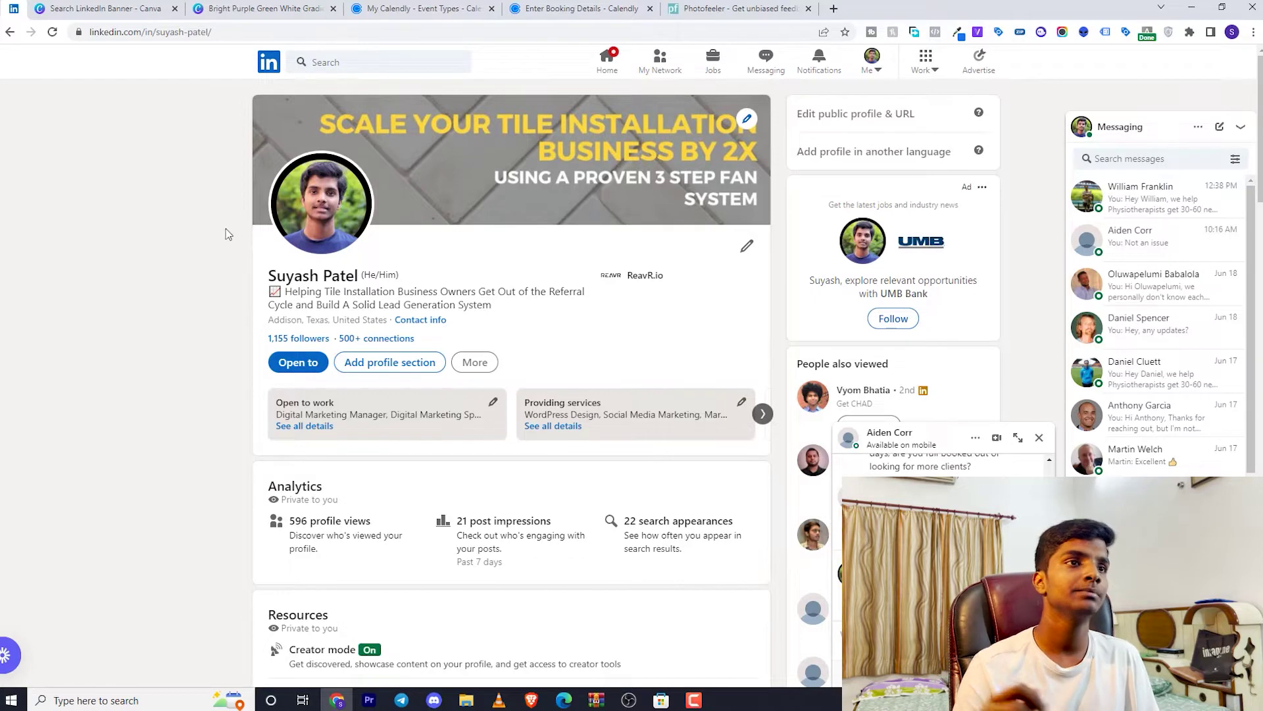
Open the LinkedIn home feed in a new tab and scroll through its posts
scroll(236, 240, down, 1)
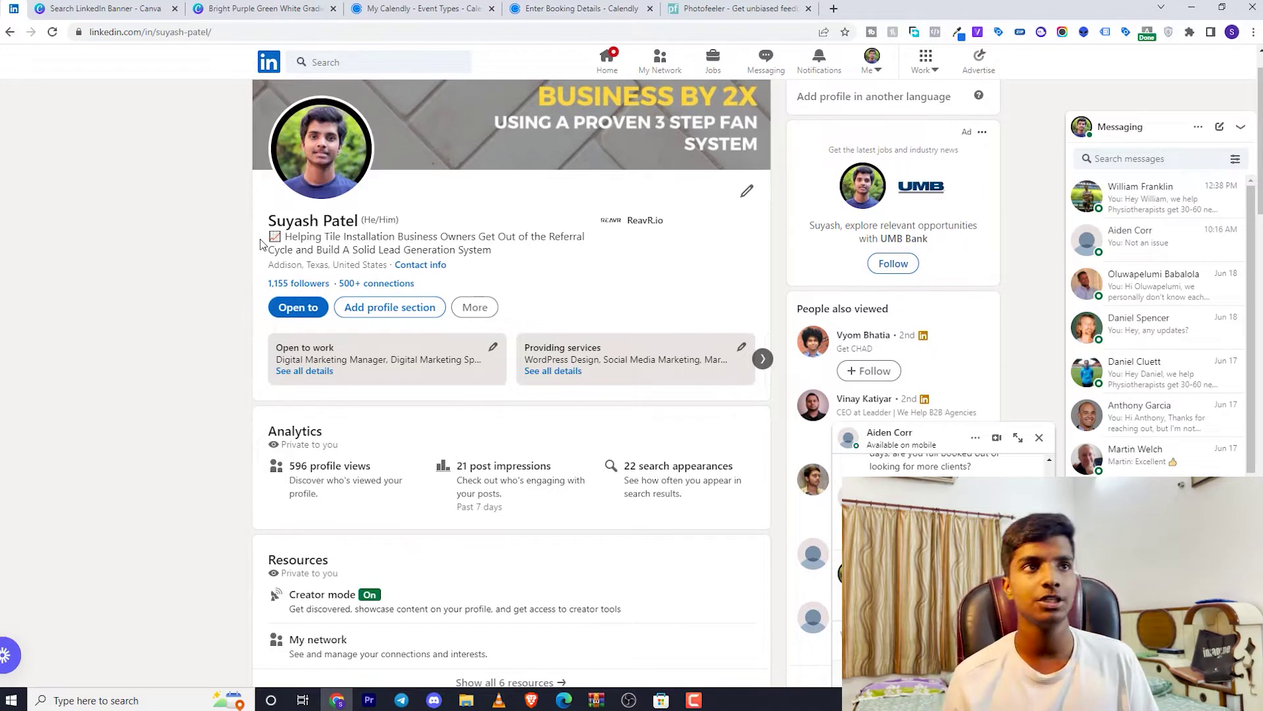
right_click(612, 54)
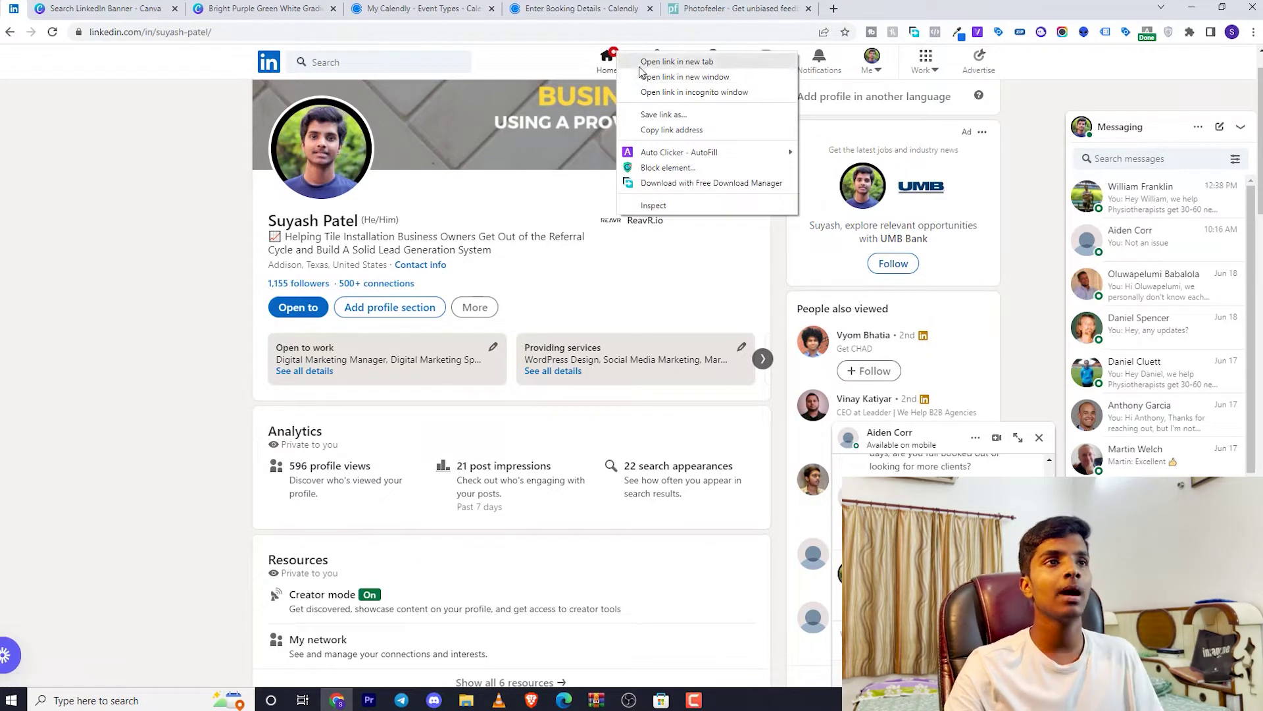
click(677, 61)
click(99, 8)
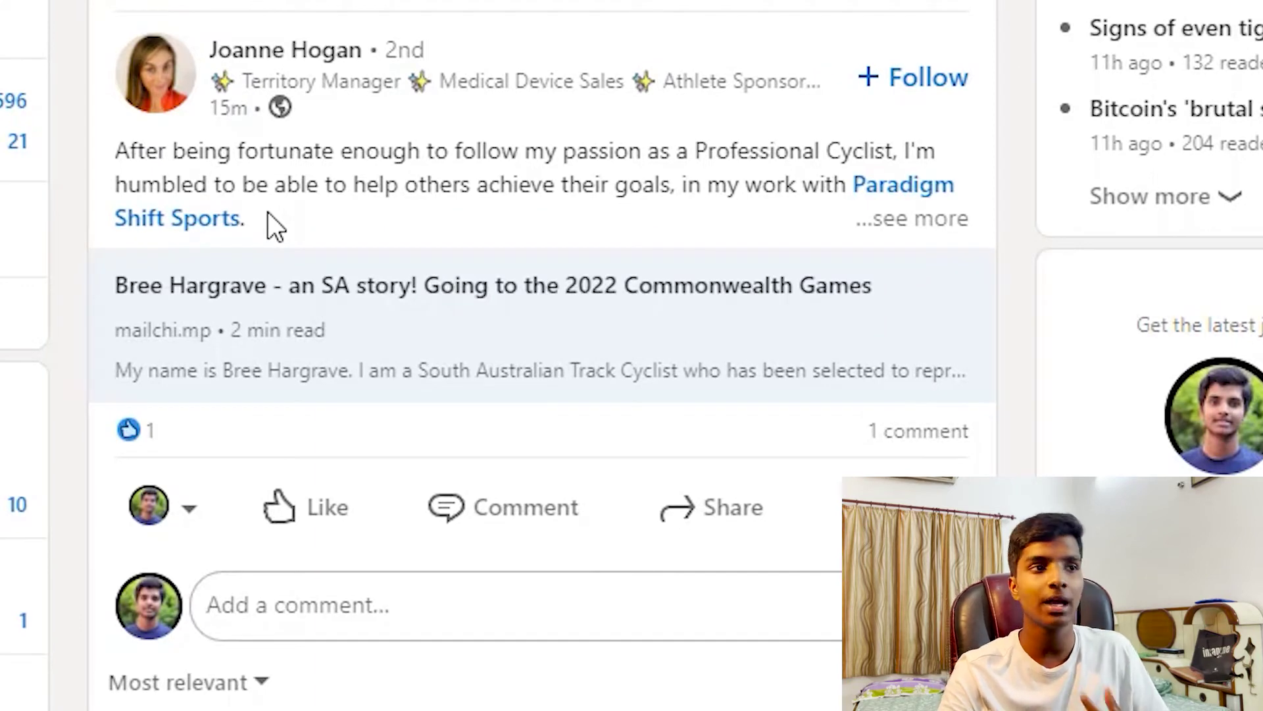
scroll(268, 212, down, 10)
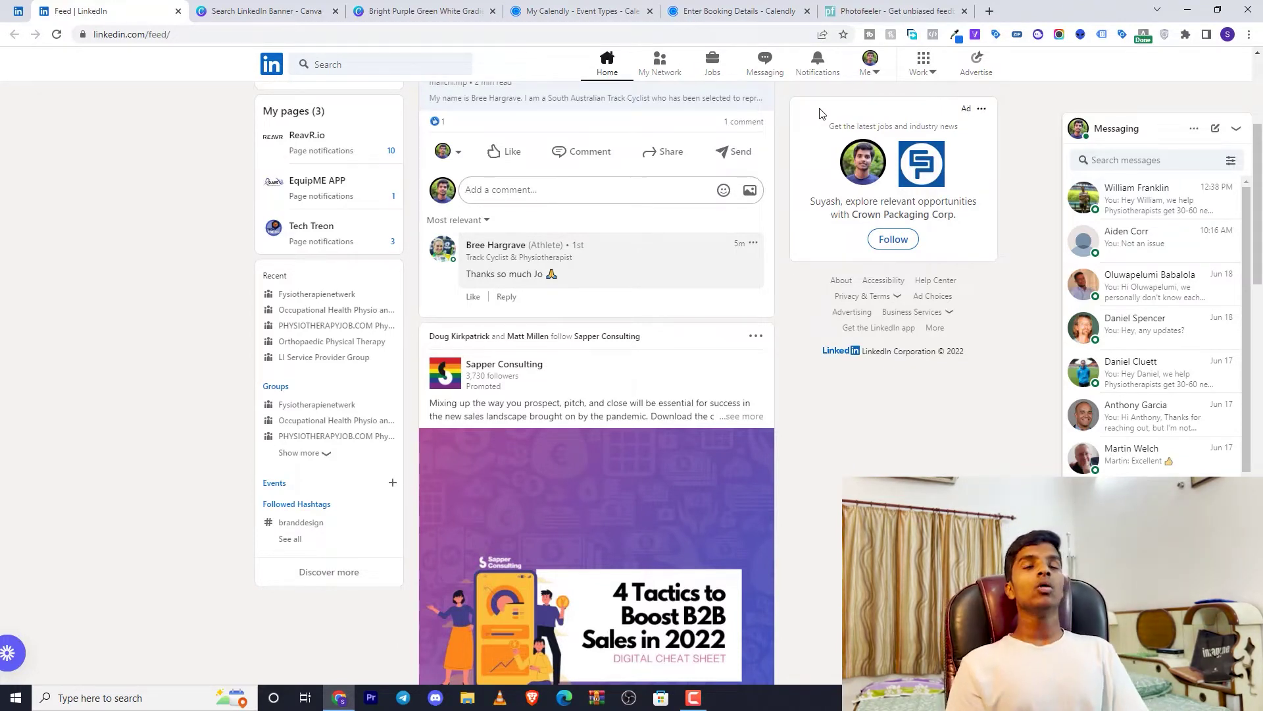
From your own profile page, open Edit job preferences on the Open to work card
click(870, 63)
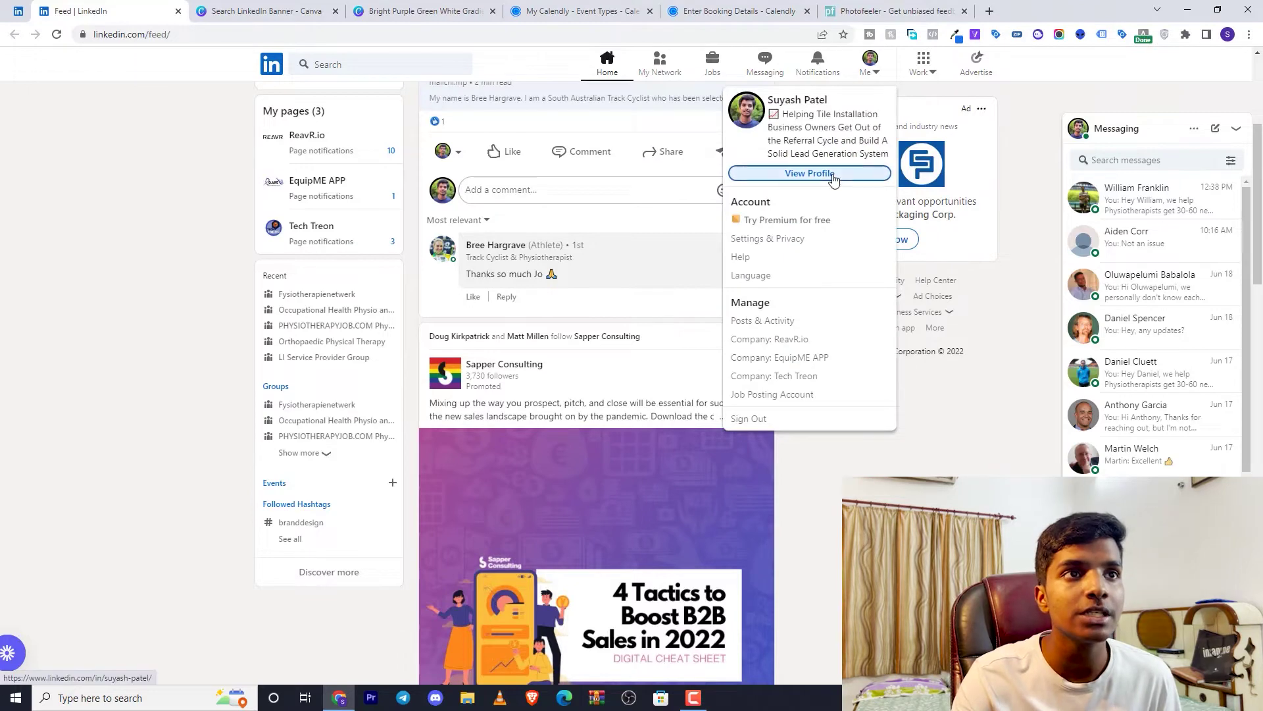
click(810, 173)
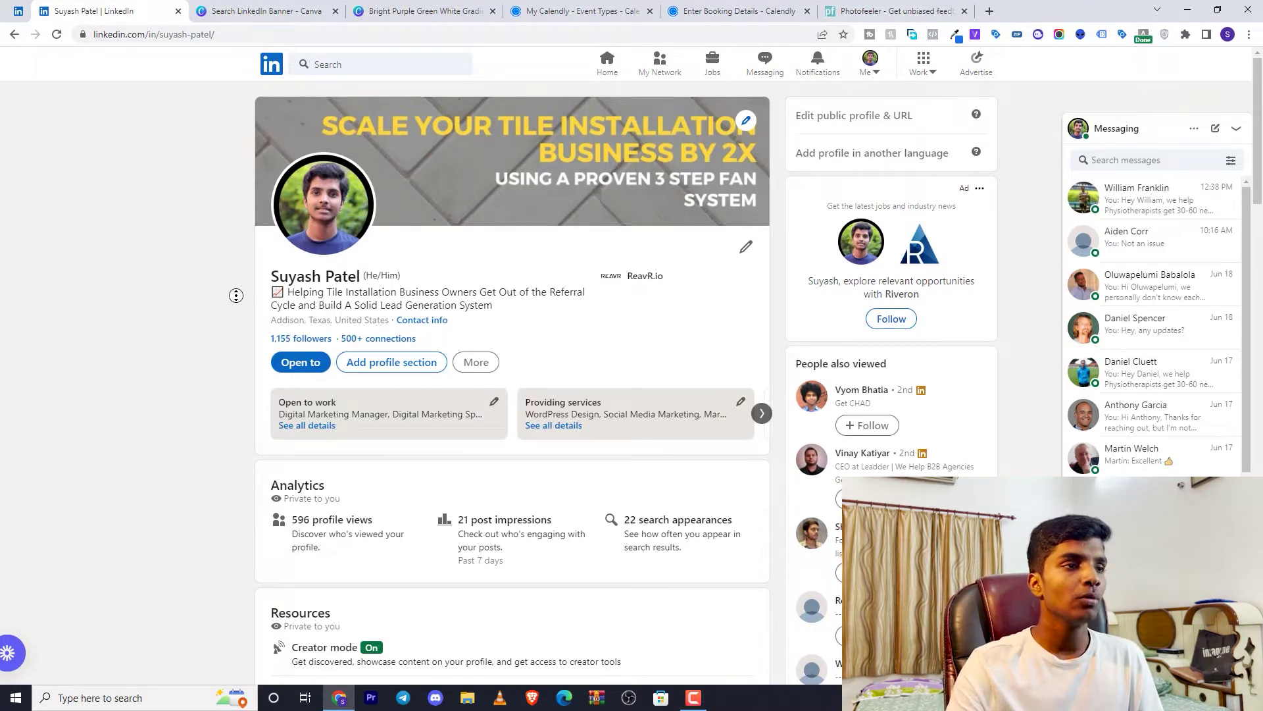
scroll(237, 293, down, 2)
scroll(246, 324, down, 2)
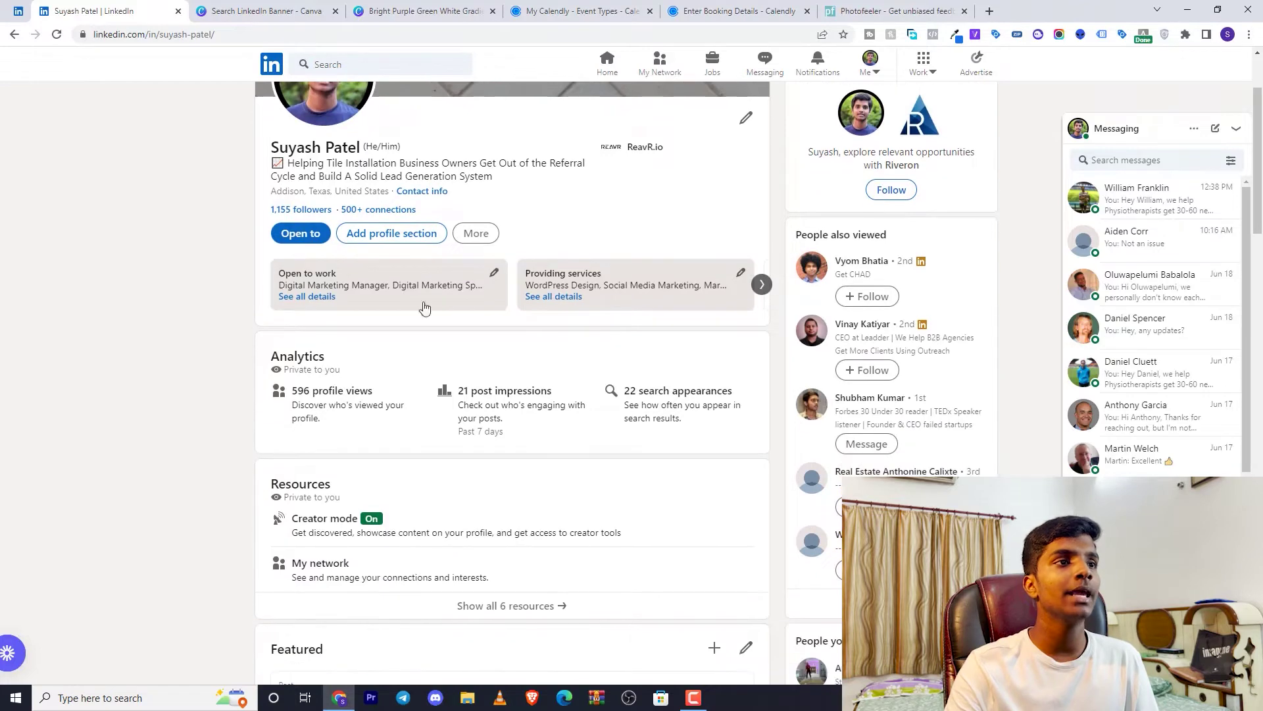
click(495, 275)
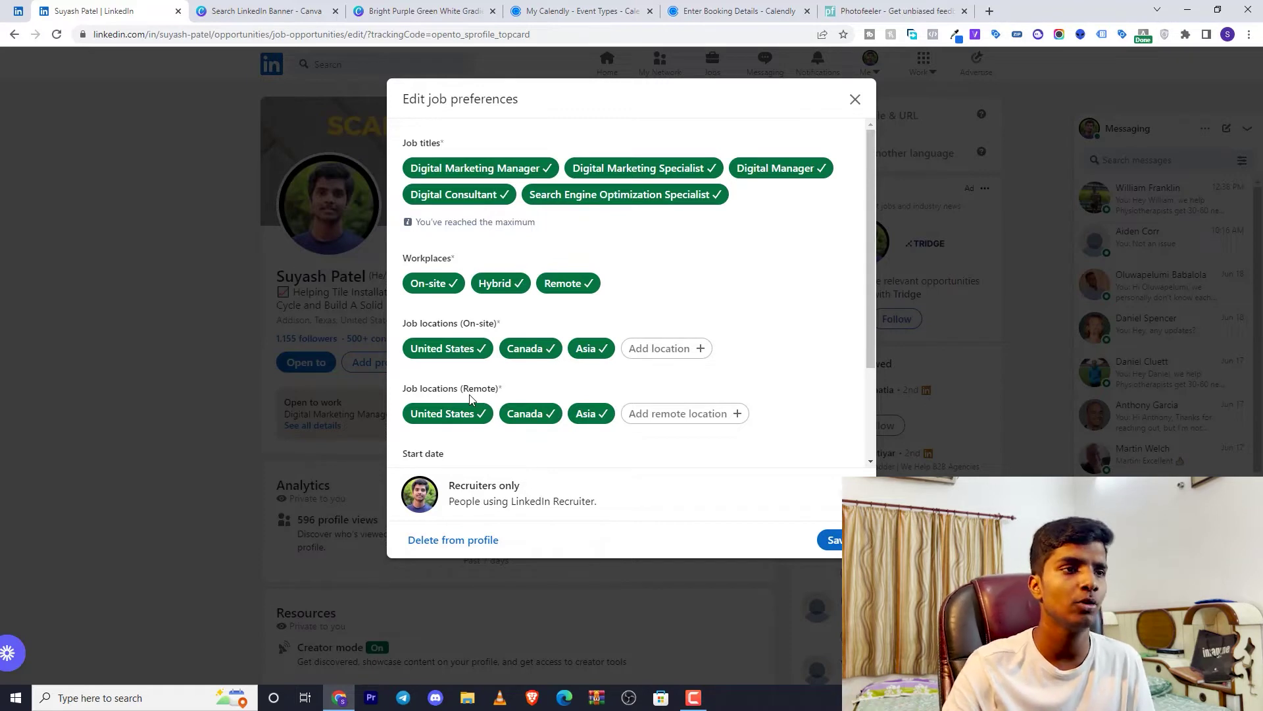
Look over the five job titles, three workplace types and locations, then close without saving
scroll(750, 441, down, 2)
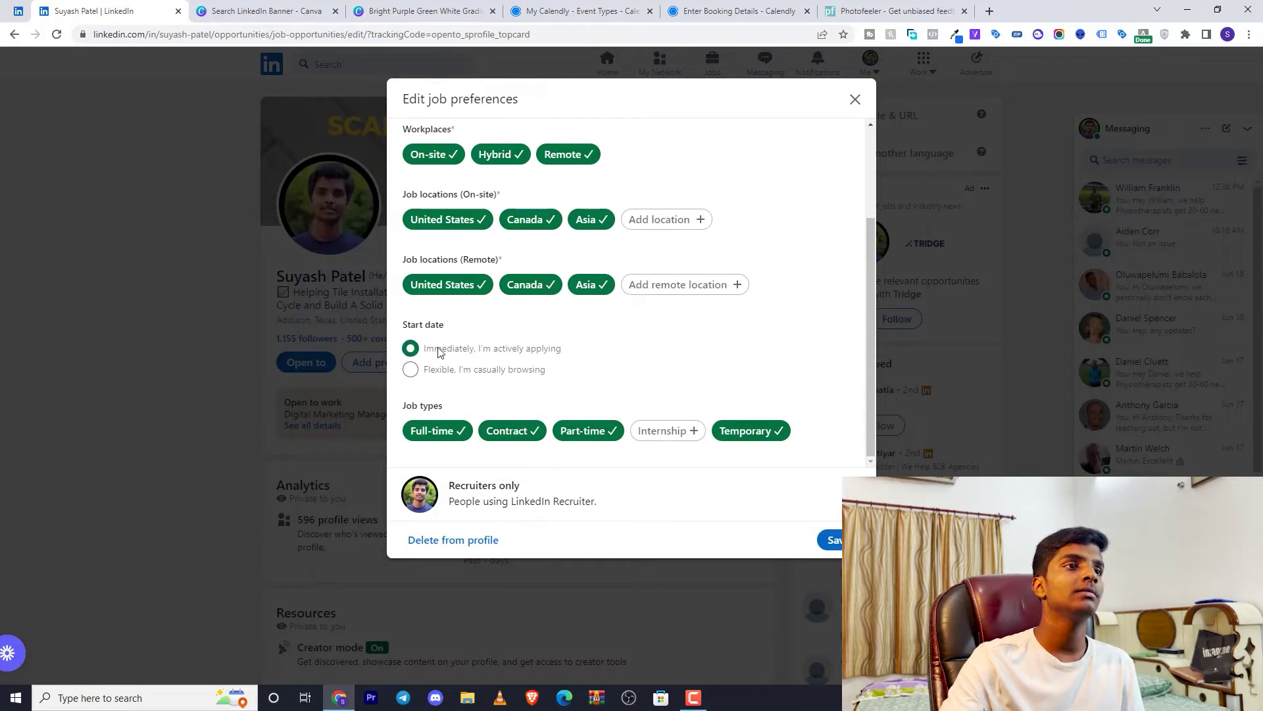
scroll(737, 408, up, 2)
scroll(725, 347, down, 2)
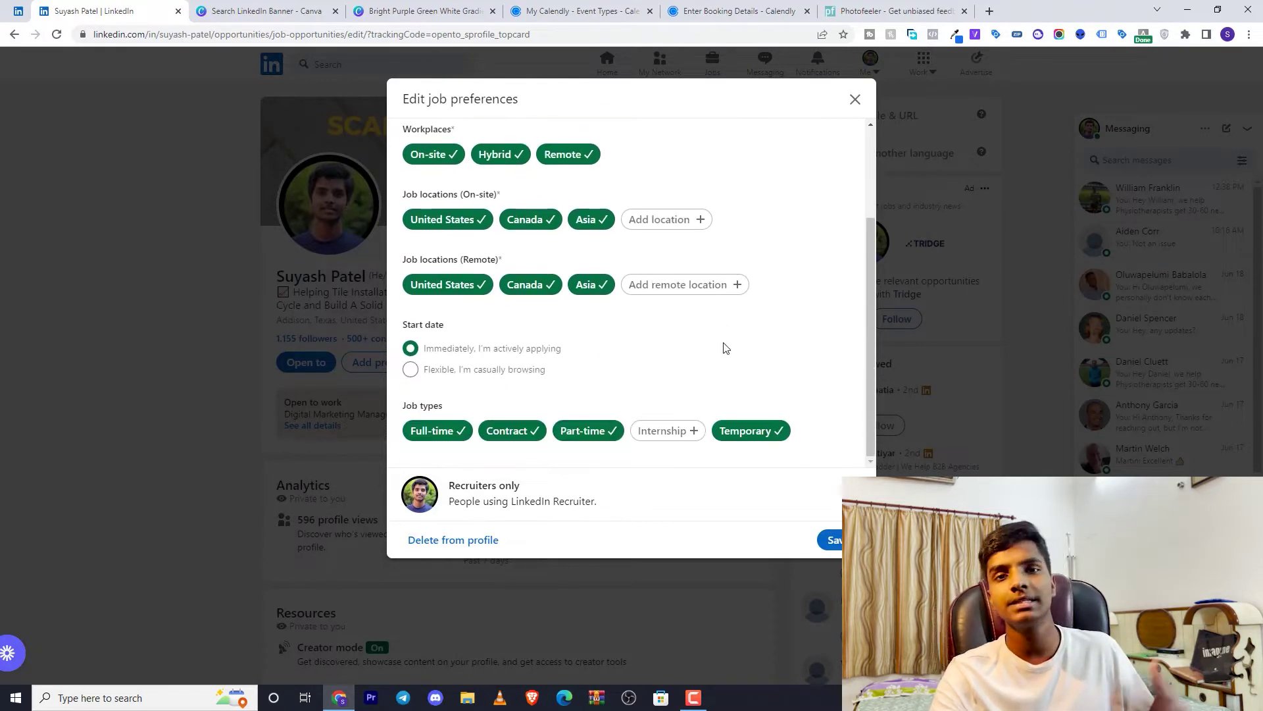
click(854, 100)
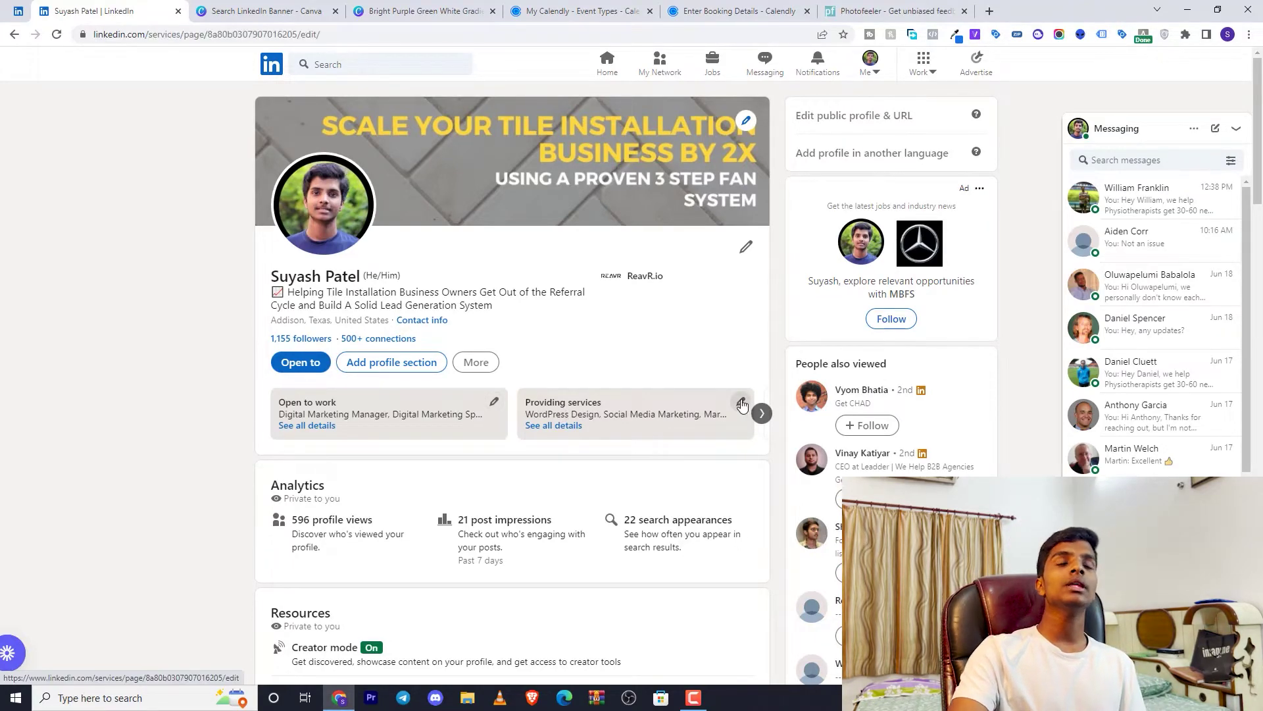
Review the nine listed services and Anyone visibility in Edit your services page, then close it unsaved
click(741, 403)
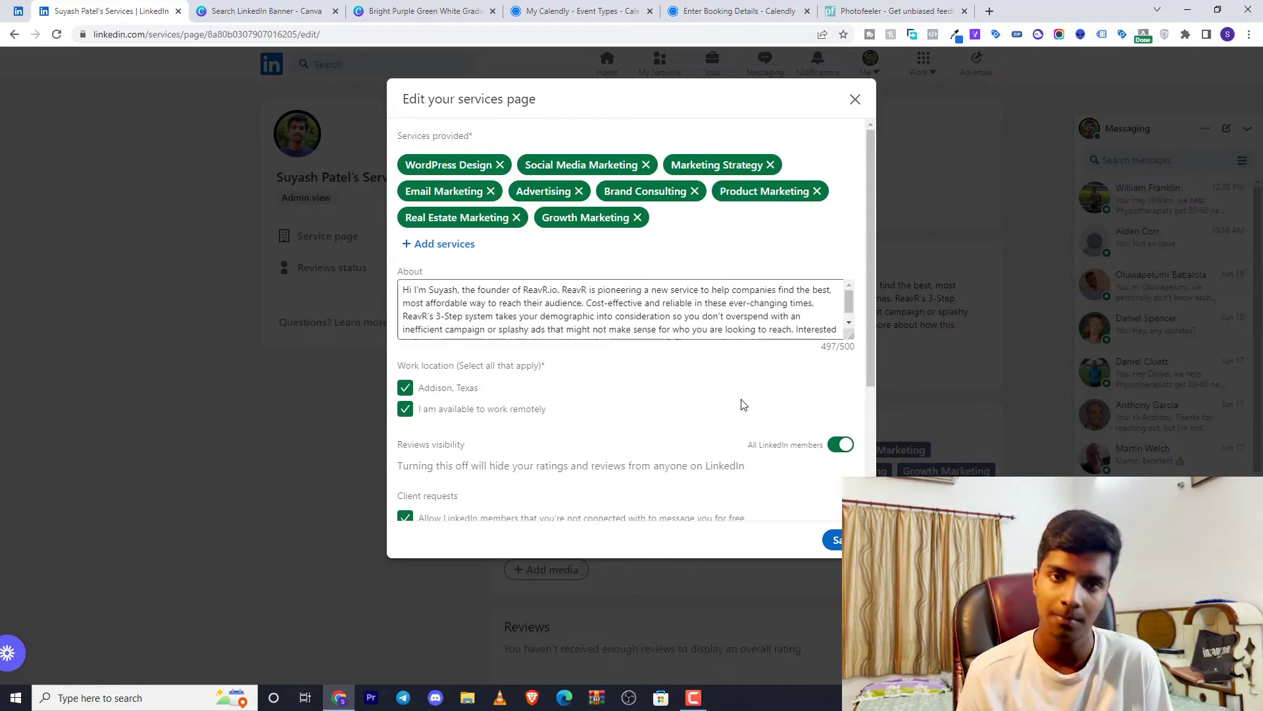
scroll(743, 355, down, 3)
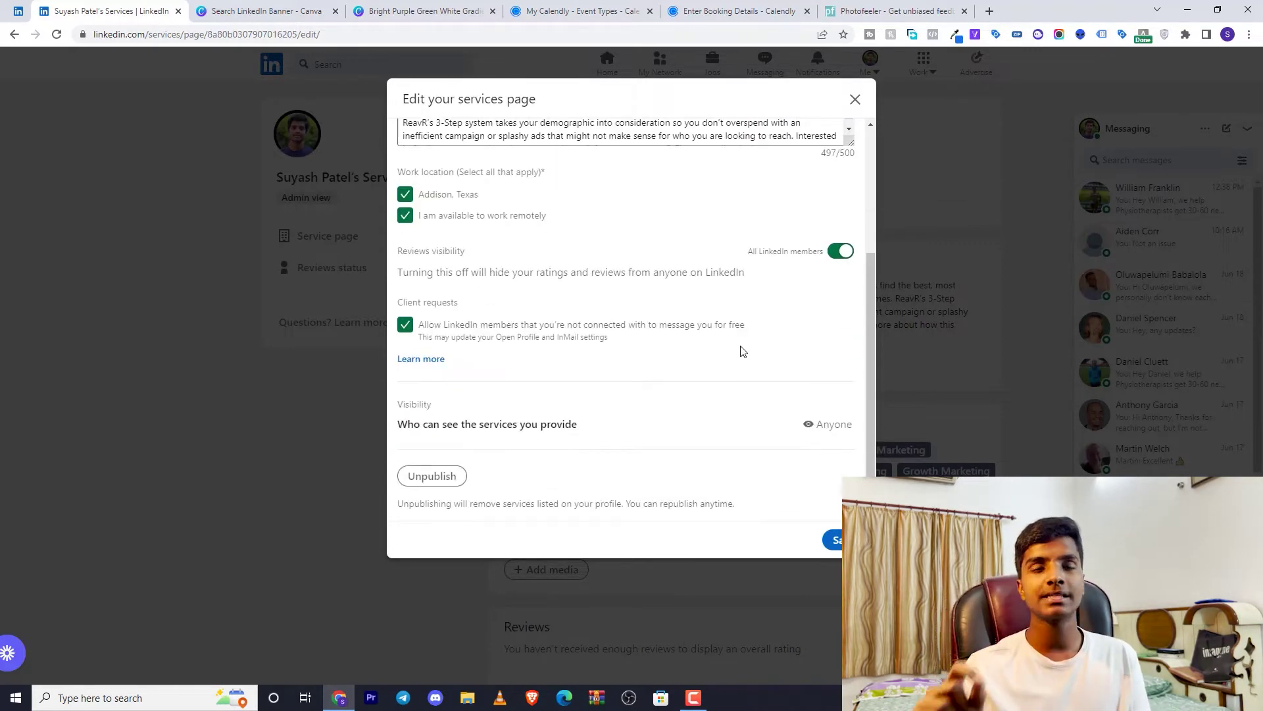
scroll(744, 352, up, 3)
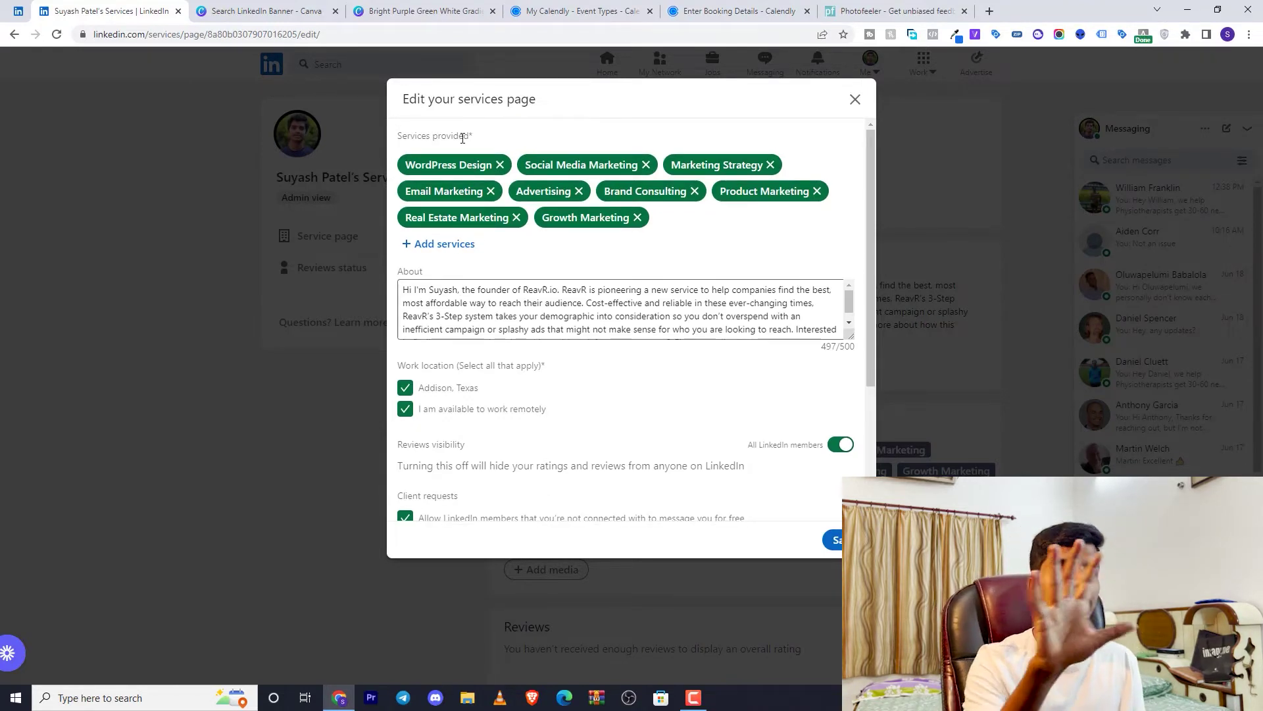
scroll(515, 336, down, 2)
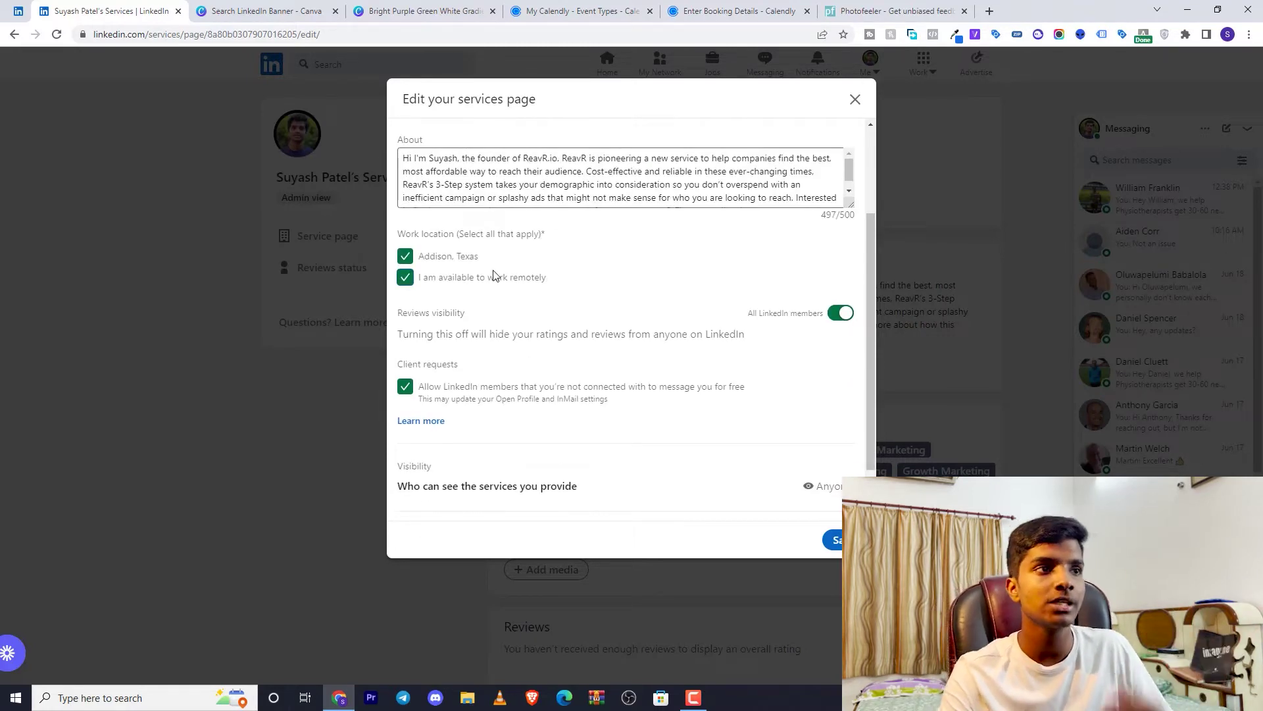
scroll(493, 329, down, 1)
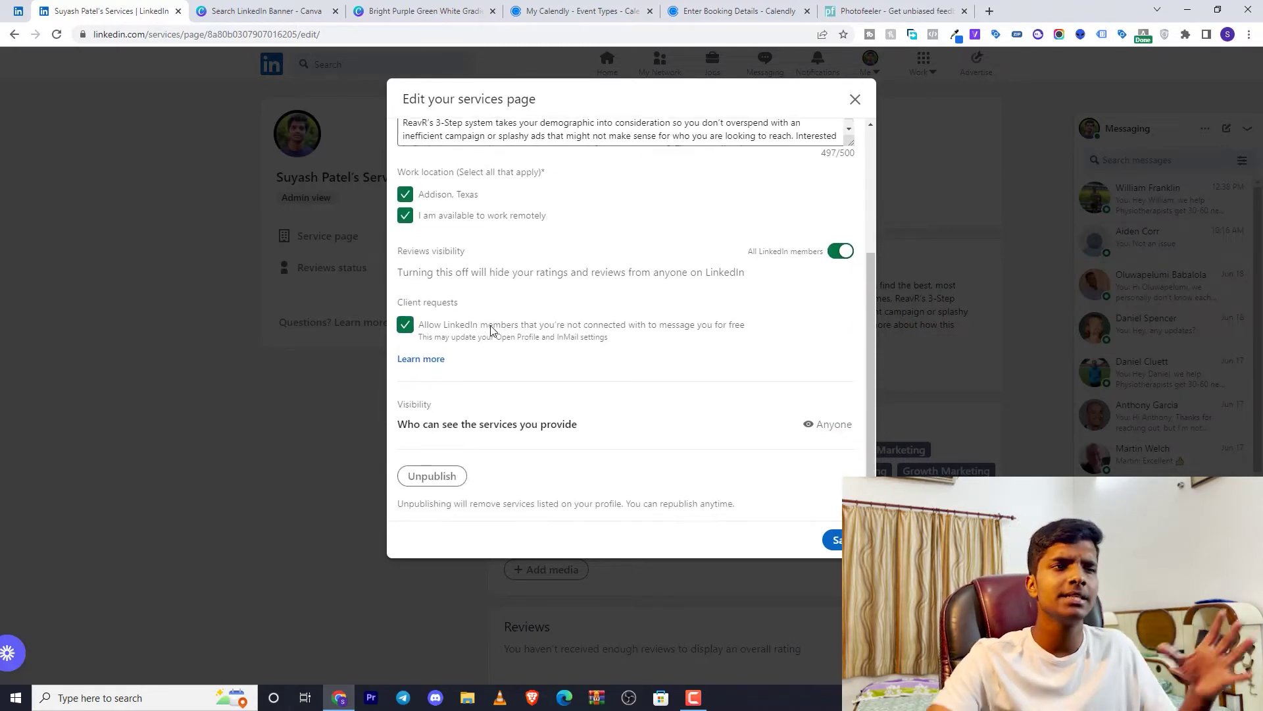
click(855, 100)
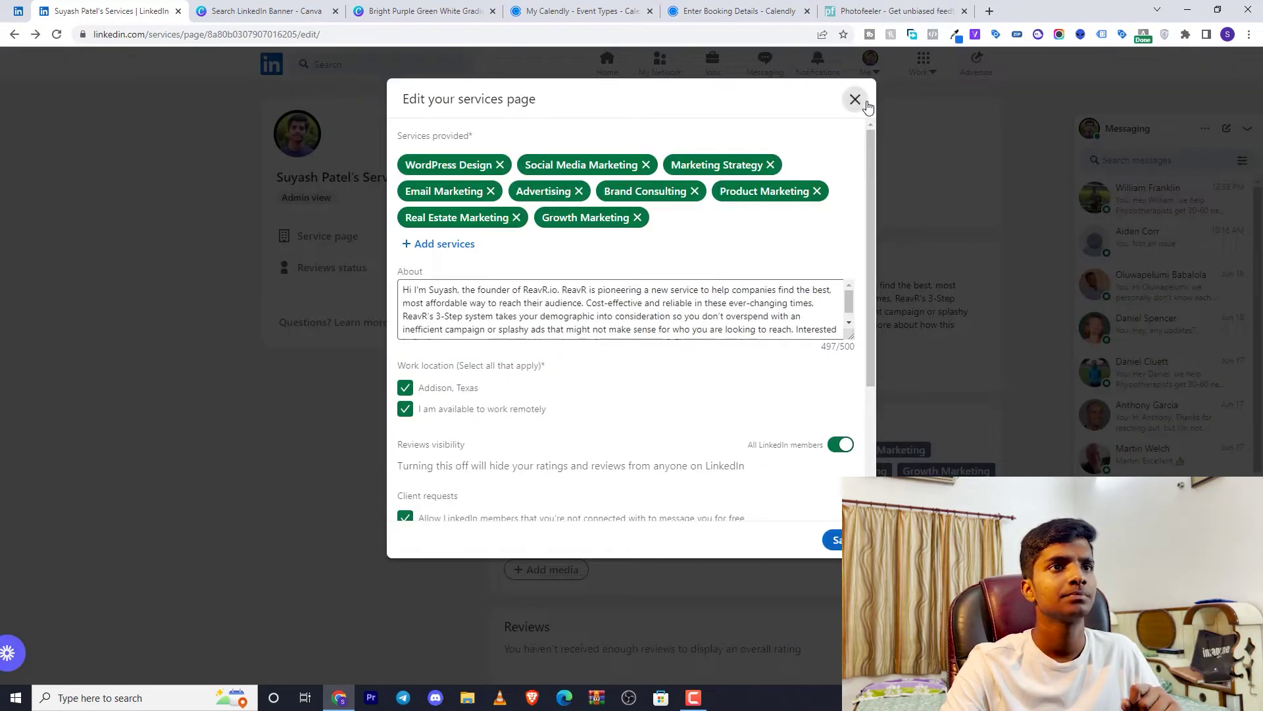
Go back to your personal profile page through the Me menu's View Profile, then dismiss the menu
click(855, 100)
click(870, 66)
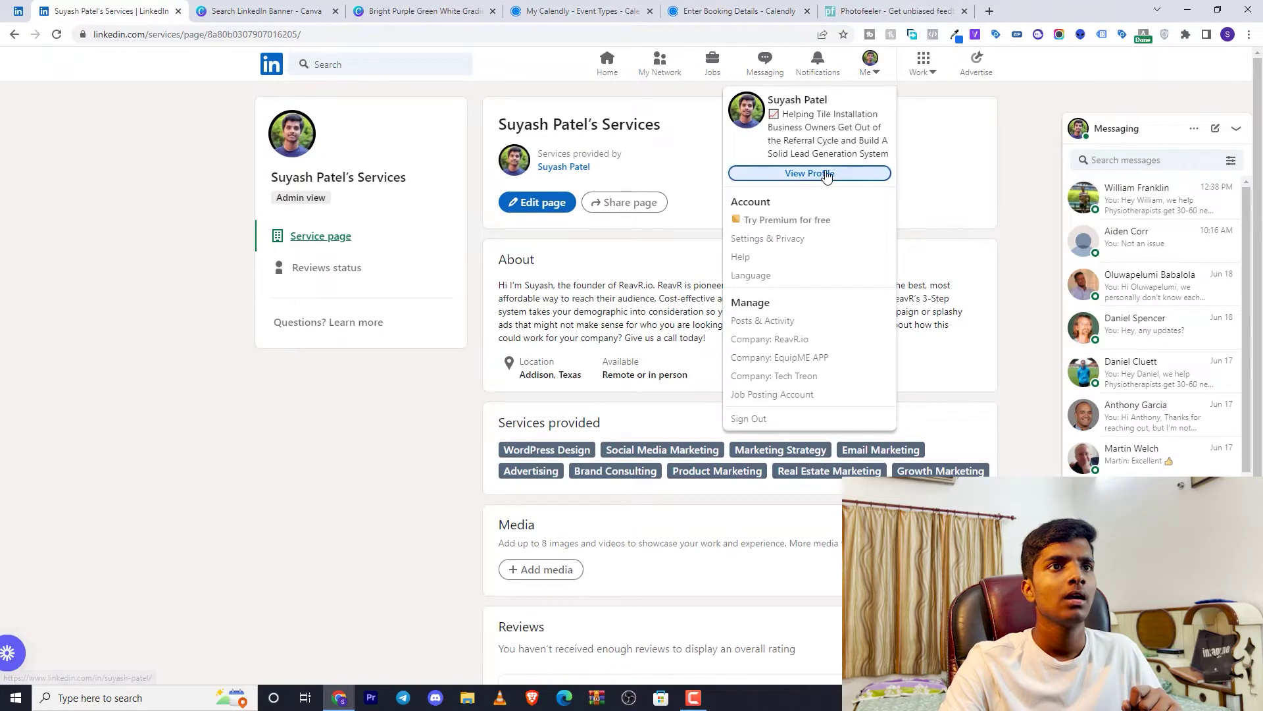
click(827, 175)
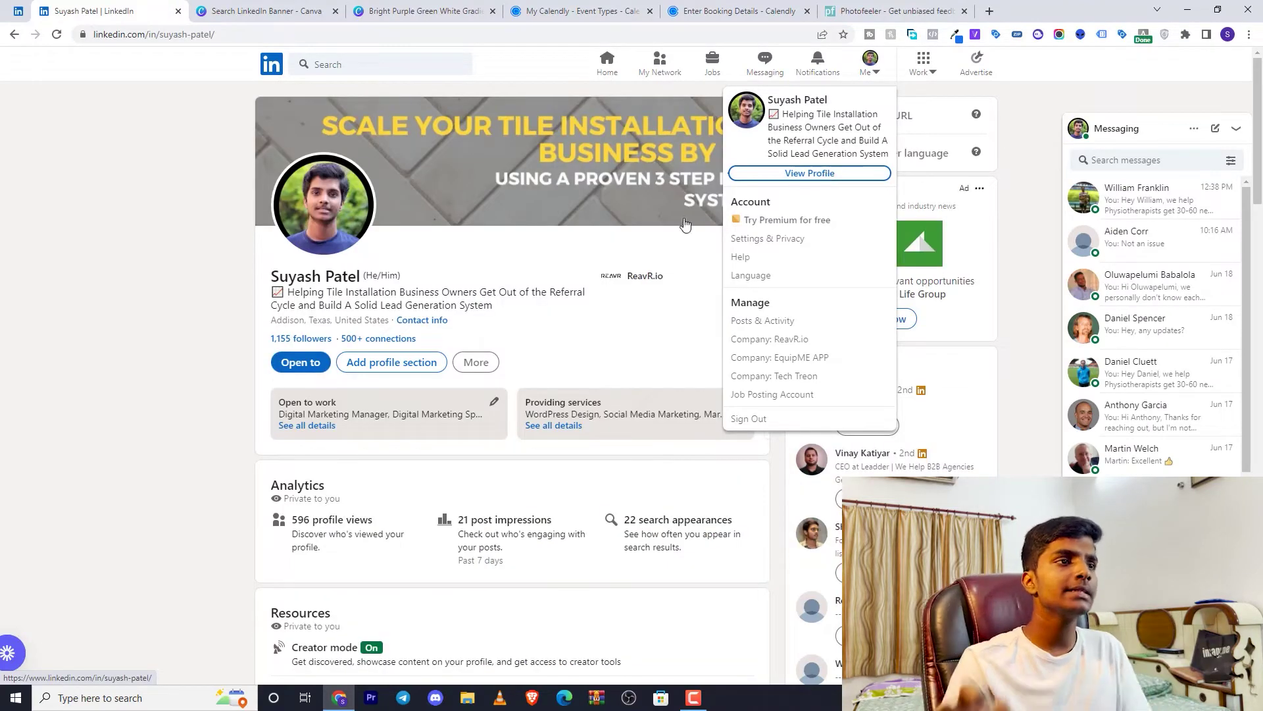
click(540, 312)
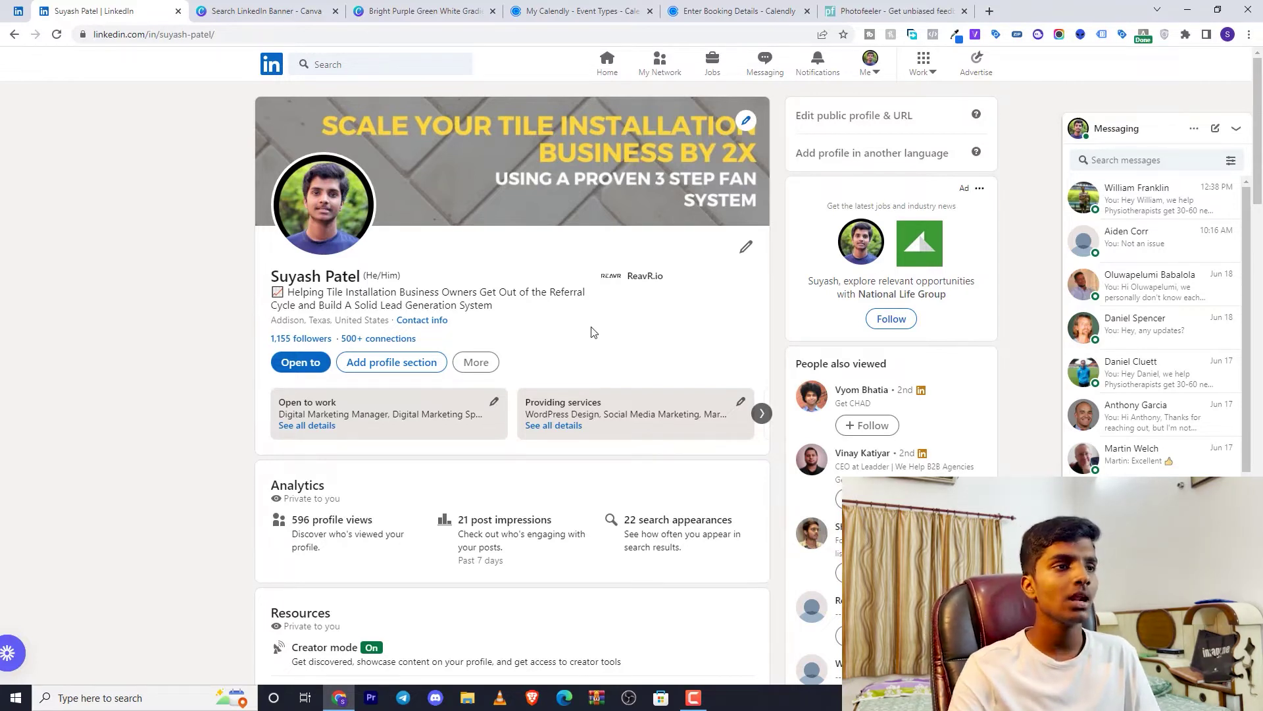
Scroll down the profile past Analytics and Resources to the Featured tile-installation post
scroll(546, 323, down, 1)
scroll(546, 323, down, 3)
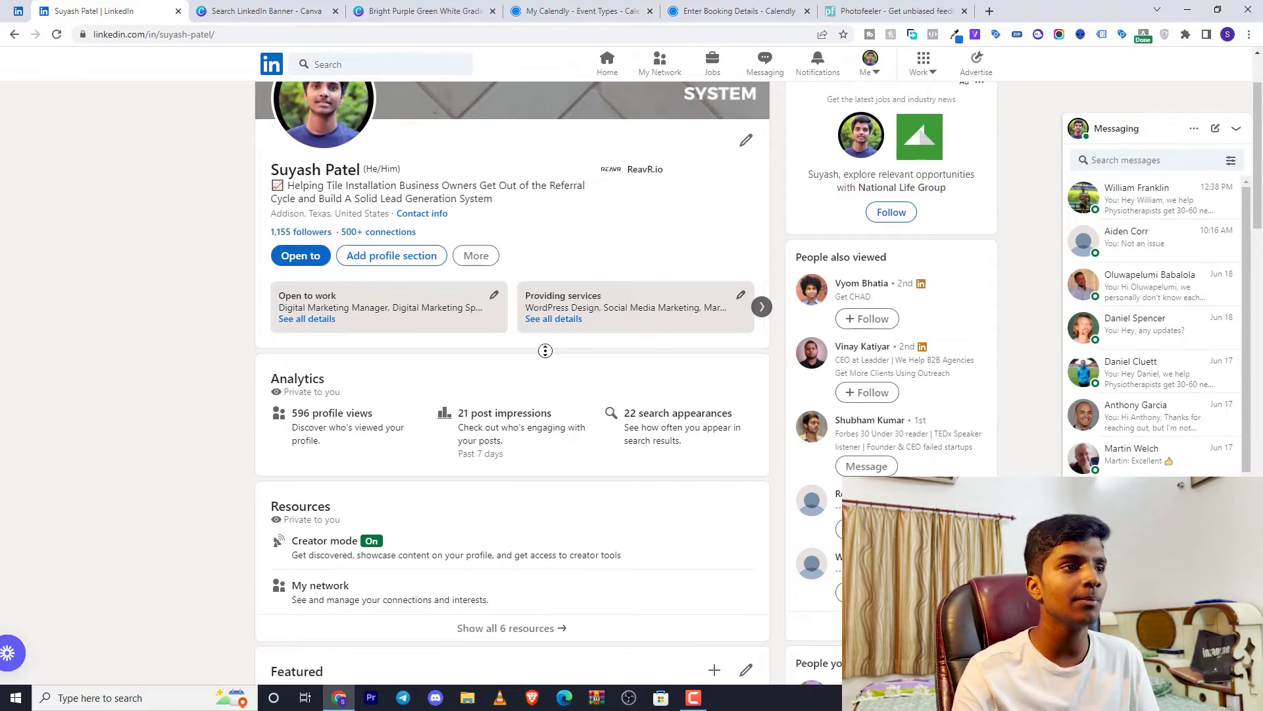
scroll(544, 350, down, 2)
scroll(538, 373, down, 3)
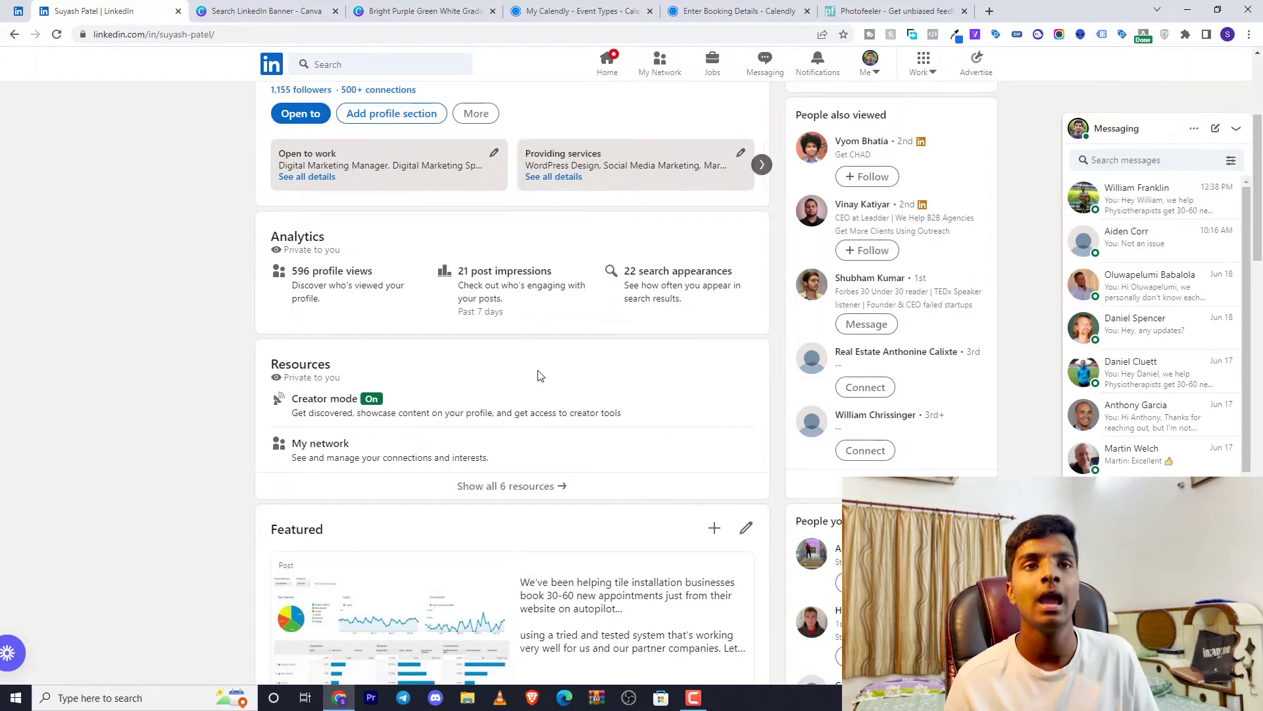
scroll(1175, 244, down, 5)
scroll(1175, 243, up, 5)
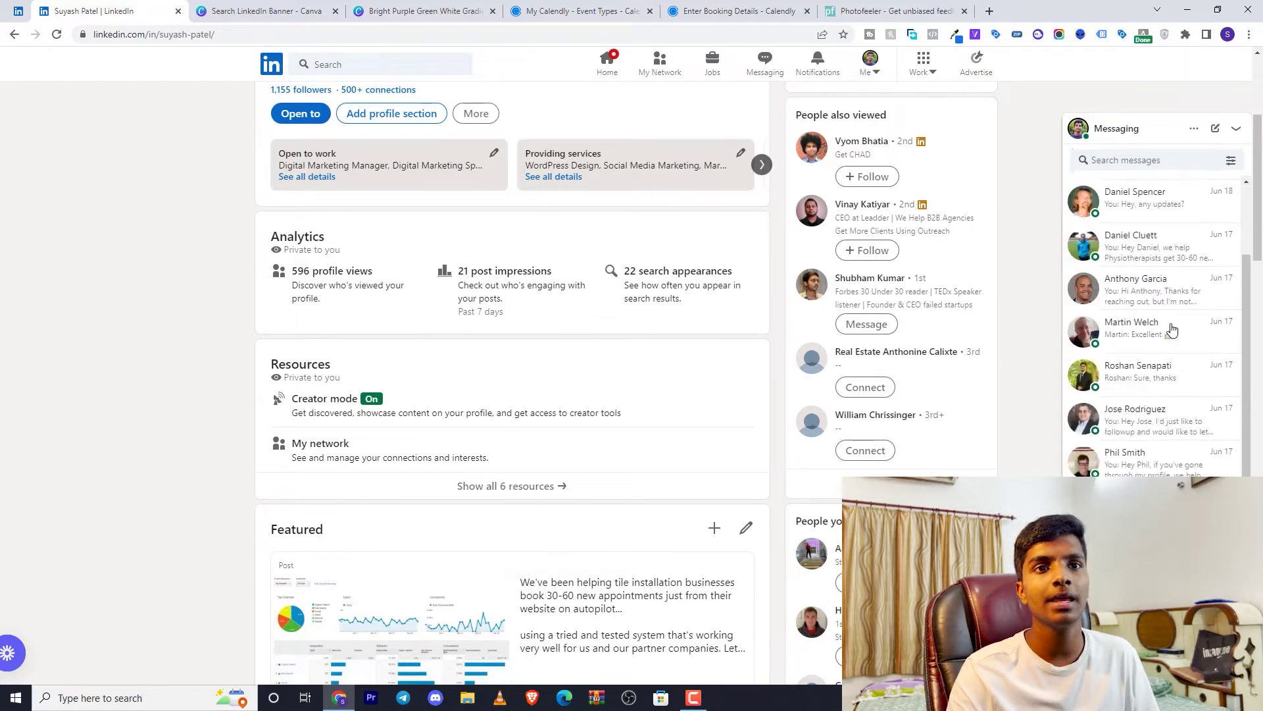
scroll(1177, 329, down, 10)
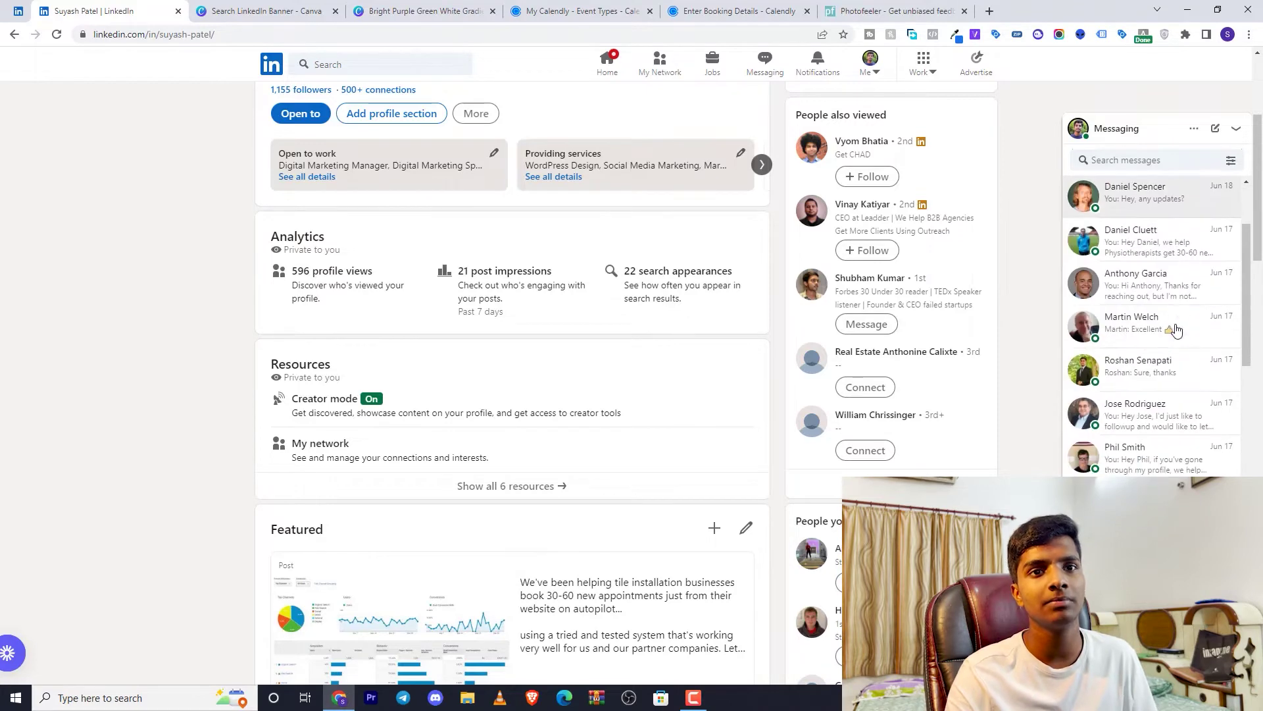
scroll(1177, 329, down, 10)
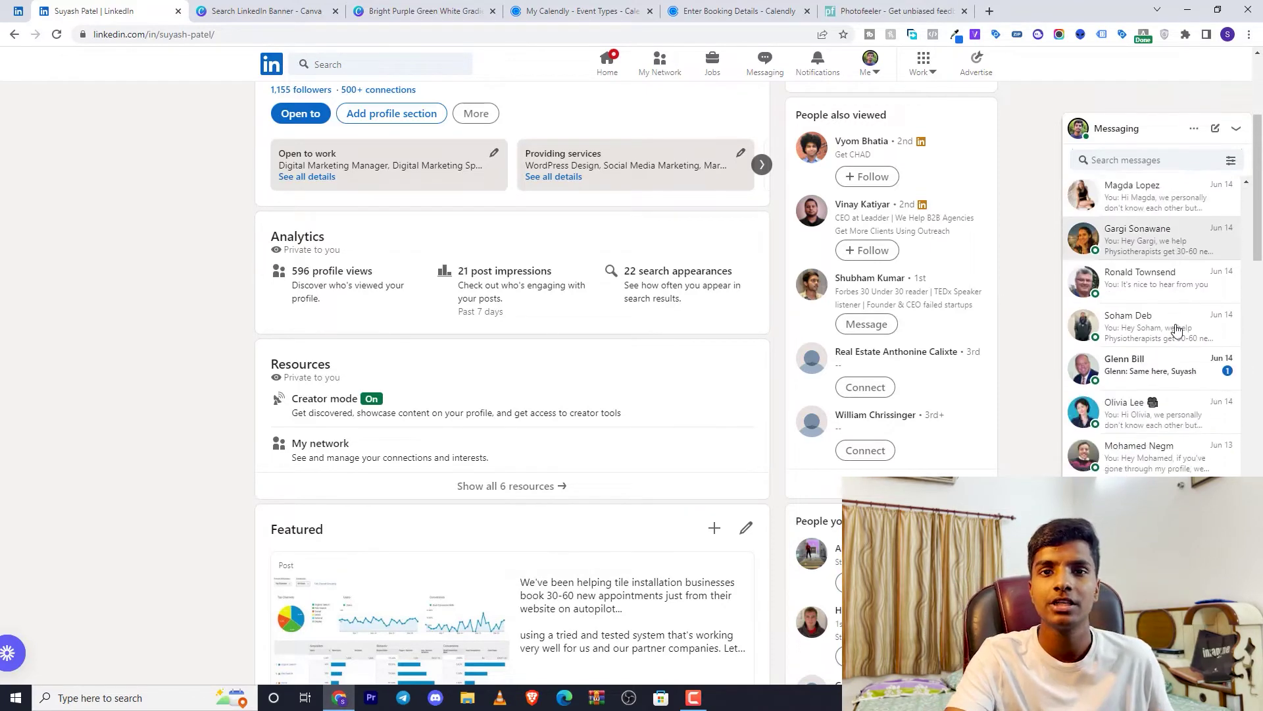
scroll(1178, 342, down, 8)
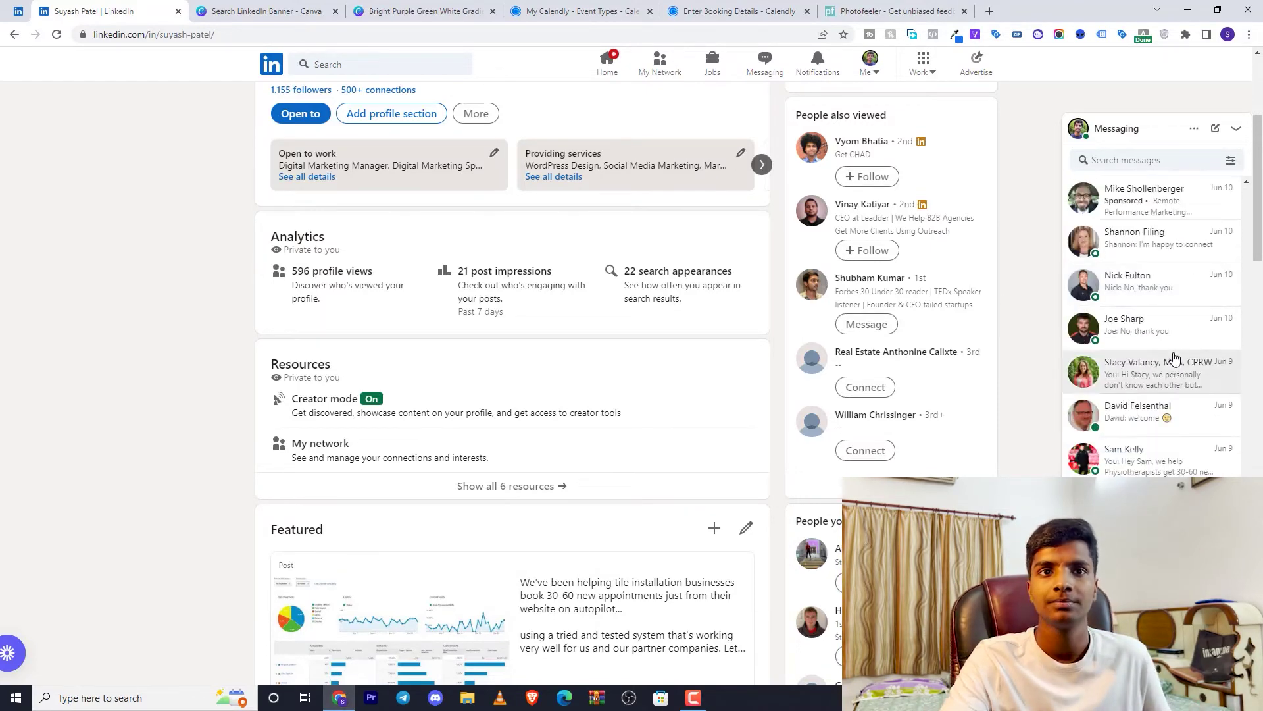
scroll(1181, 316, up, 20)
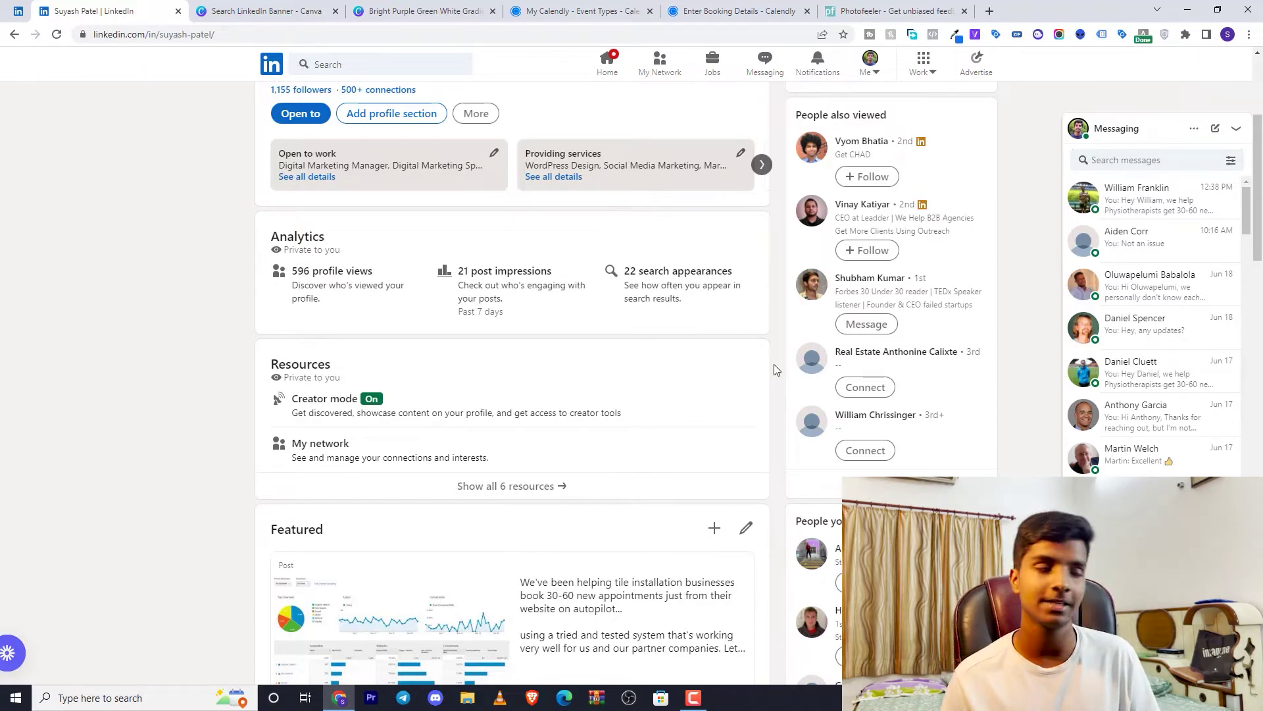
scroll(263, 300, down, 2)
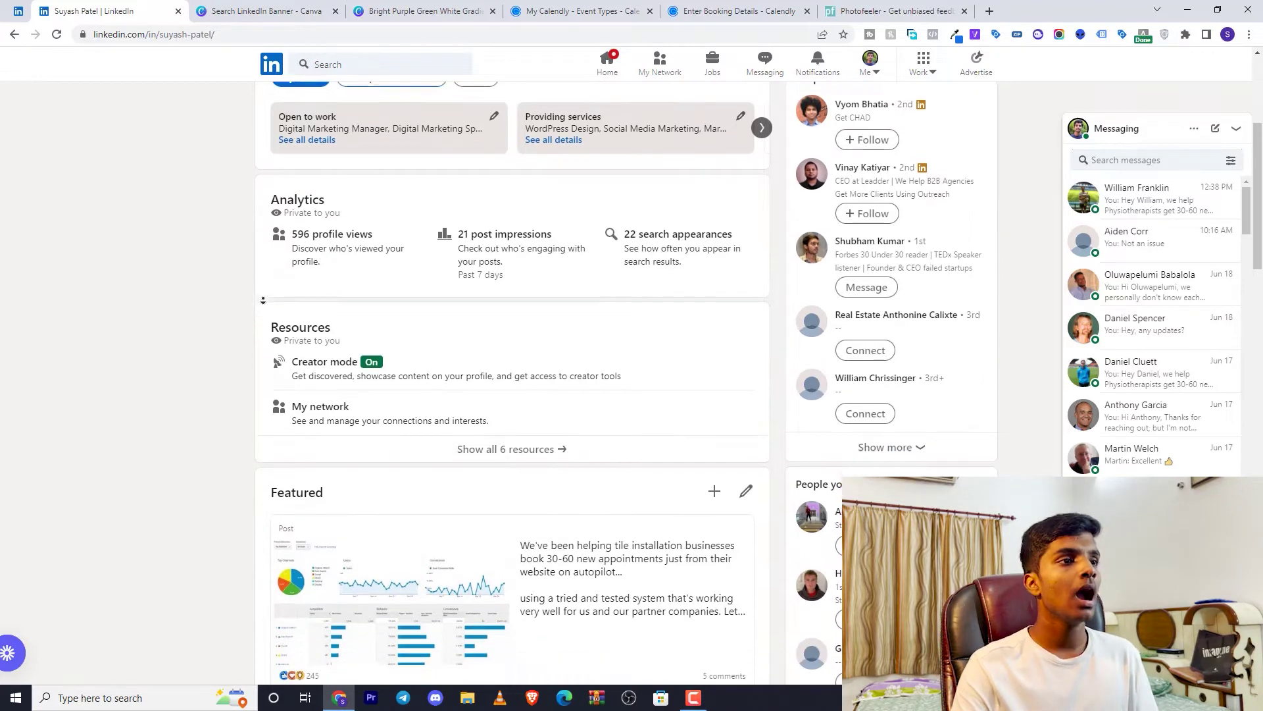
scroll(264, 300, down, 1)
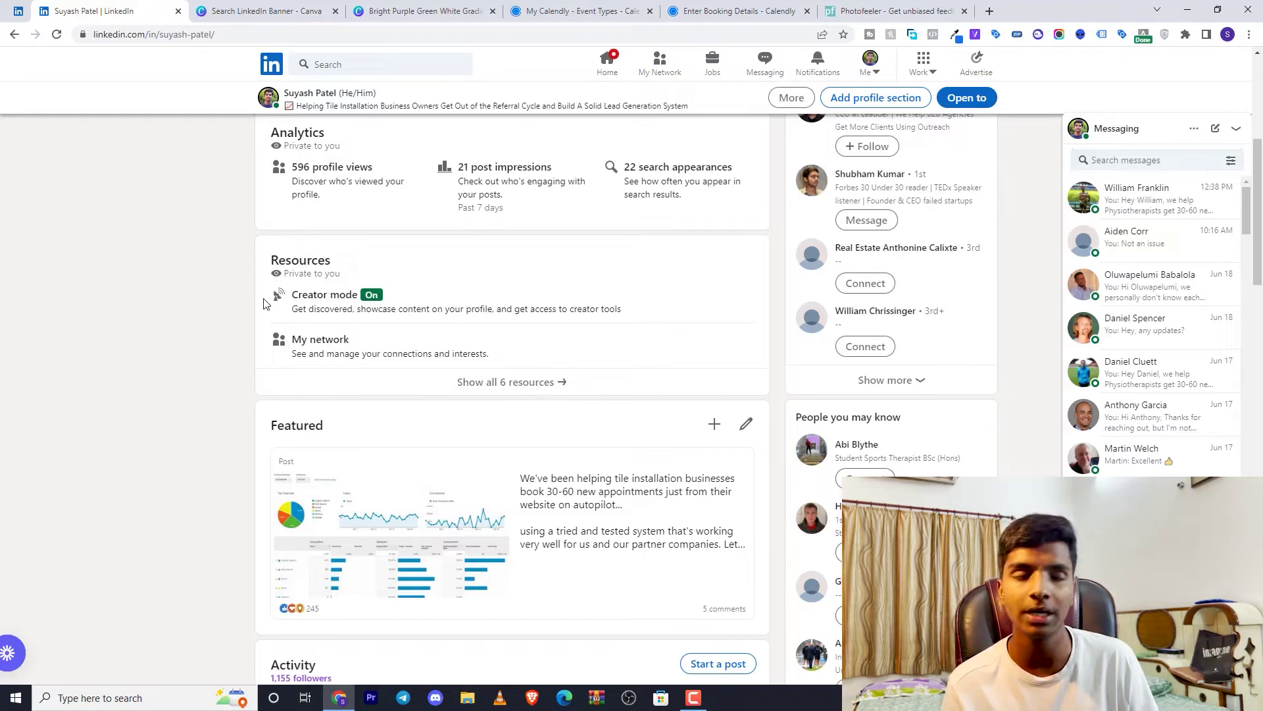
scroll(250, 322, down, 3)
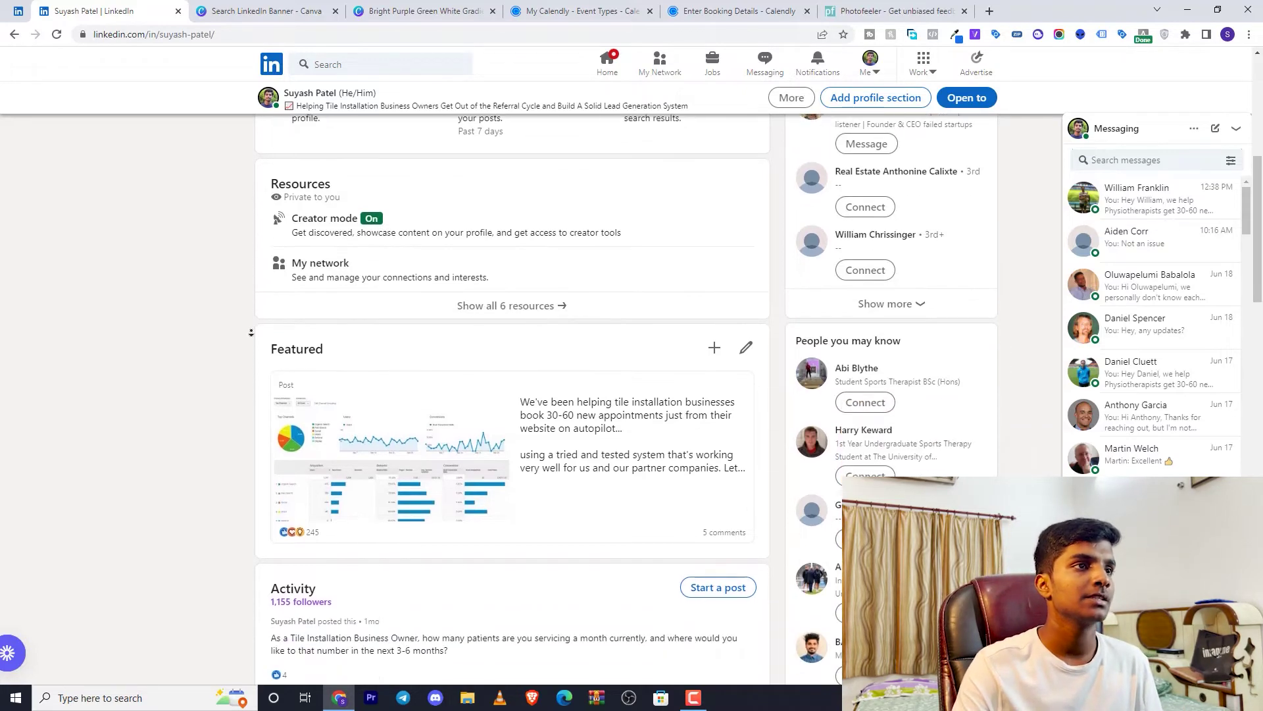
scroll(249, 336, down, 3)
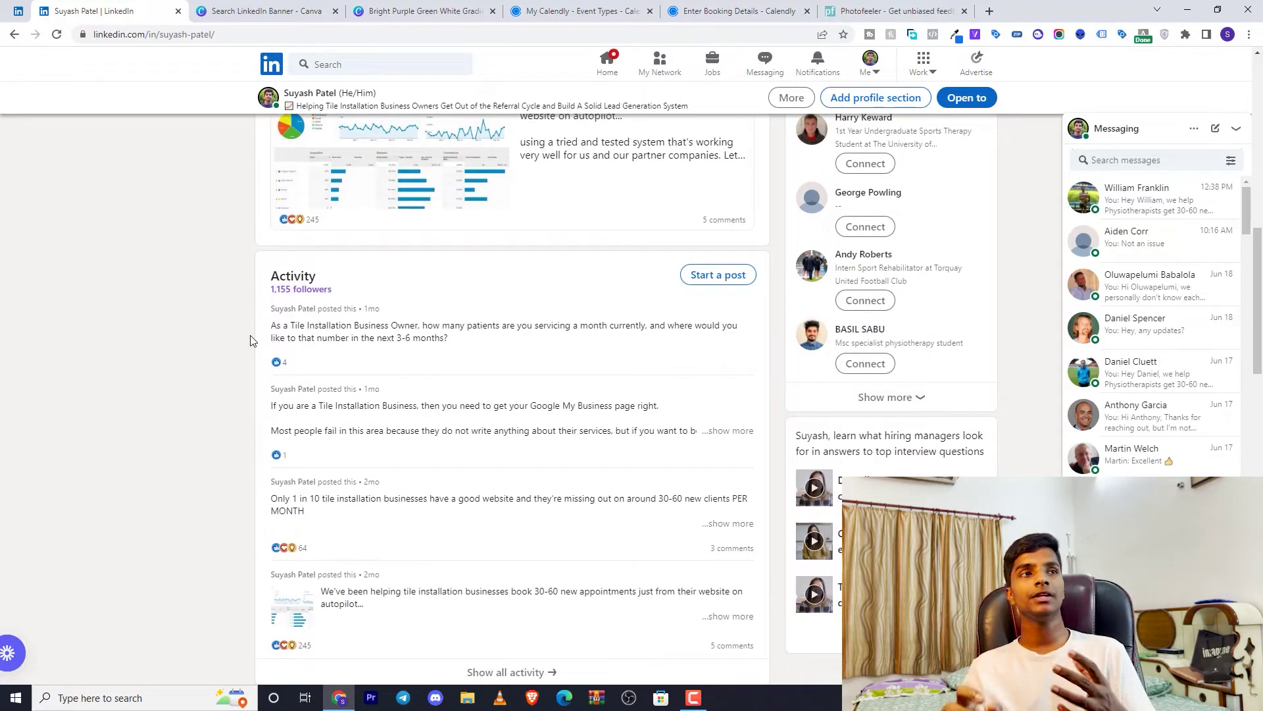
scroll(250, 323, up, 2)
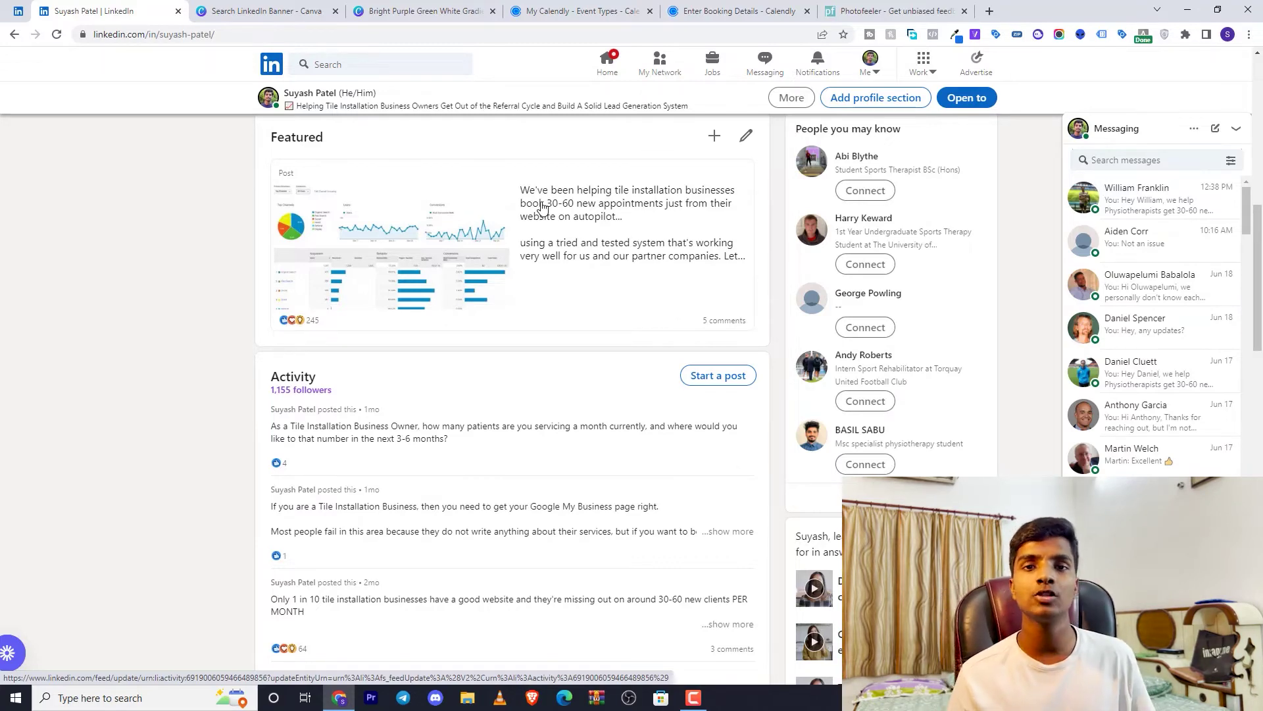
click(731, 12)
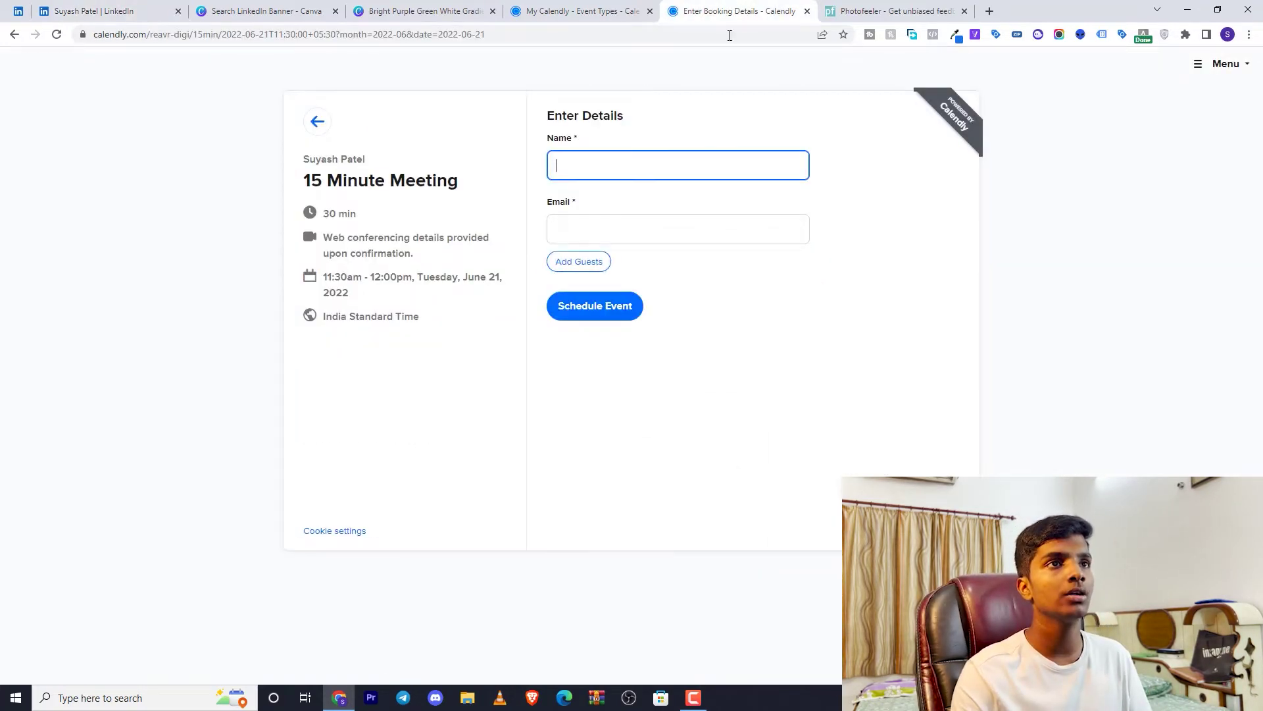
click(132, 12)
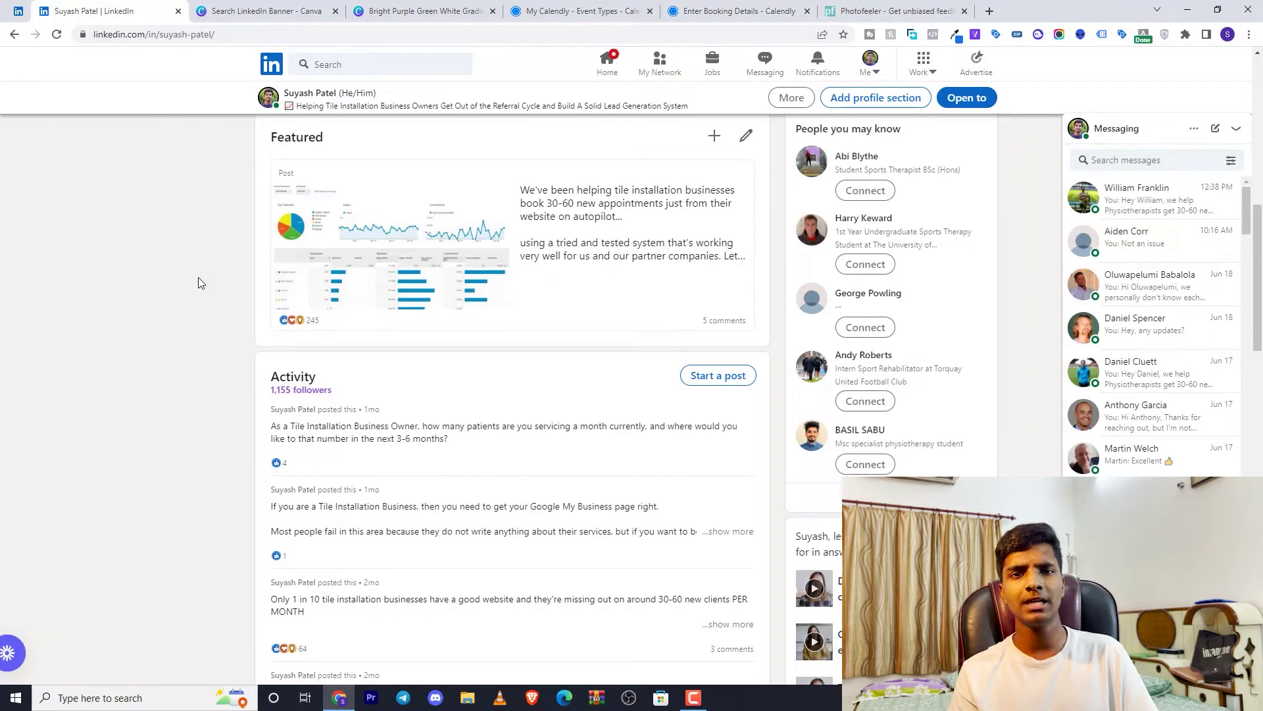
Scroll past Featured to the four recent Activity posts and the top of About
scroll(212, 313, down, 3)
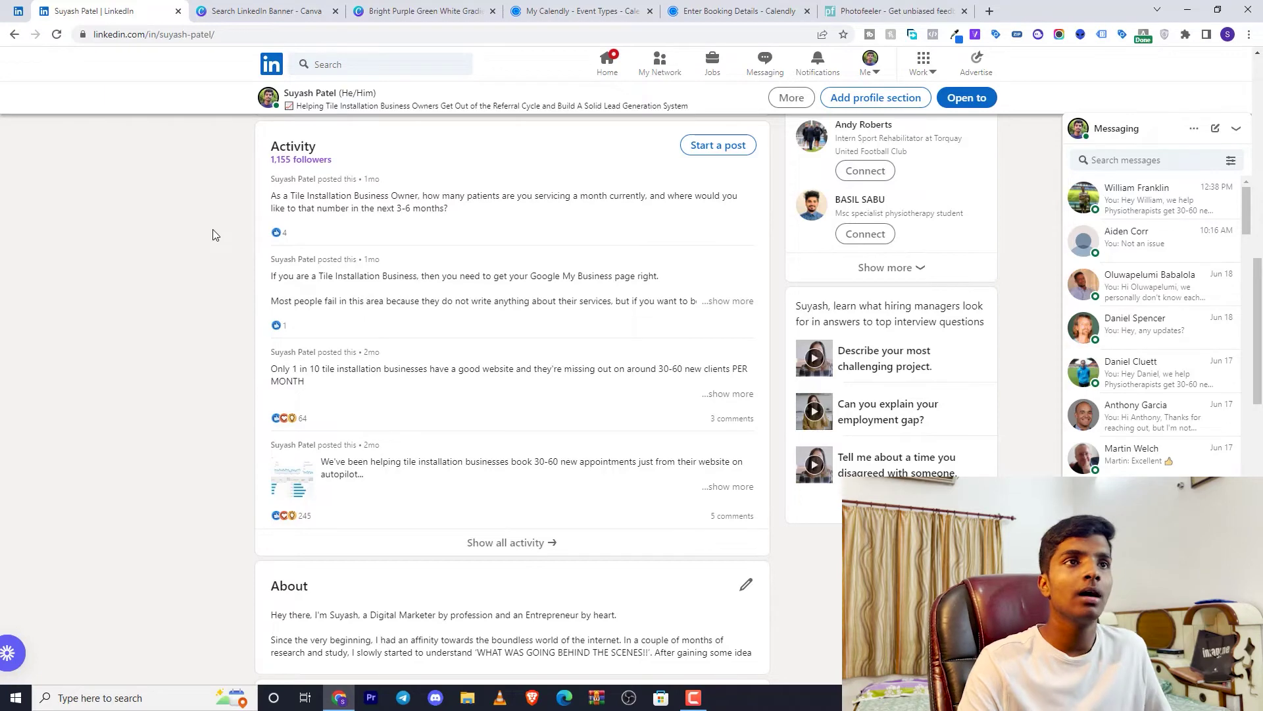
Autoscroll down to About and expand it with '...see more' to show the full text
middle_click(208, 259)
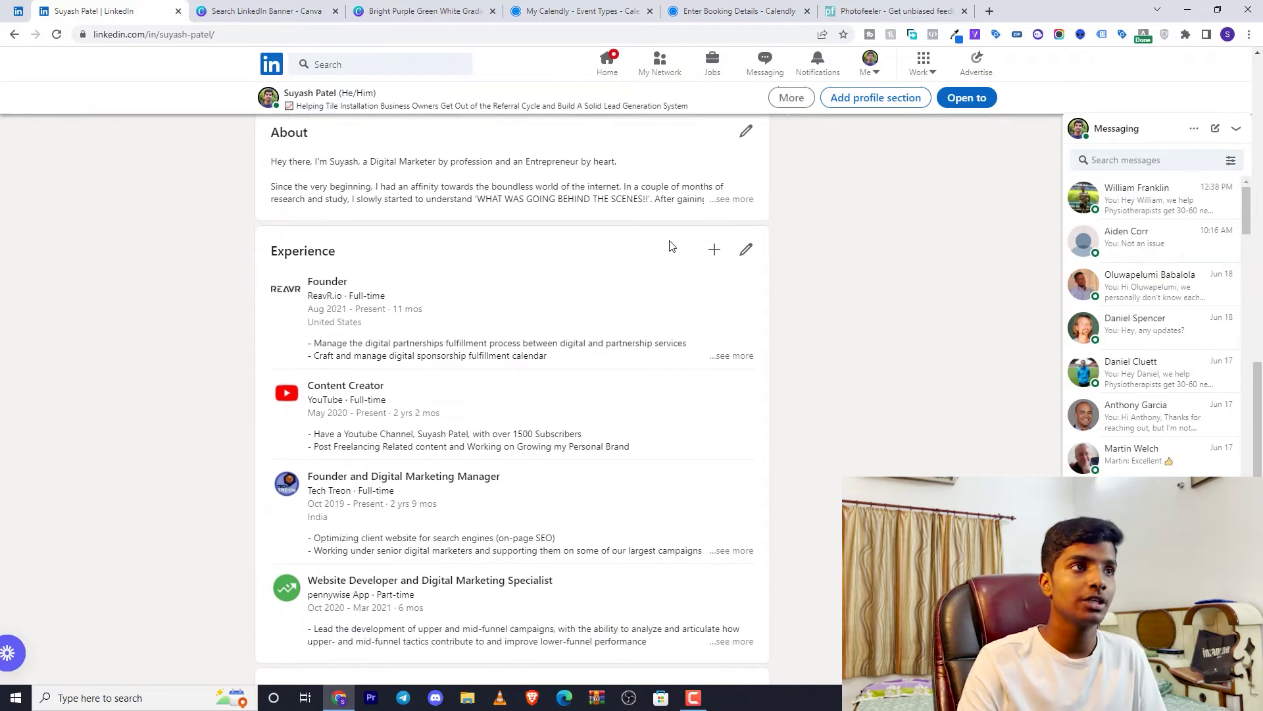
click(732, 198)
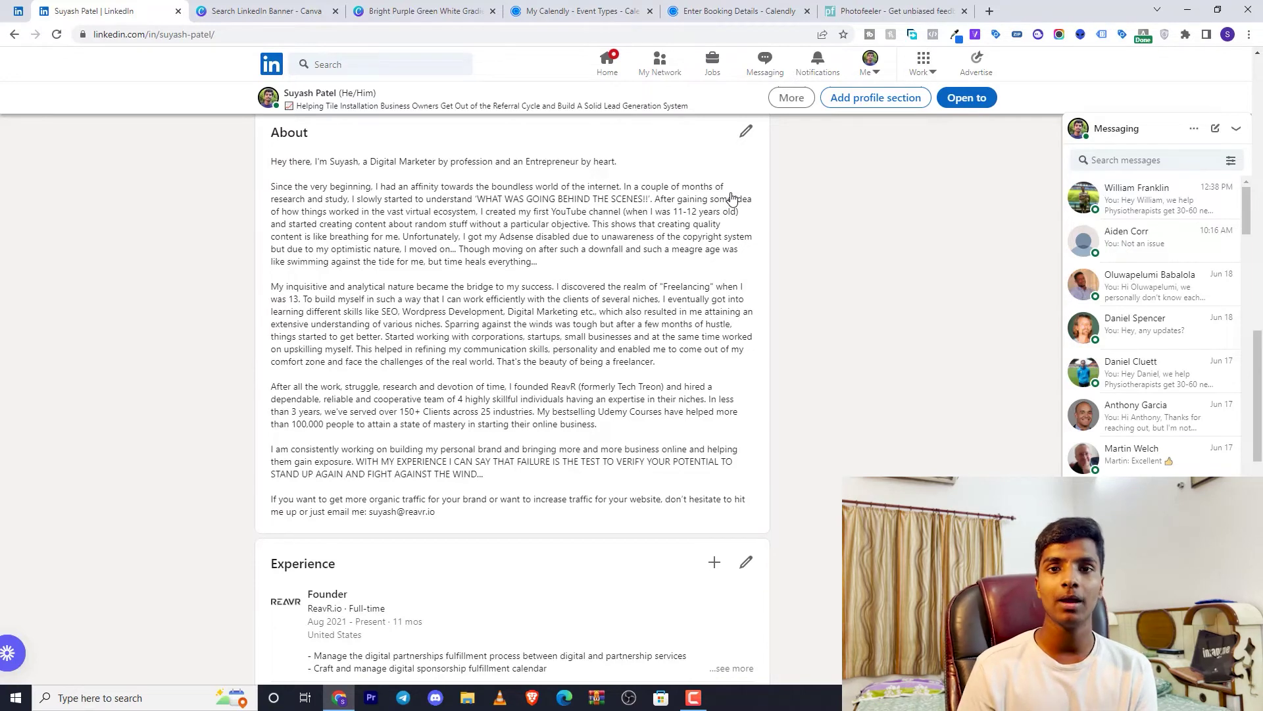
Load peppertype.ai in a new browser tab and log in
click(992, 8)
text(pepp)
key(Return)
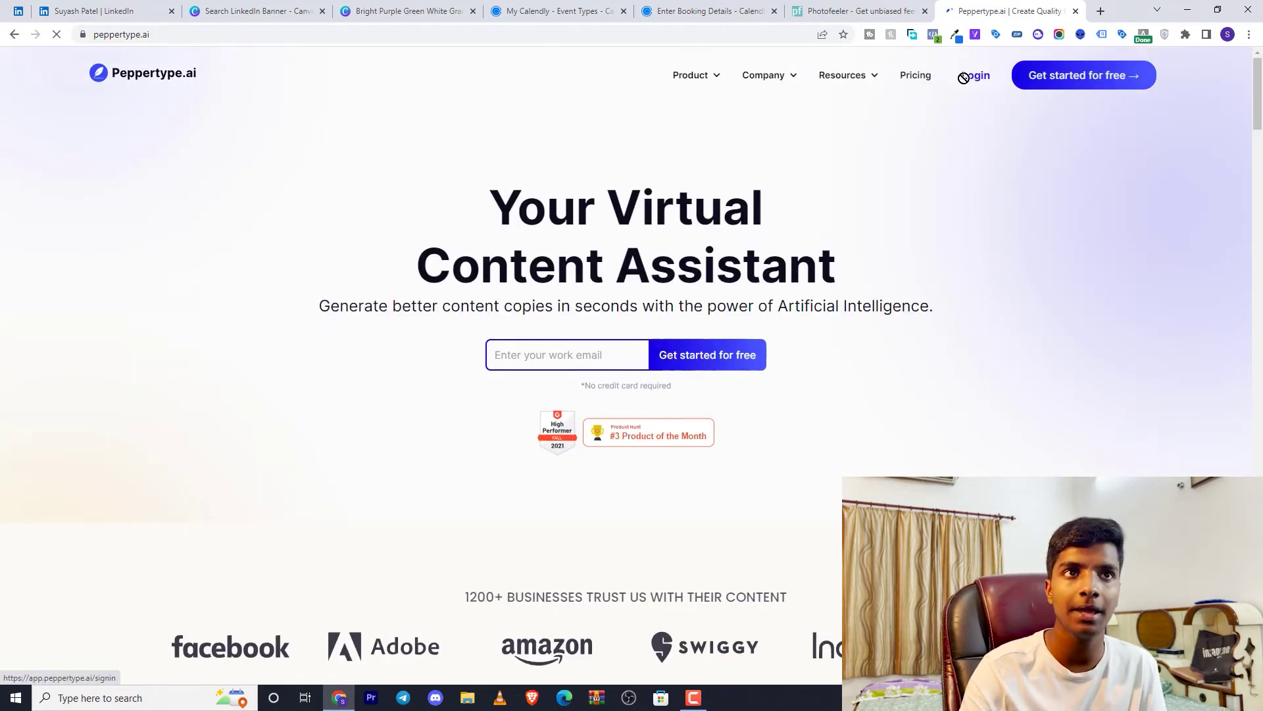
click(983, 77)
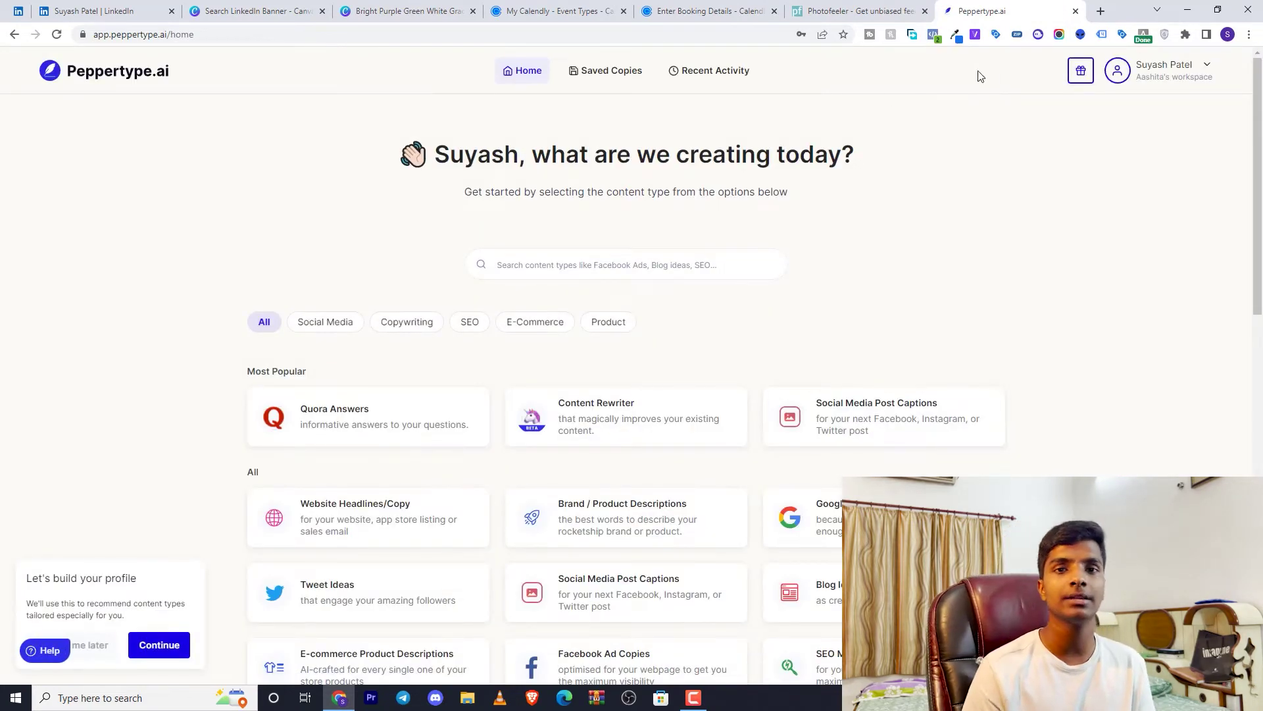
Search 'person' to open the Personal Bio generator, then return to LinkedIn's About text
click(643, 256)
text(pe)
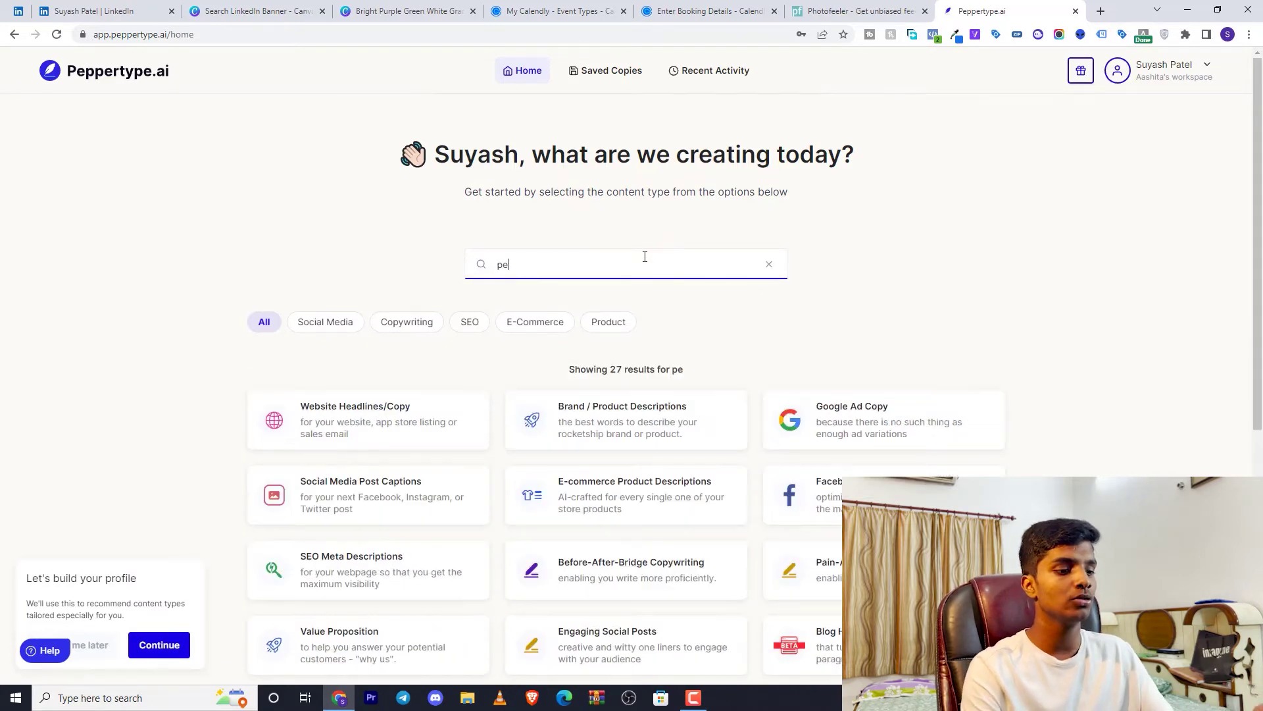
text(rson)
click(614, 402)
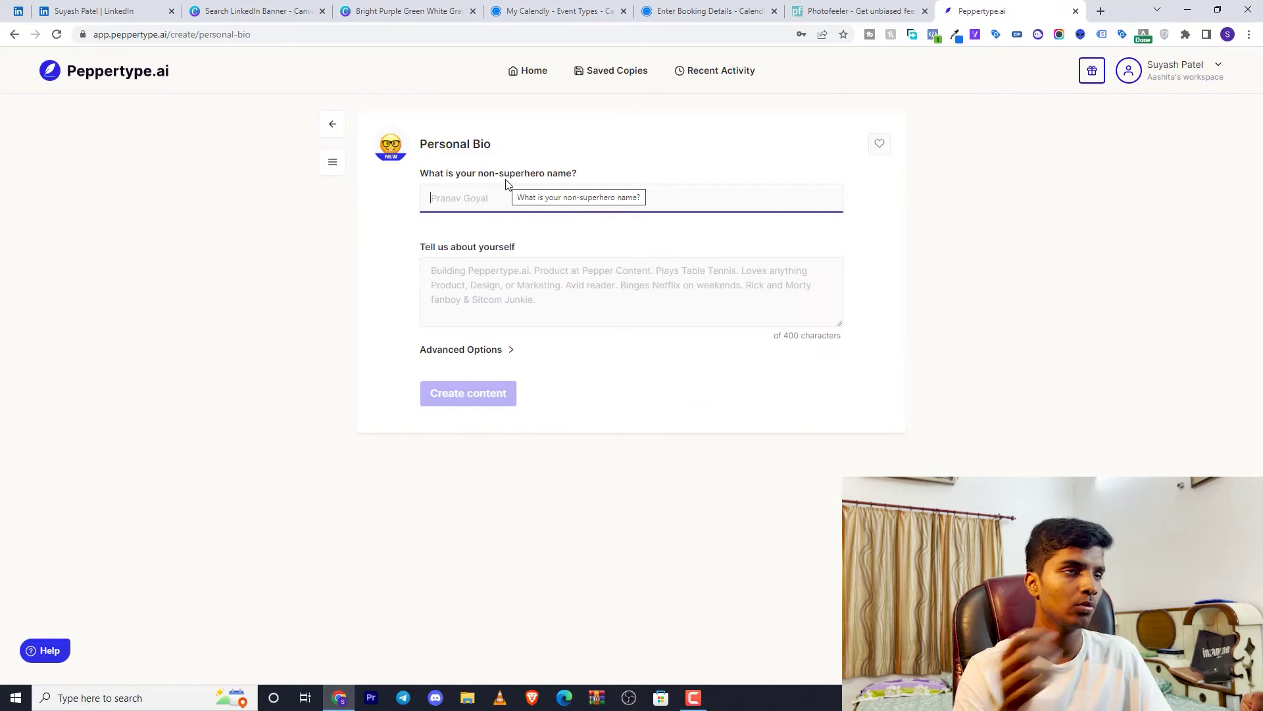
click(34, 8)
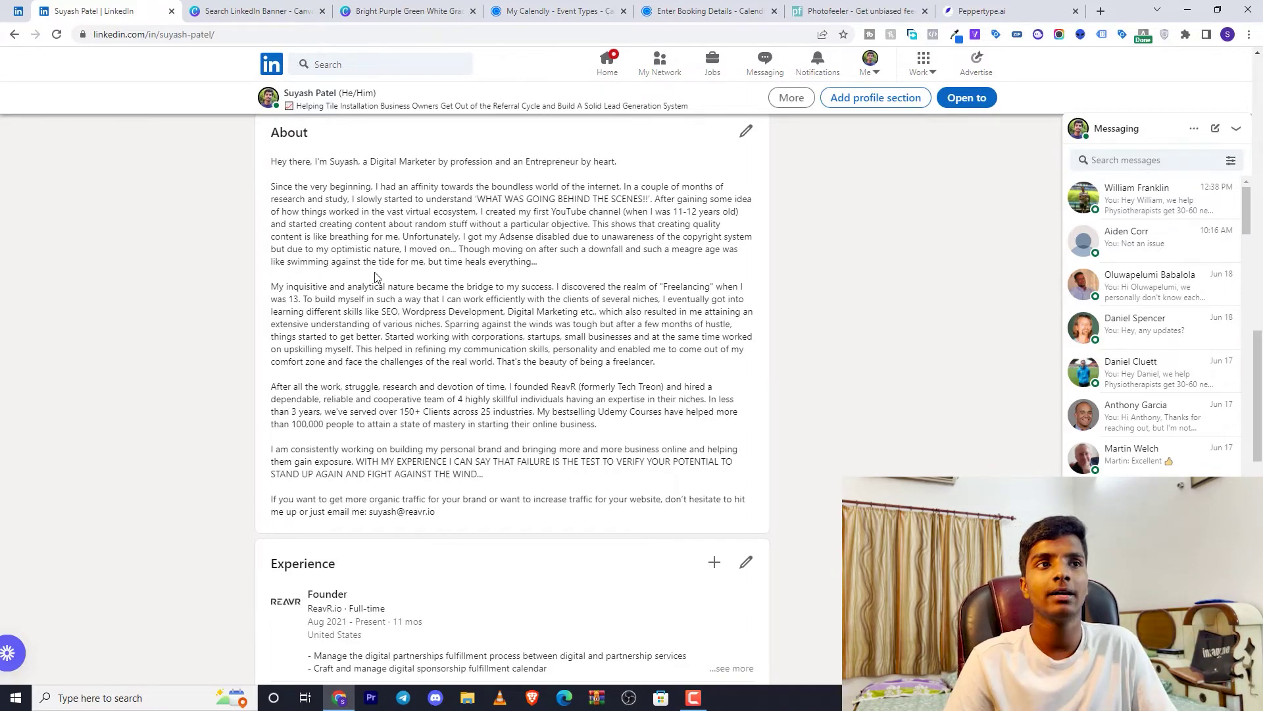
Fill the user's full name via autofill and select the 427/400-character bio text in the Personal Bio form
click(987, 10)
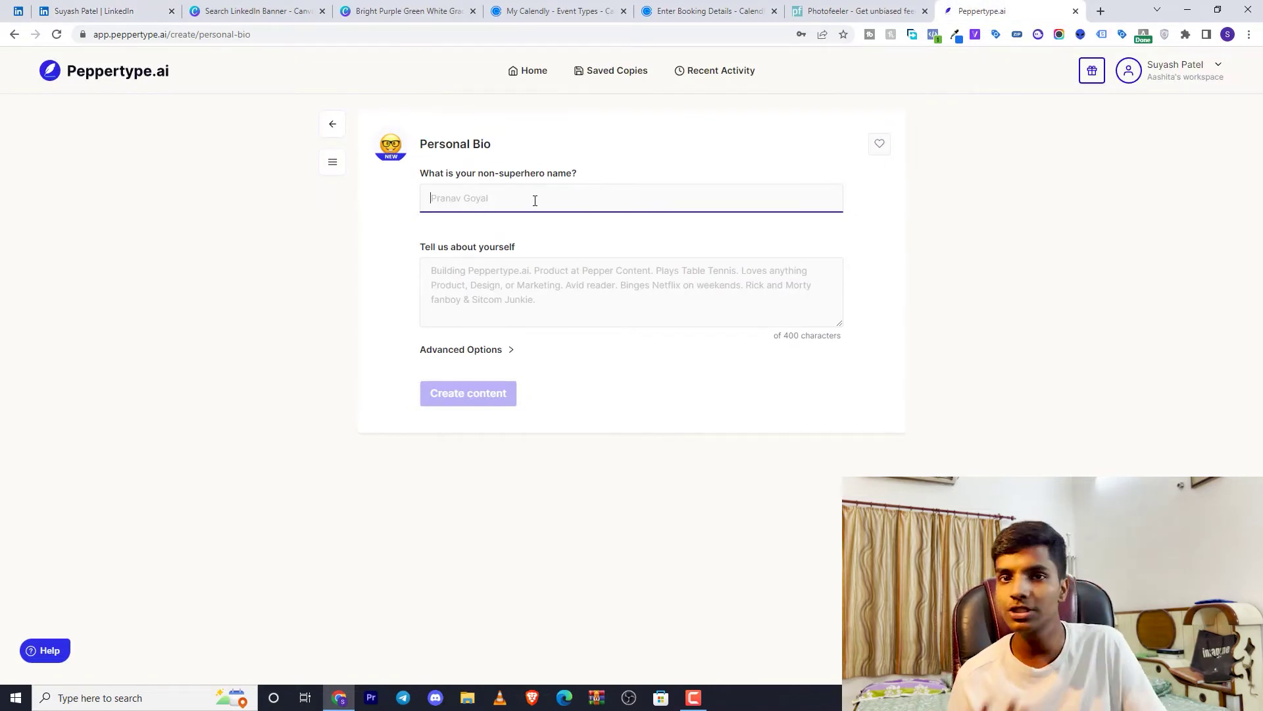
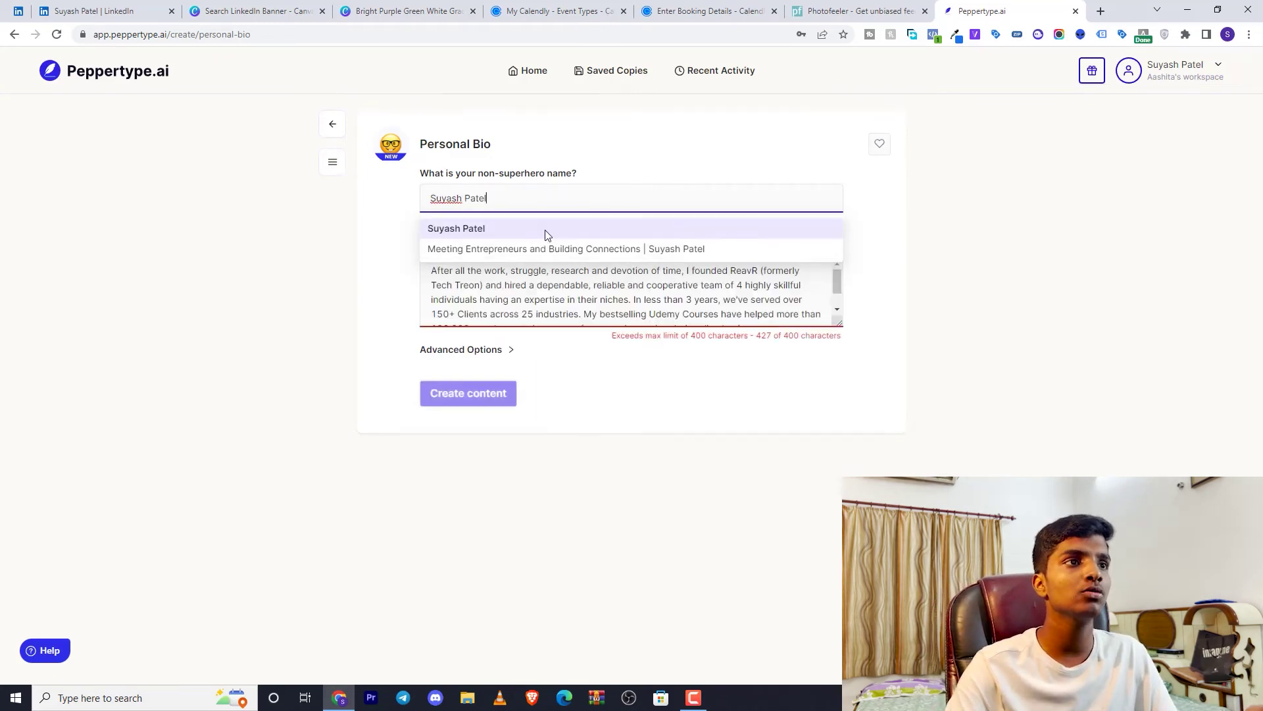
click(544, 230)
scroll(564, 295, down, 2)
scroll(461, 283, up, 3)
drag(427, 270, 783, 361)
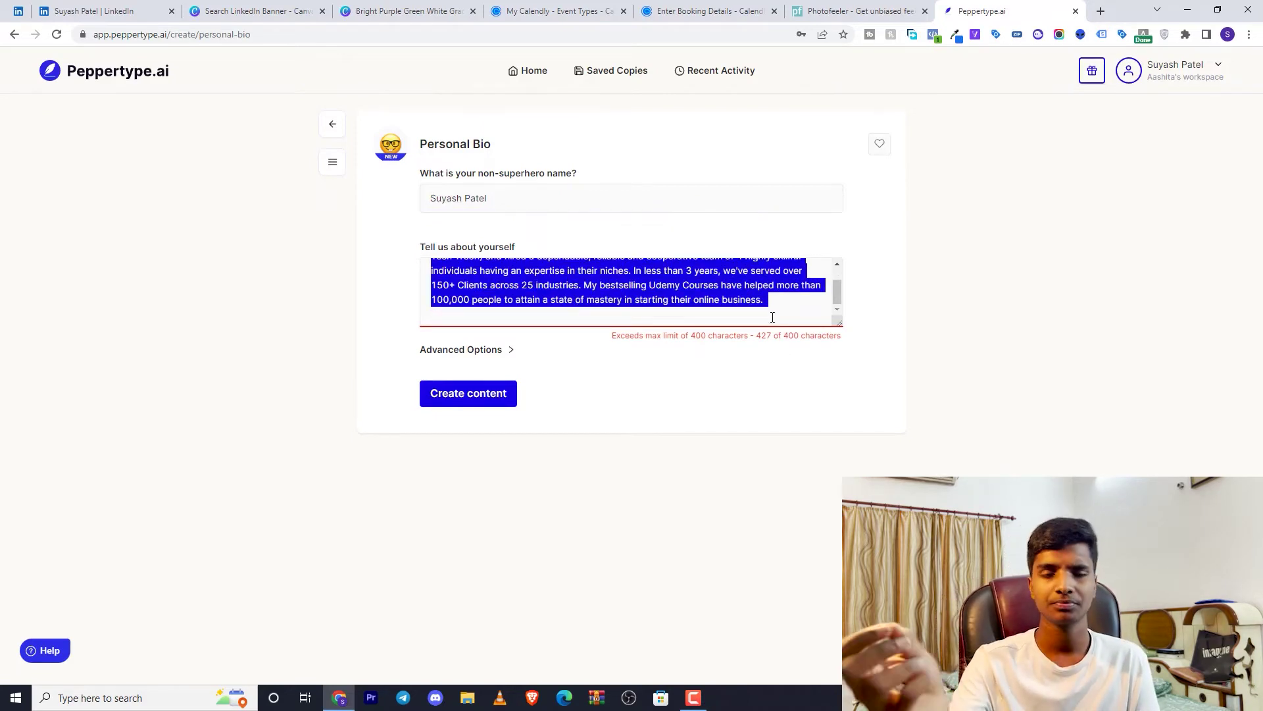
Create content and read through the three Personal Bio drafts about the ReavR and Tech Treon founder roles
click(482, 398)
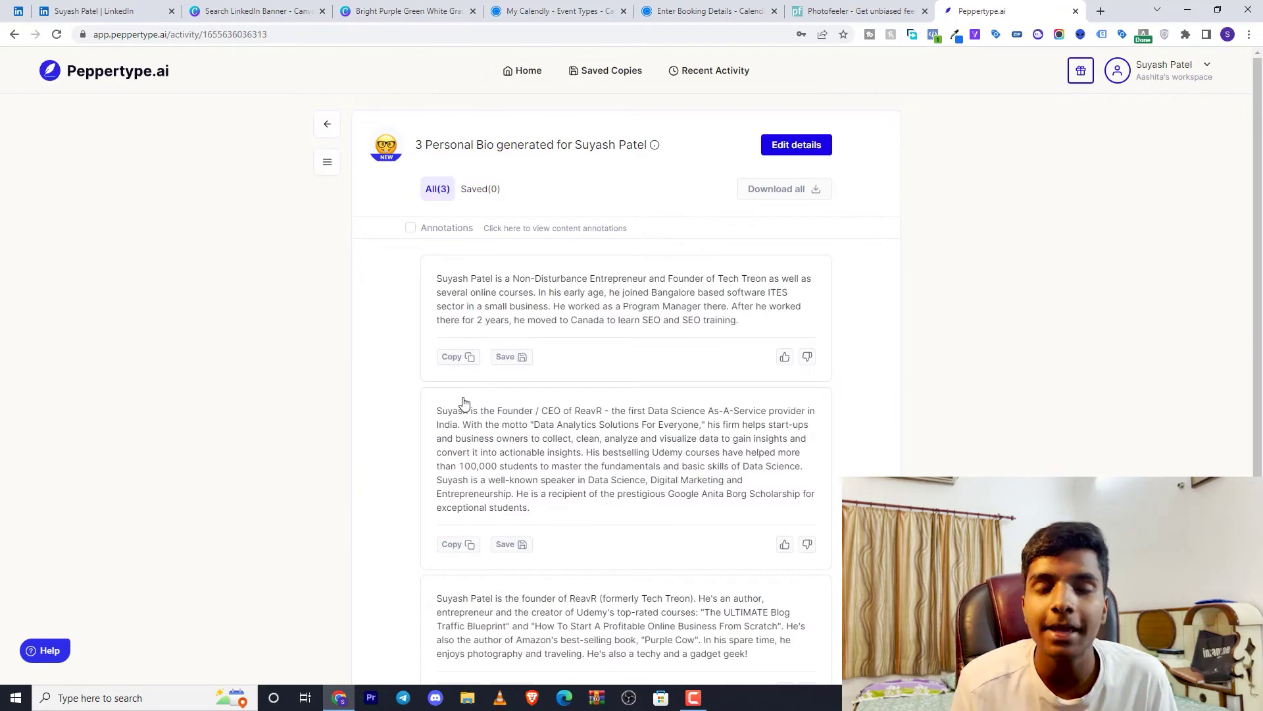
scroll(424, 367, down, 2)
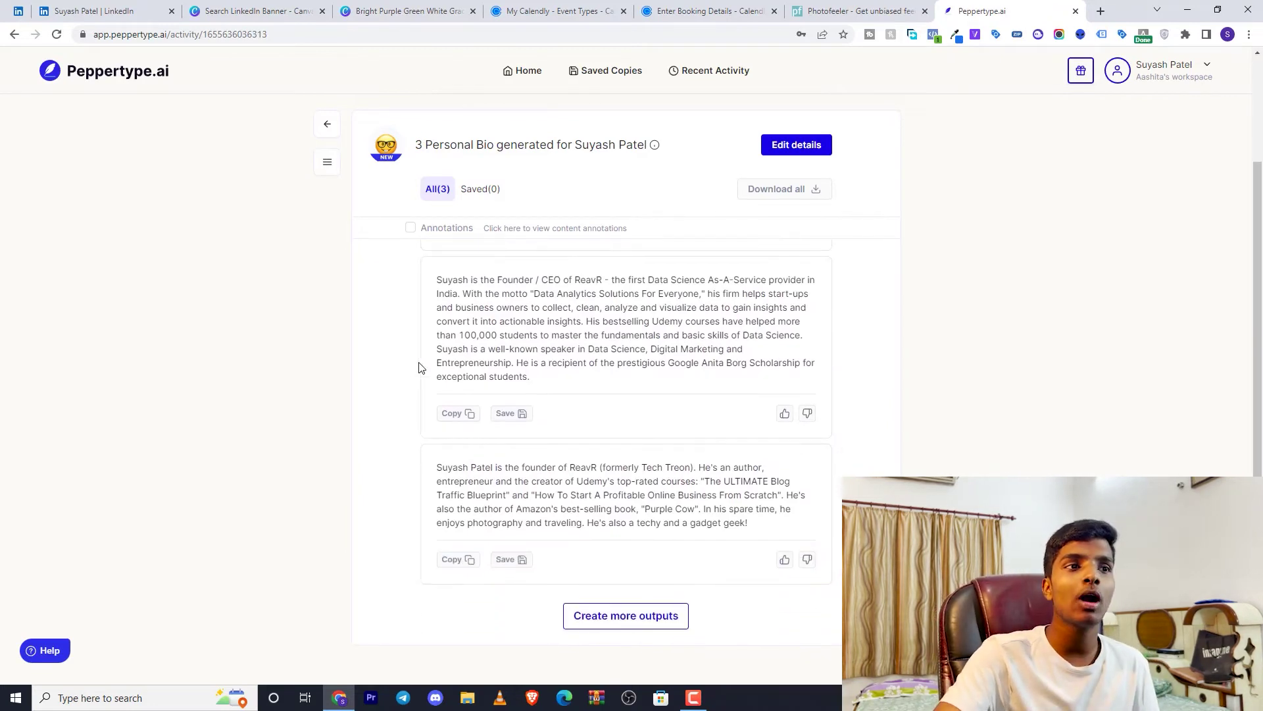
scroll(422, 367, up, 2)
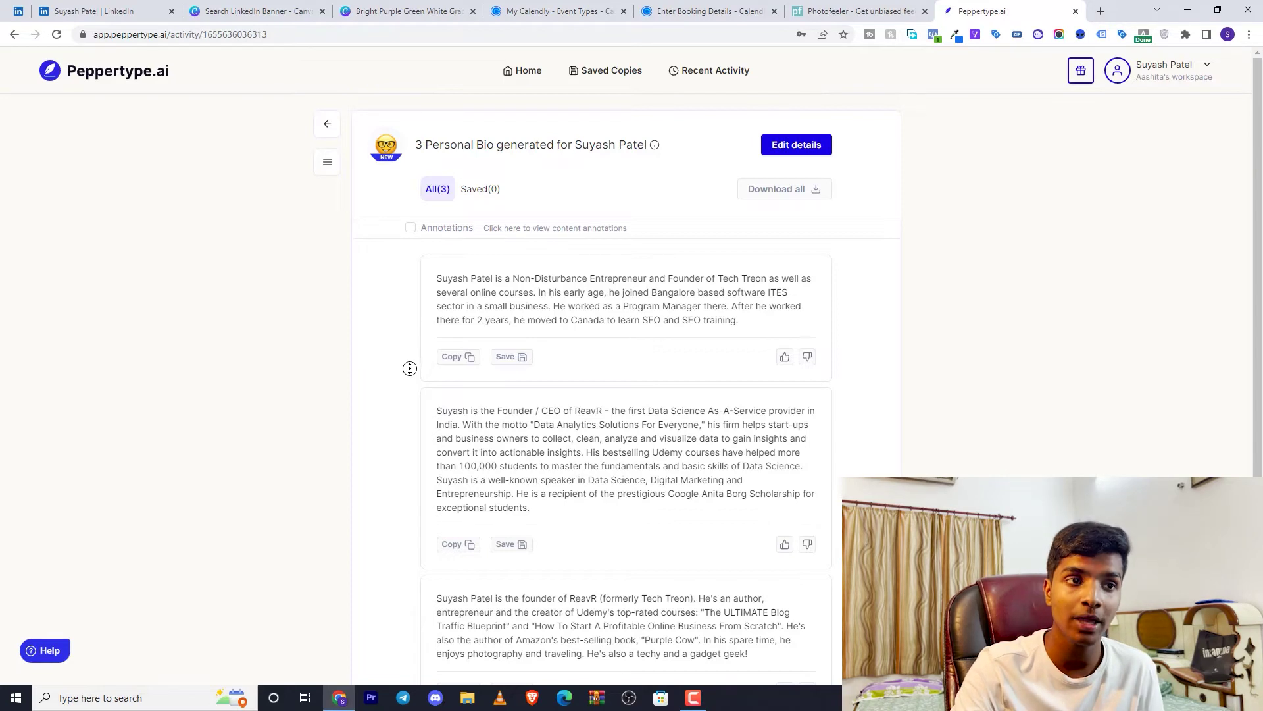
scroll(402, 388, down, 1)
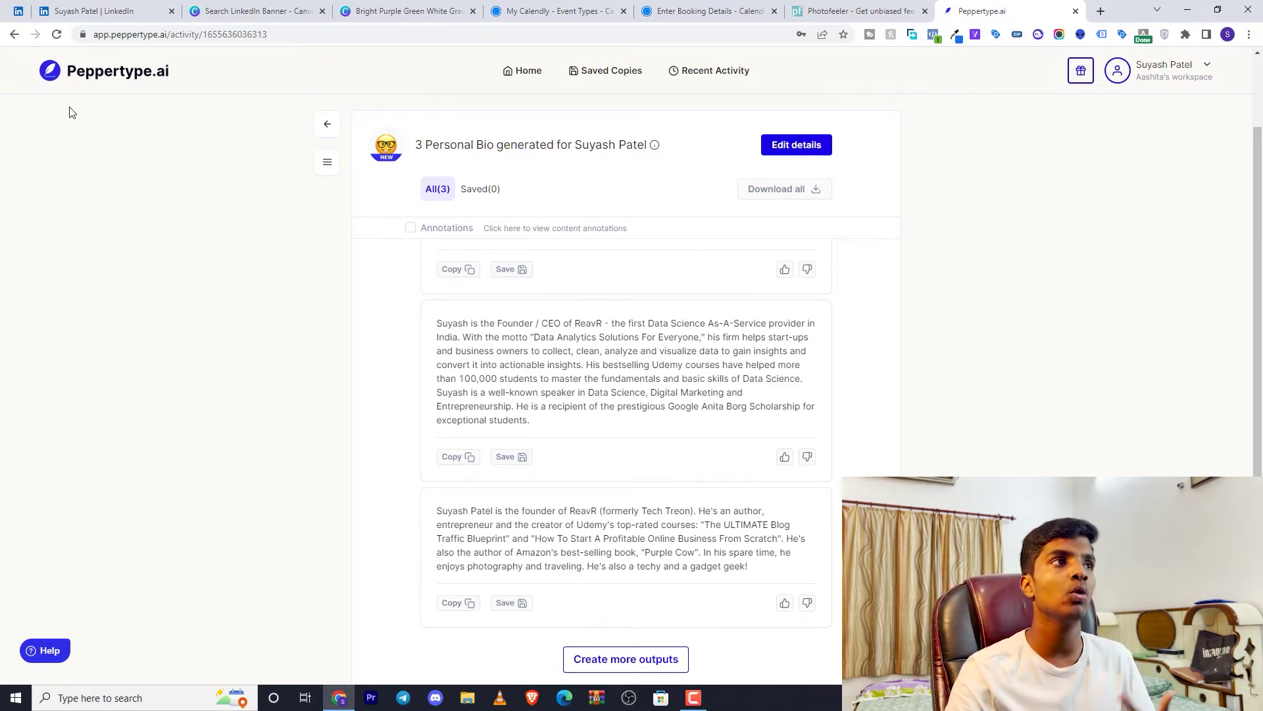
Switch back to the LinkedIn profile tab, where the full About section sits above the ReavR.io Founder entry
click(102, 6)
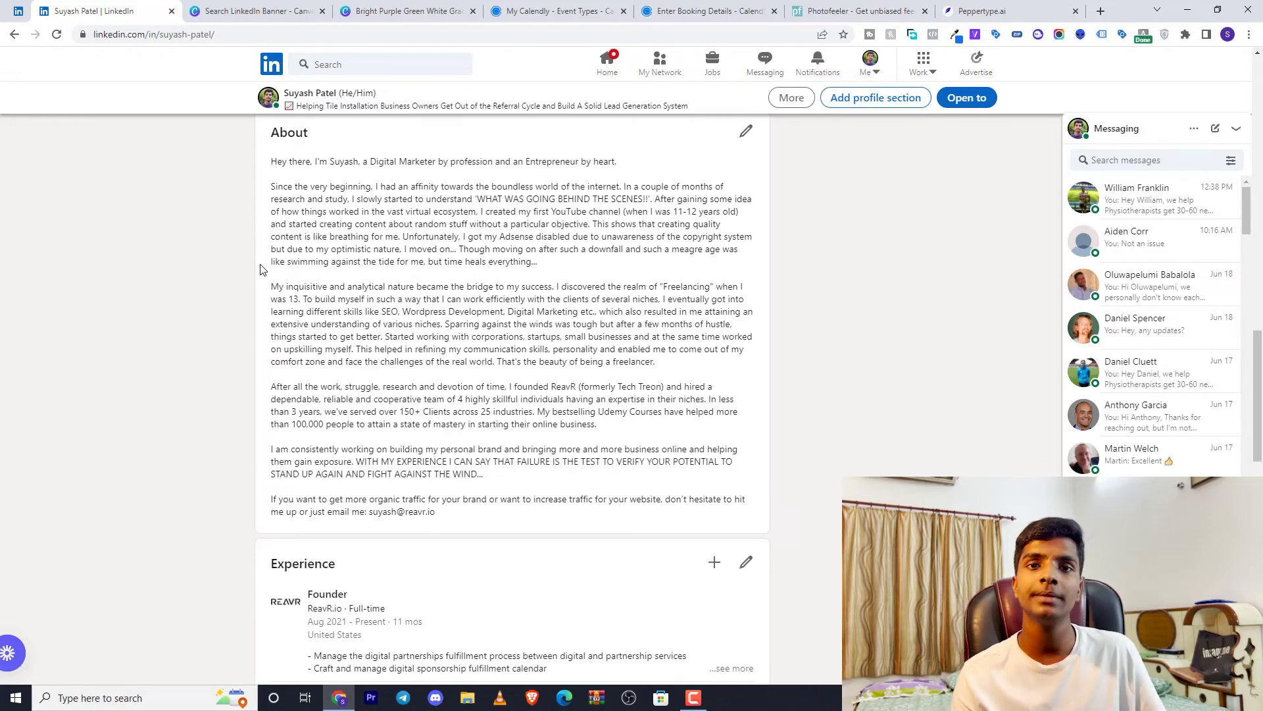
scroll(260, 269, up, 15)
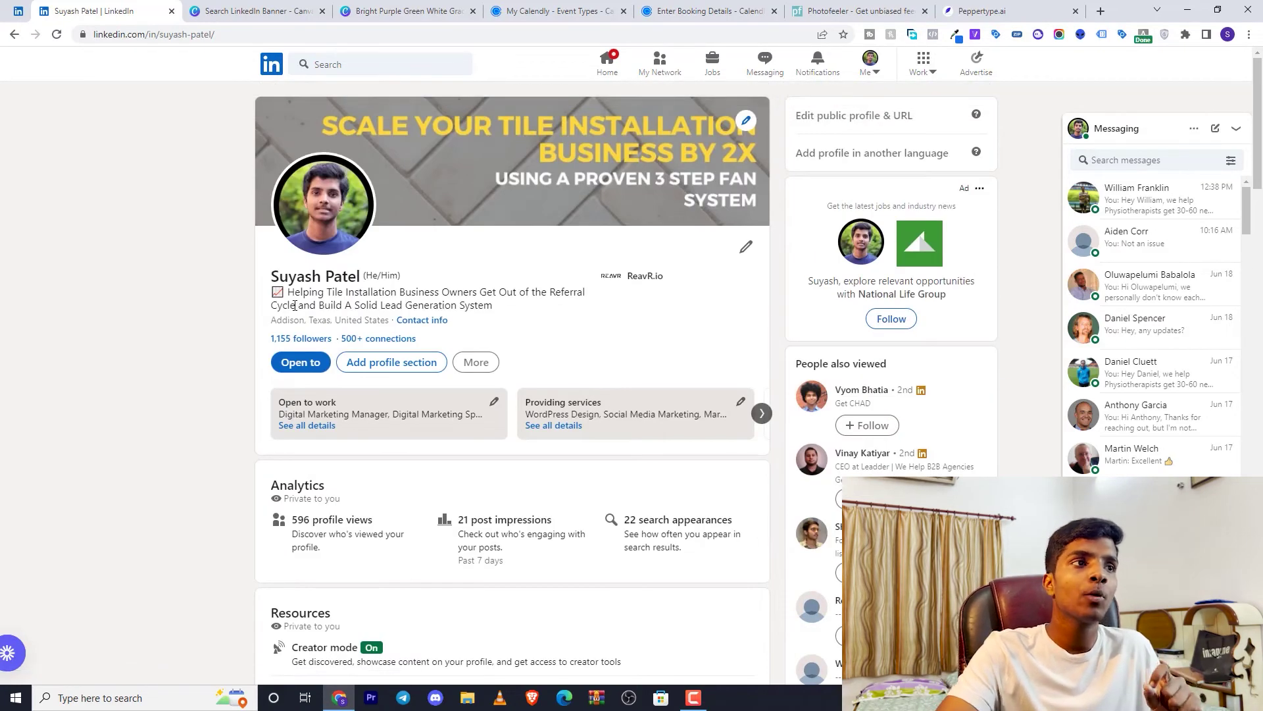
drag(271, 291, 530, 304)
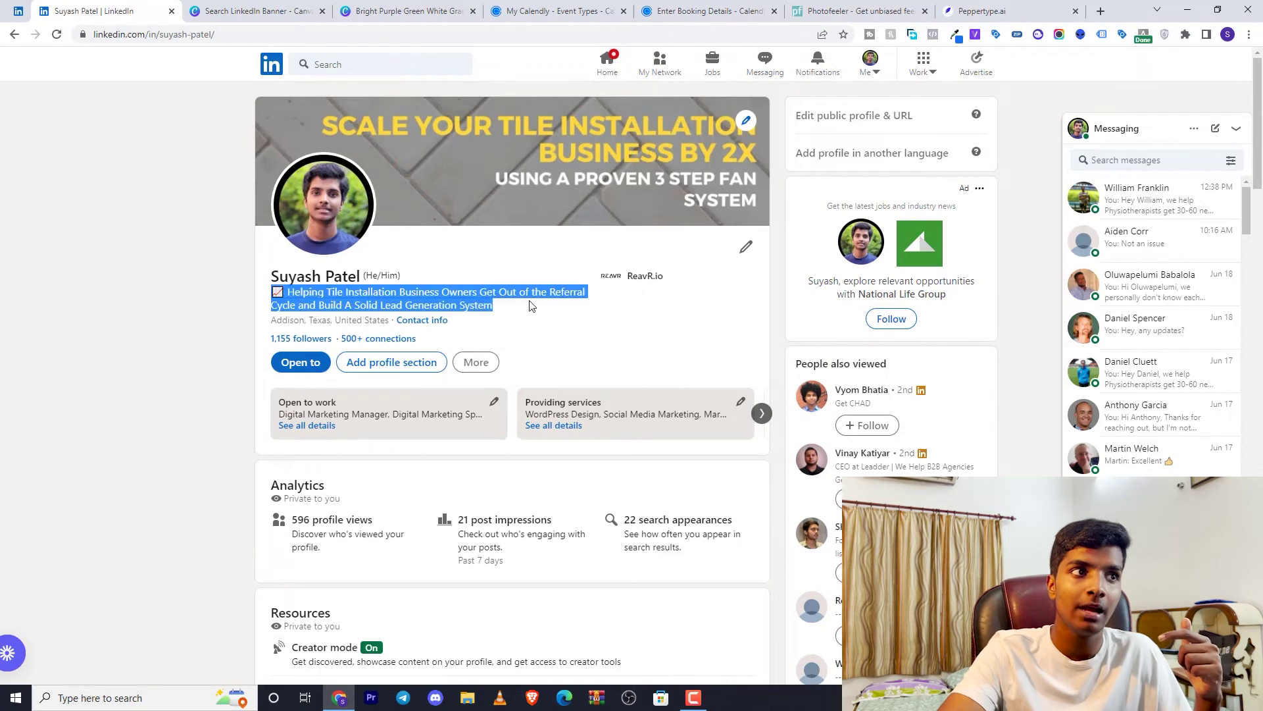
click(531, 304)
scroll(530, 305, down, 10)
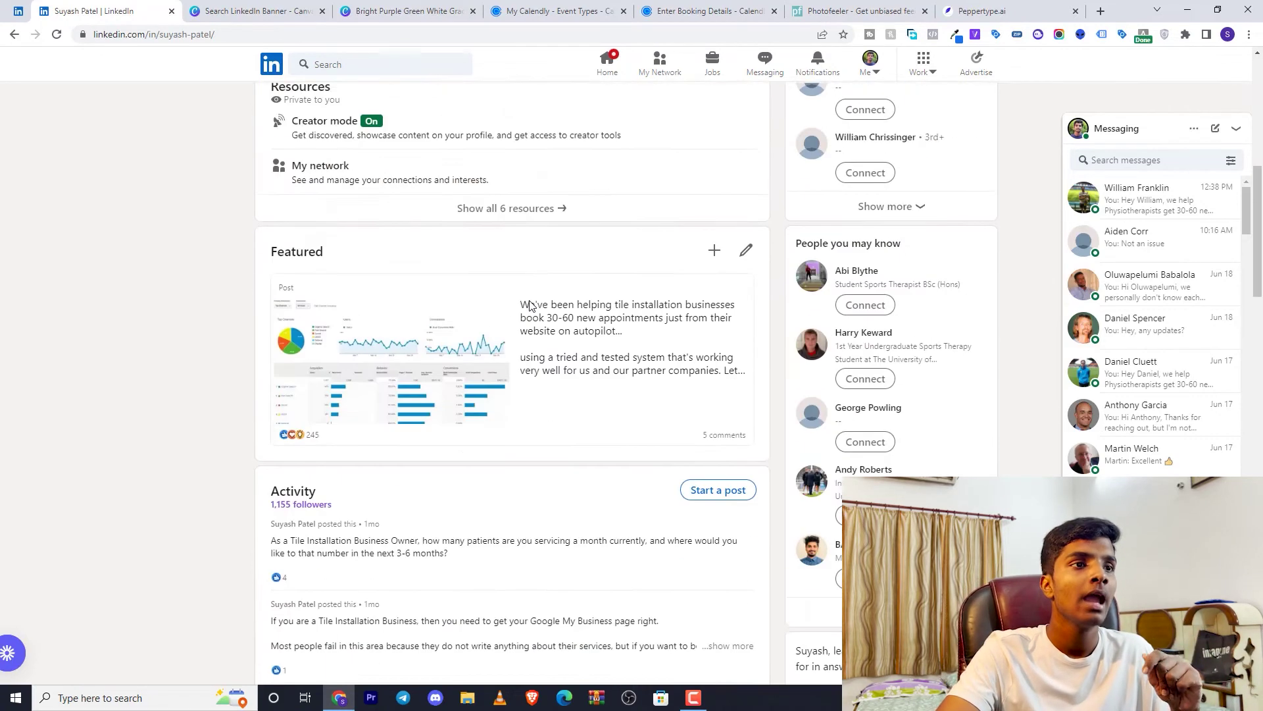
scroll(530, 305, down, 6)
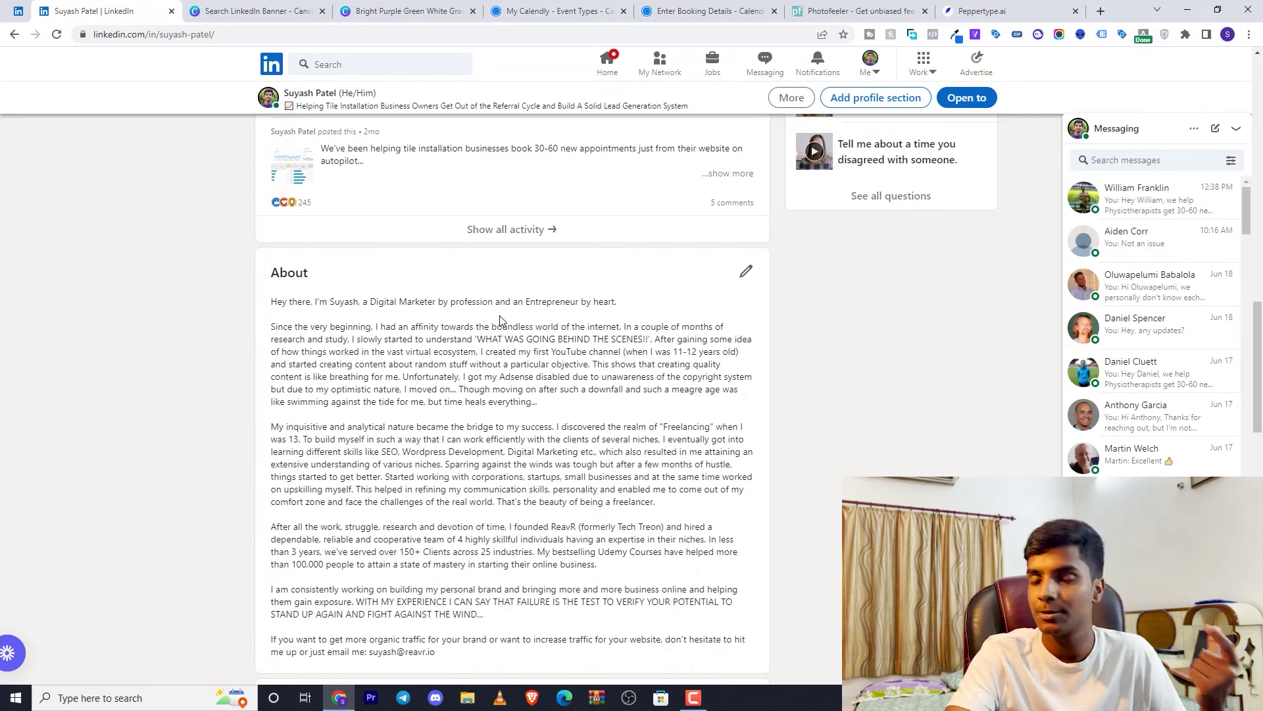
Scroll down to the About section about founding ReavR and serving 150+ clients across 25 industries
scroll(462, 339, down, 1)
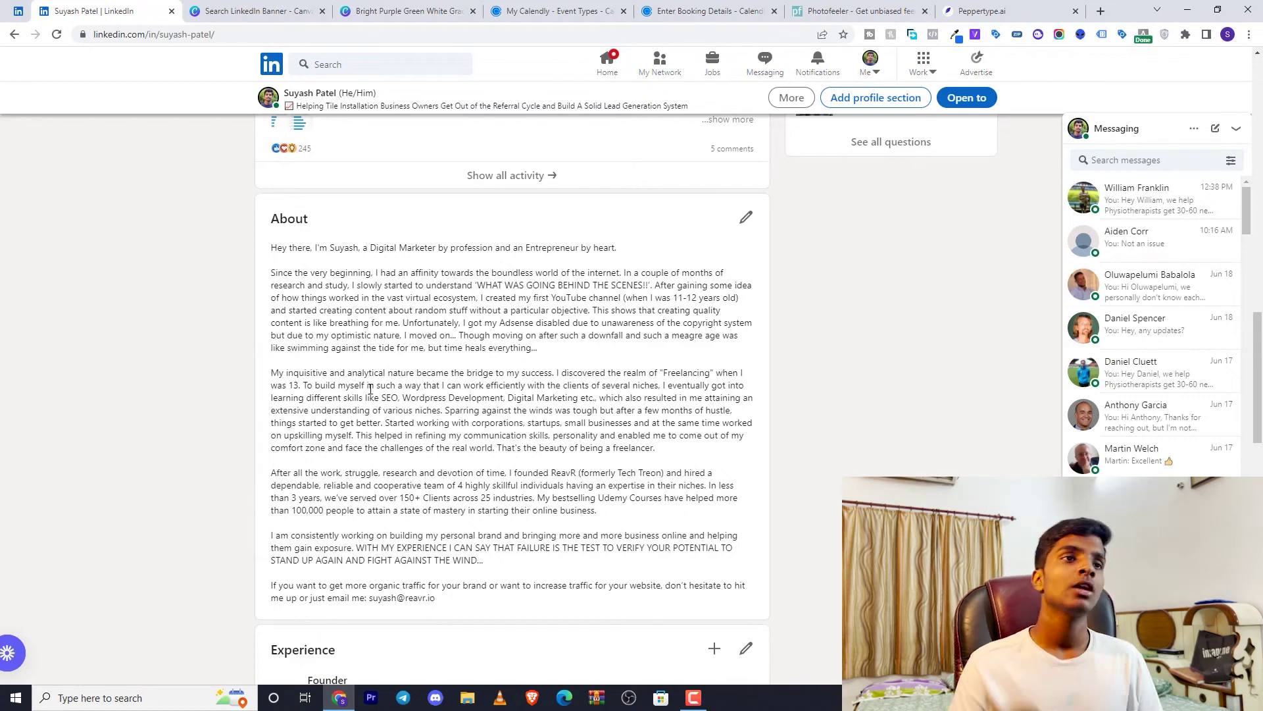
scroll(273, 327, up, 15)
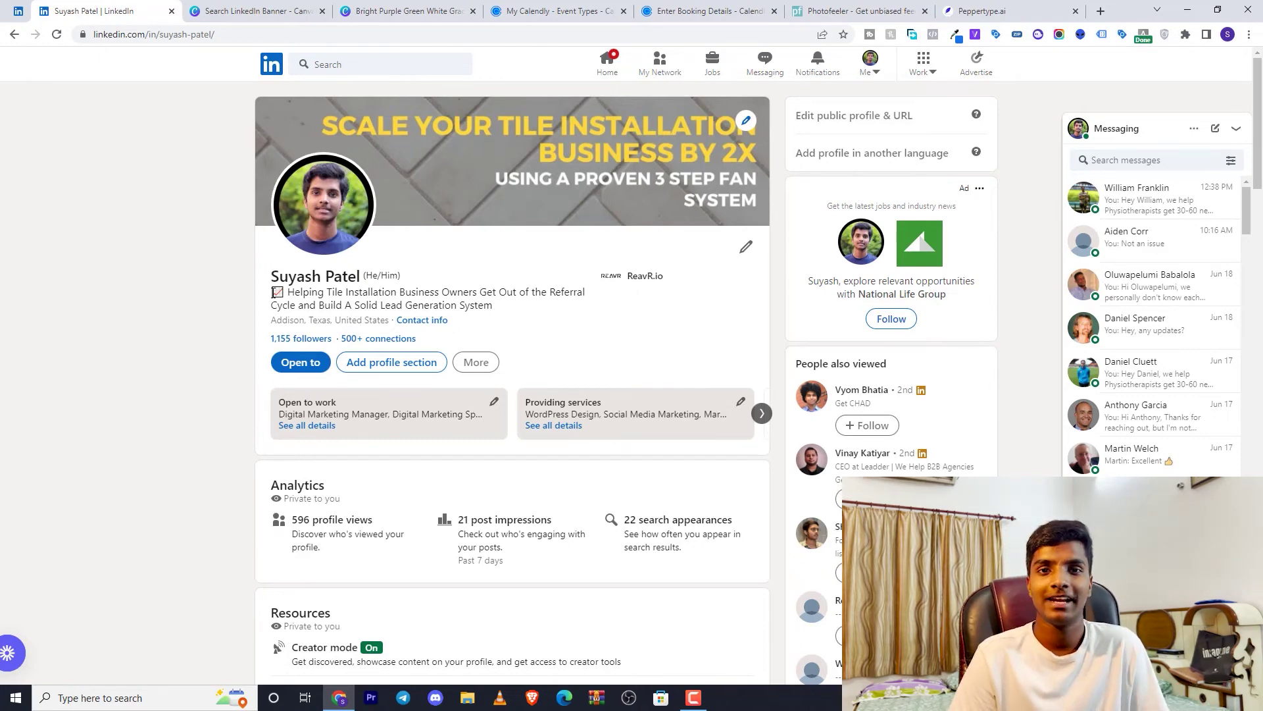
scroll(273, 292, down, 15)
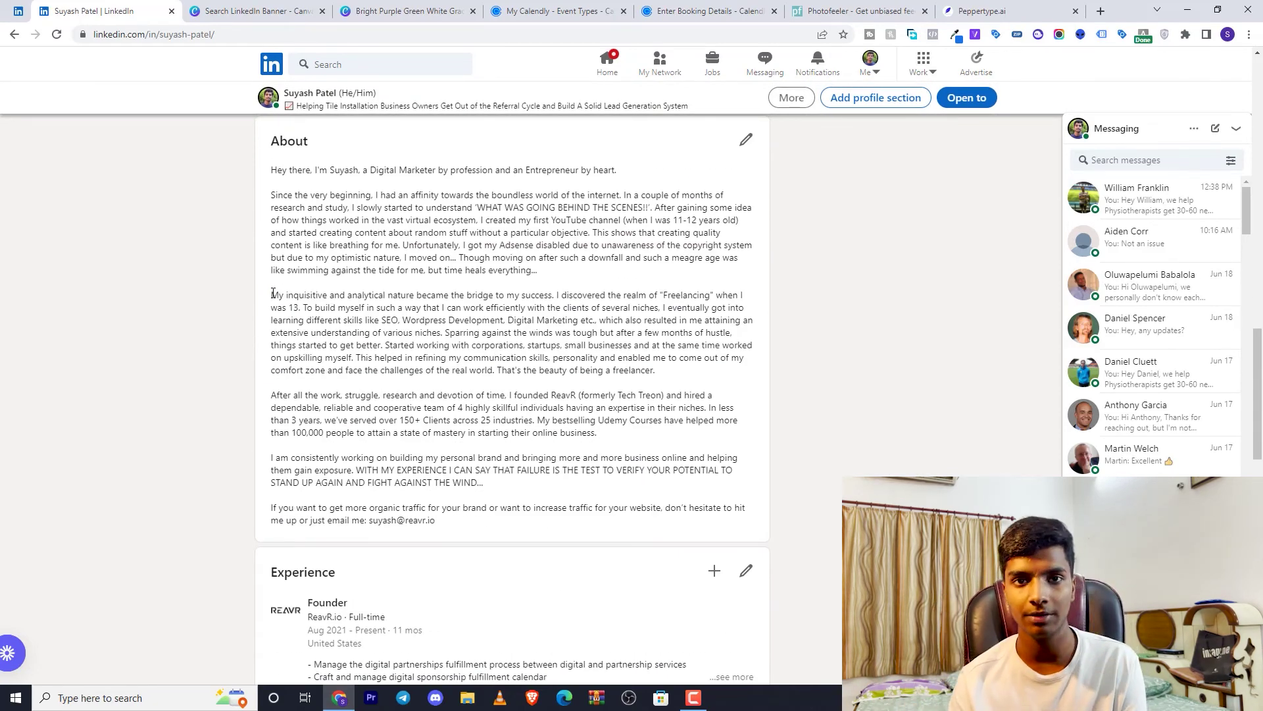
Expand the Founder, Founder and Digital Marketing Manager, and Website Developer experience descriptions
scroll(244, 295, down, 5)
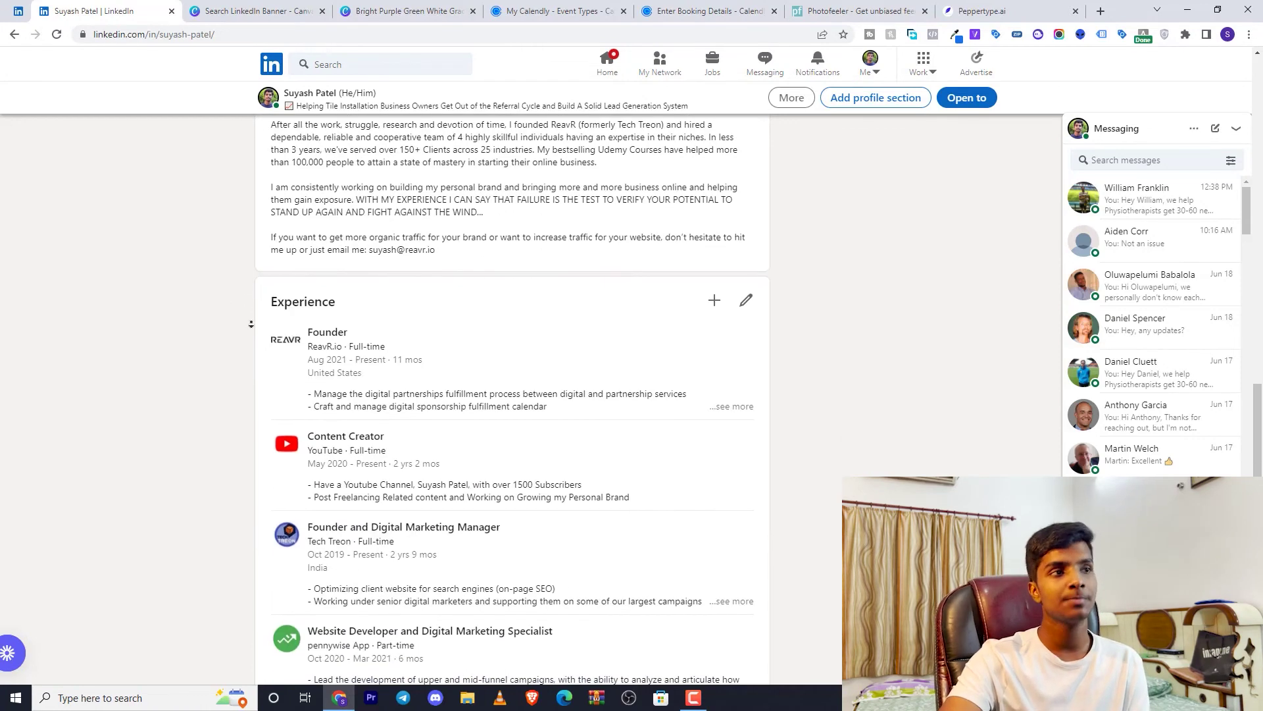
scroll(252, 324, down, 2)
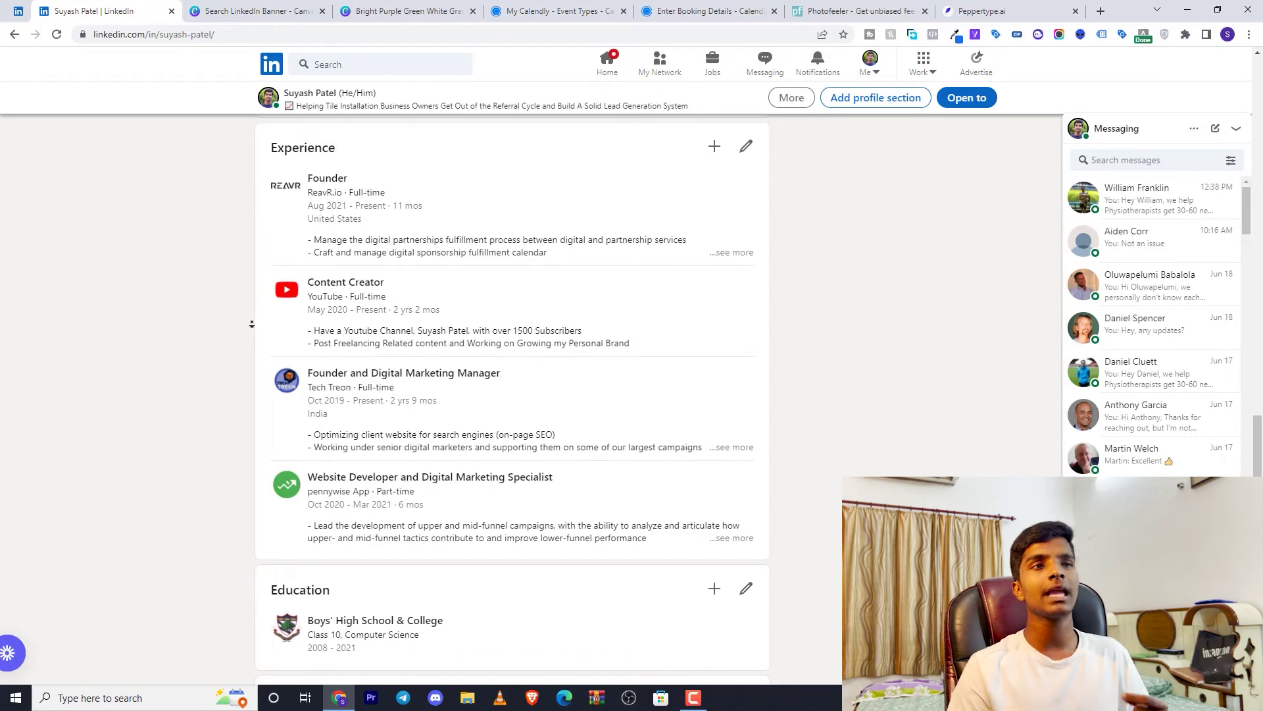
click(725, 251)
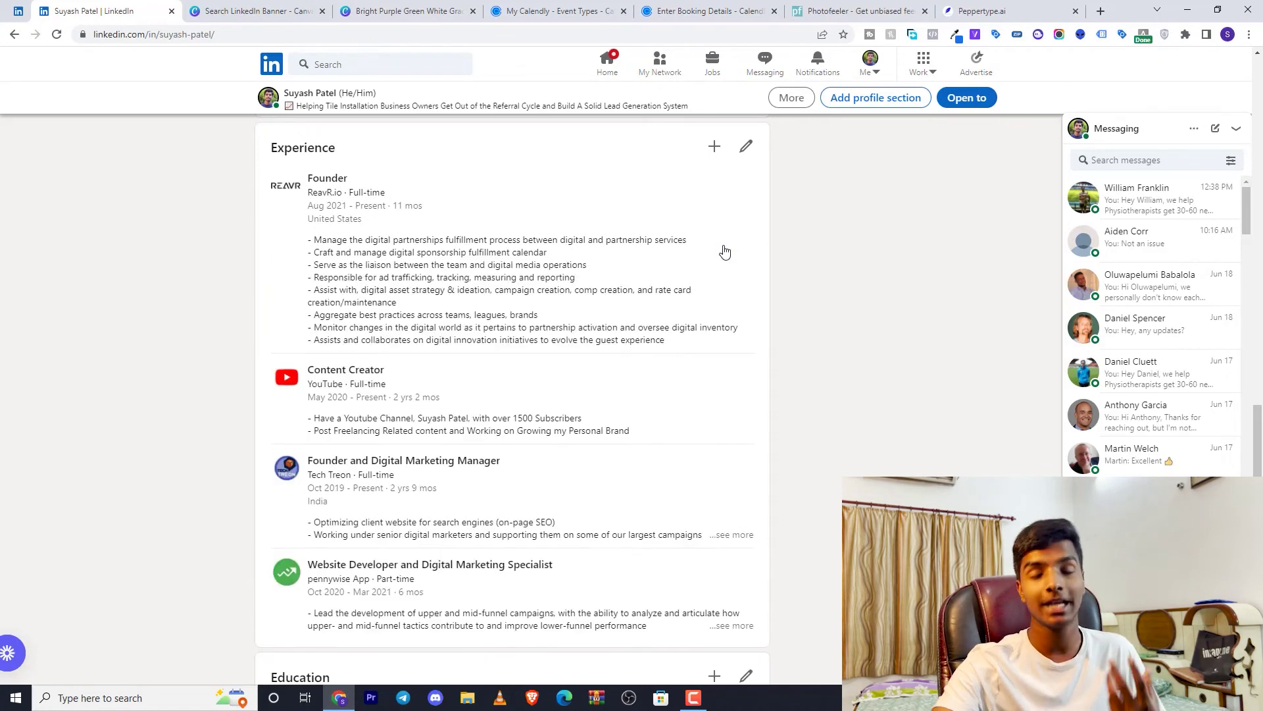
scroll(725, 252, down, 2)
click(748, 409)
scroll(749, 414, down, 2)
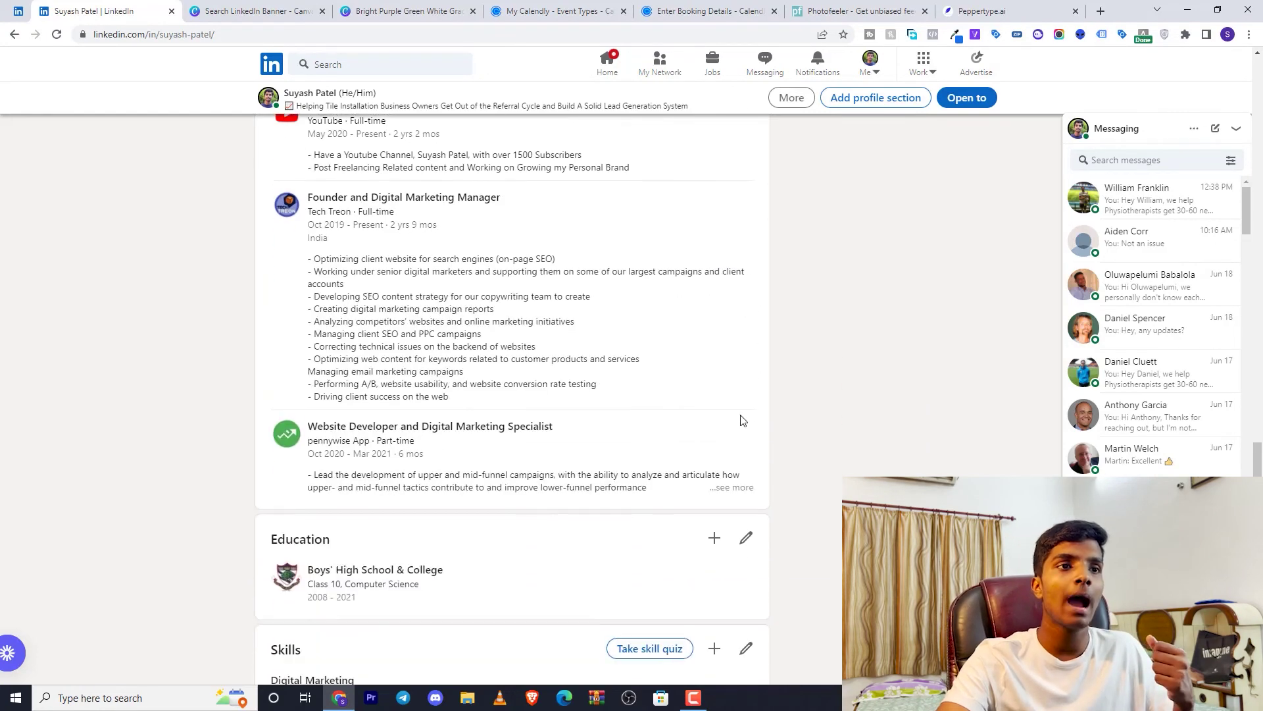
click(721, 490)
scroll(714, 494, up, 2)
scroll(713, 496, up, 4)
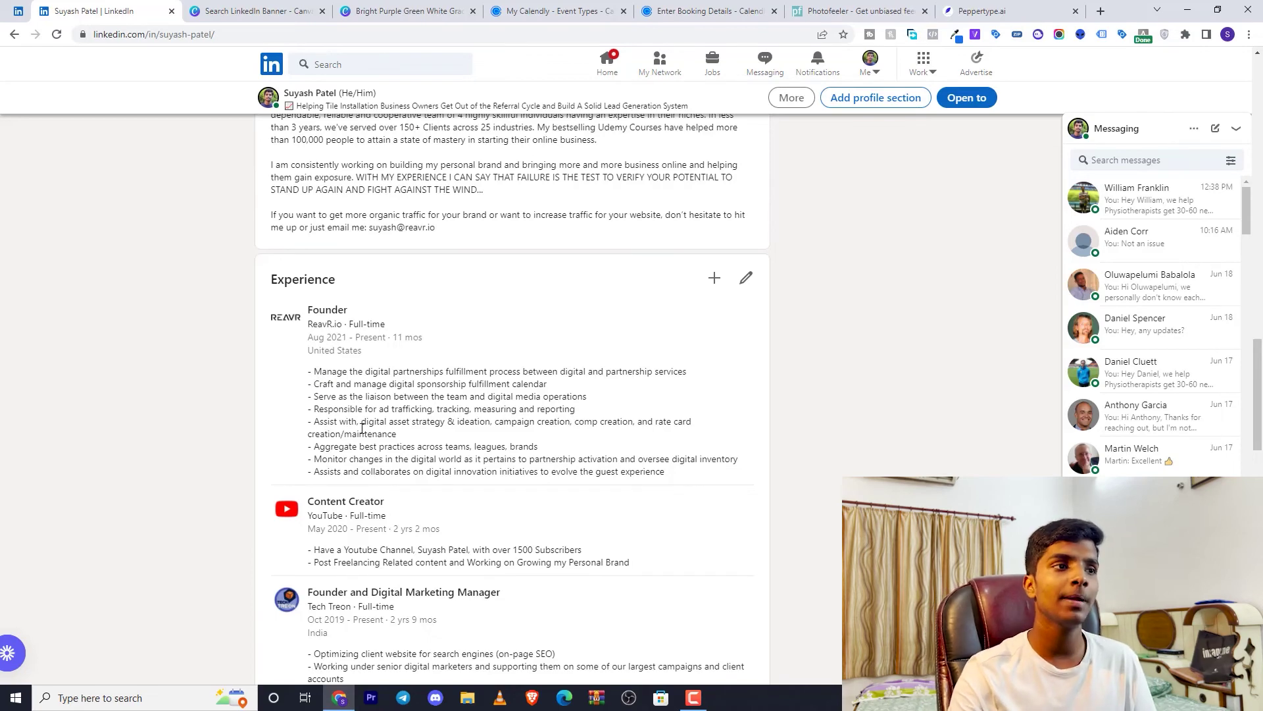
Scroll past the pennywise App Website Developer description down to the Education section
scroll(362, 428, down, 2)
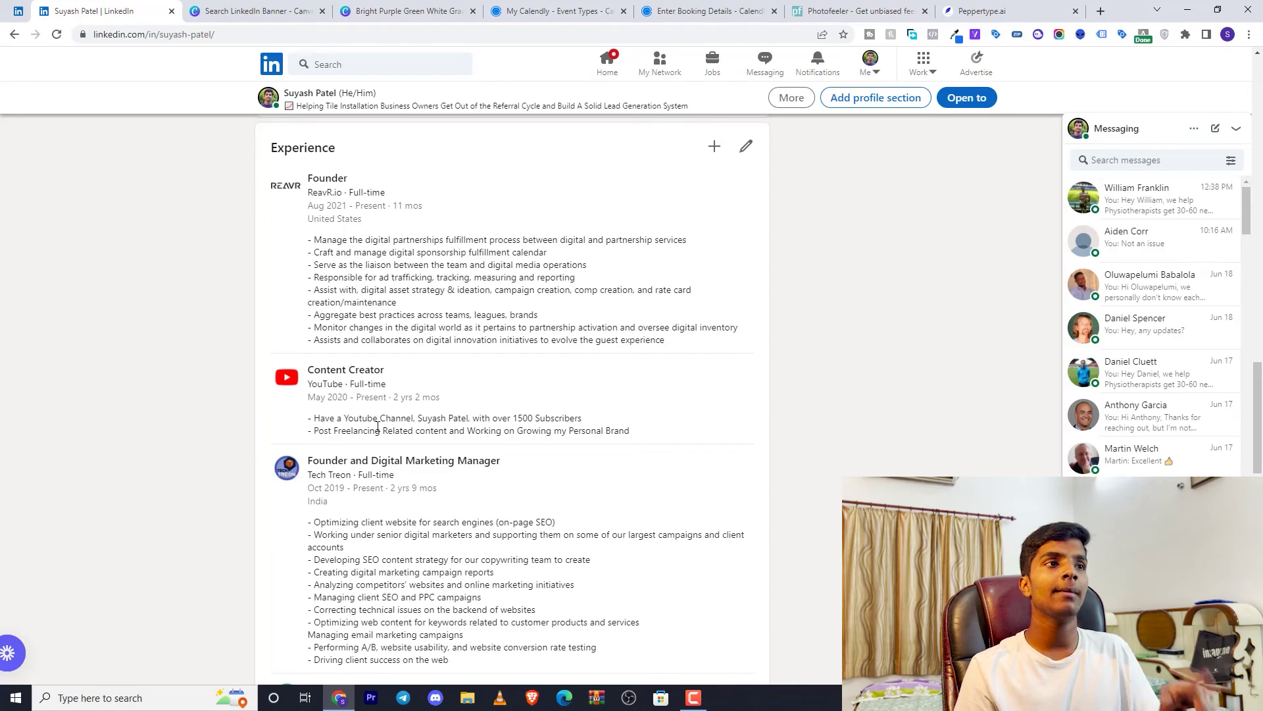
scroll(352, 293, down, 4)
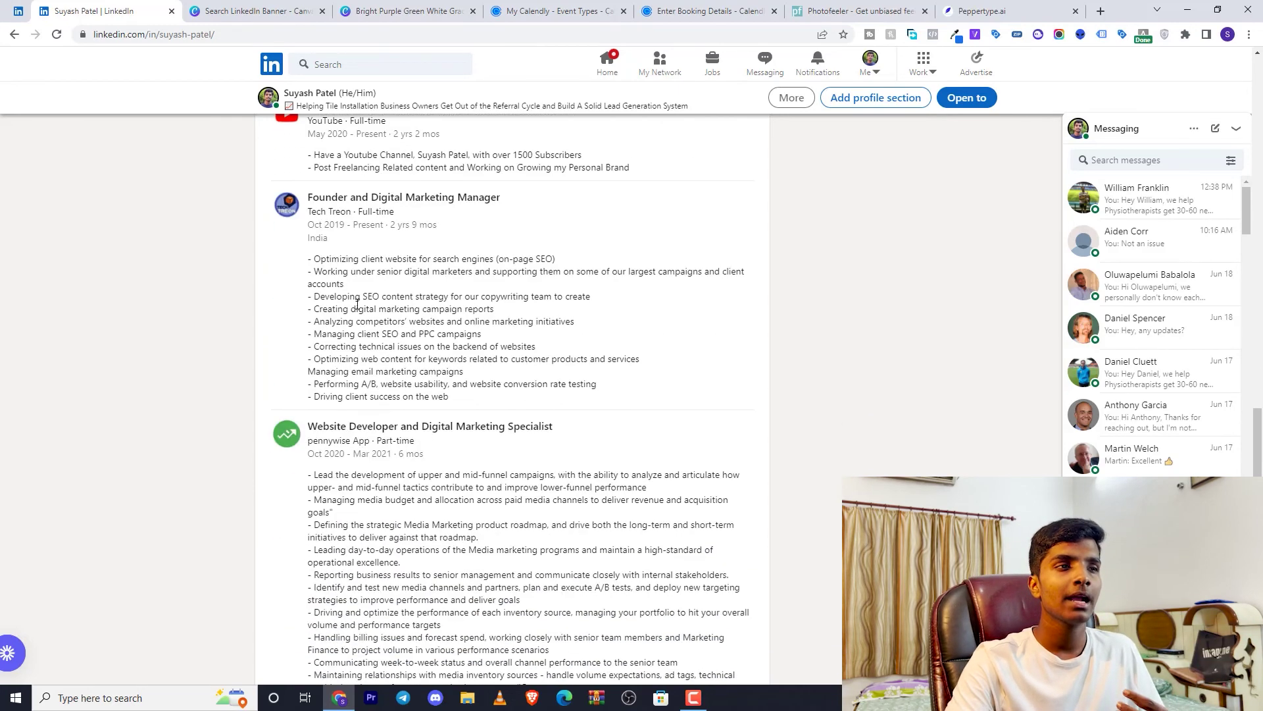
scroll(416, 497, down, 2)
scroll(416, 496, down, 2)
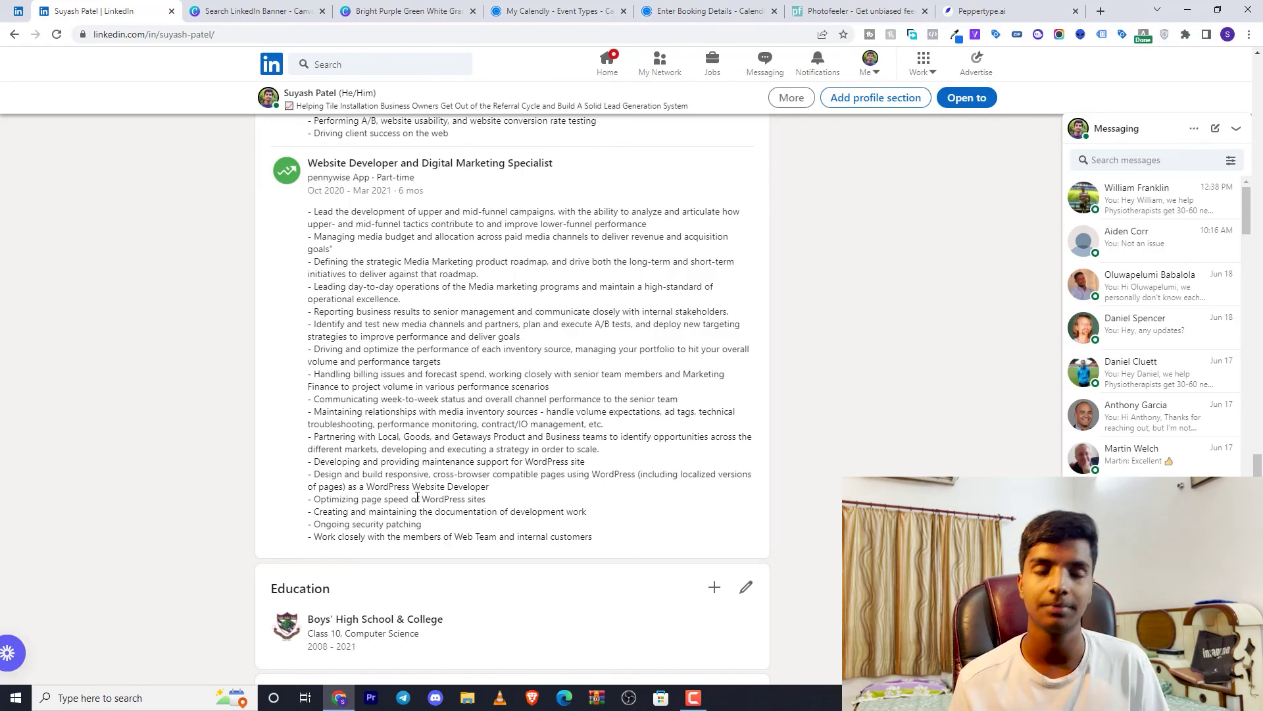
scroll(617, 355, down, 3)
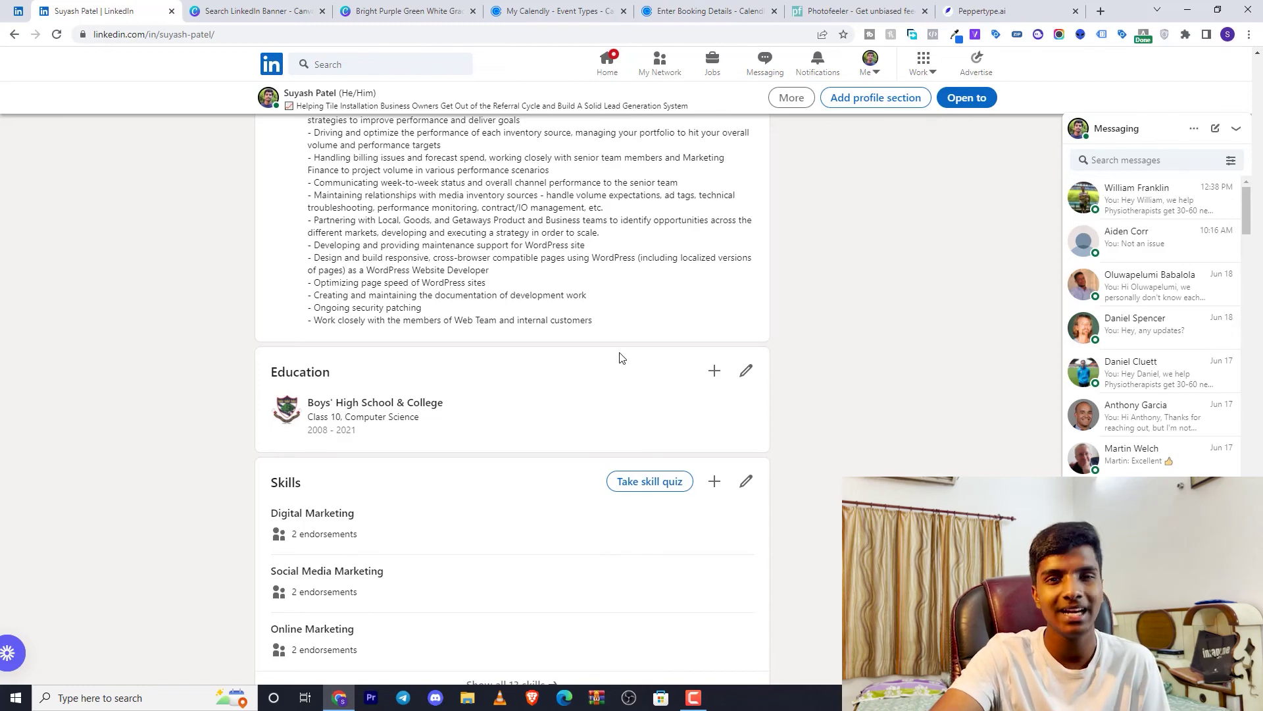
Leave the Services page and open your own profile from the Me account menu
click(398, 431)
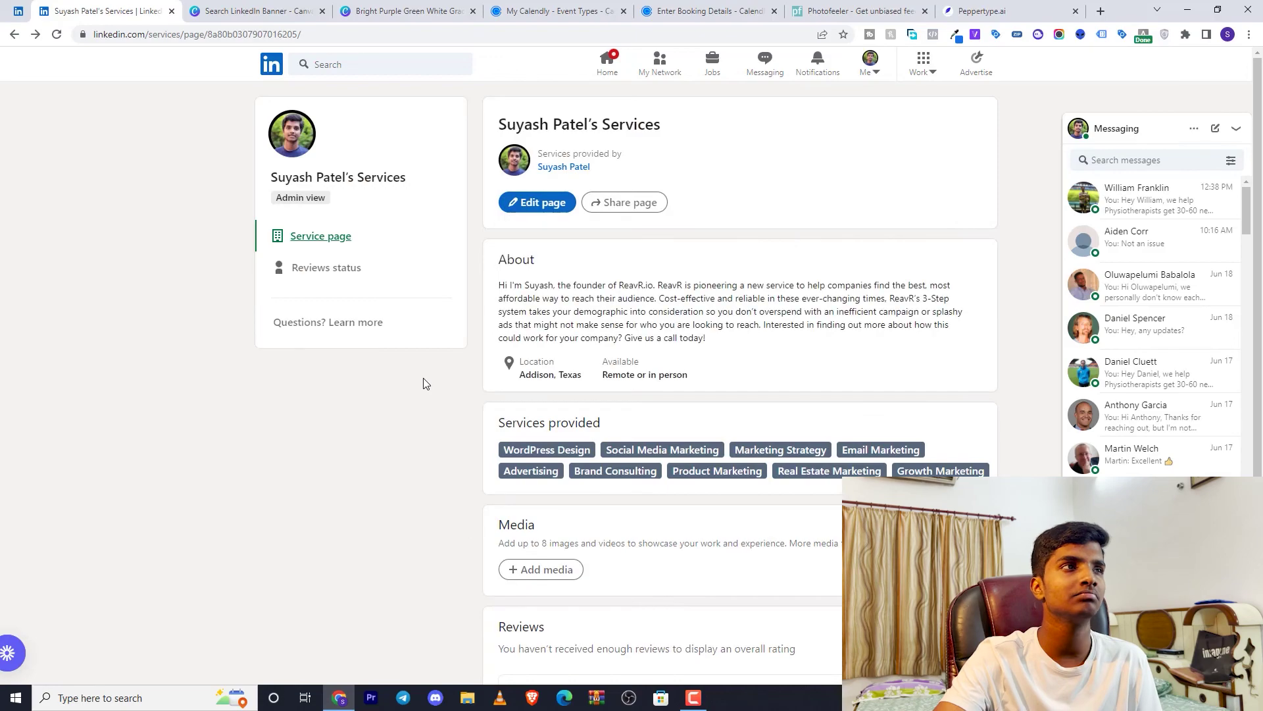
click(873, 64)
click(841, 173)
scroll(643, 303, down, 20)
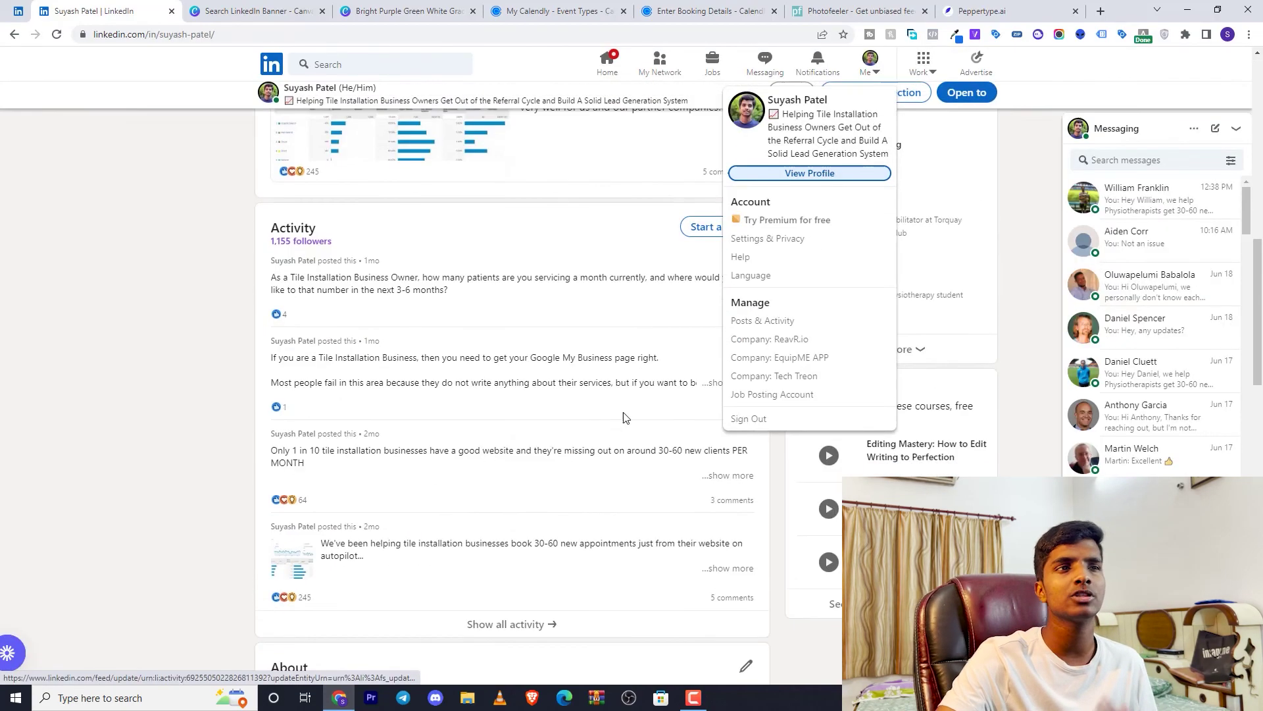
scroll(579, 536, up, 3)
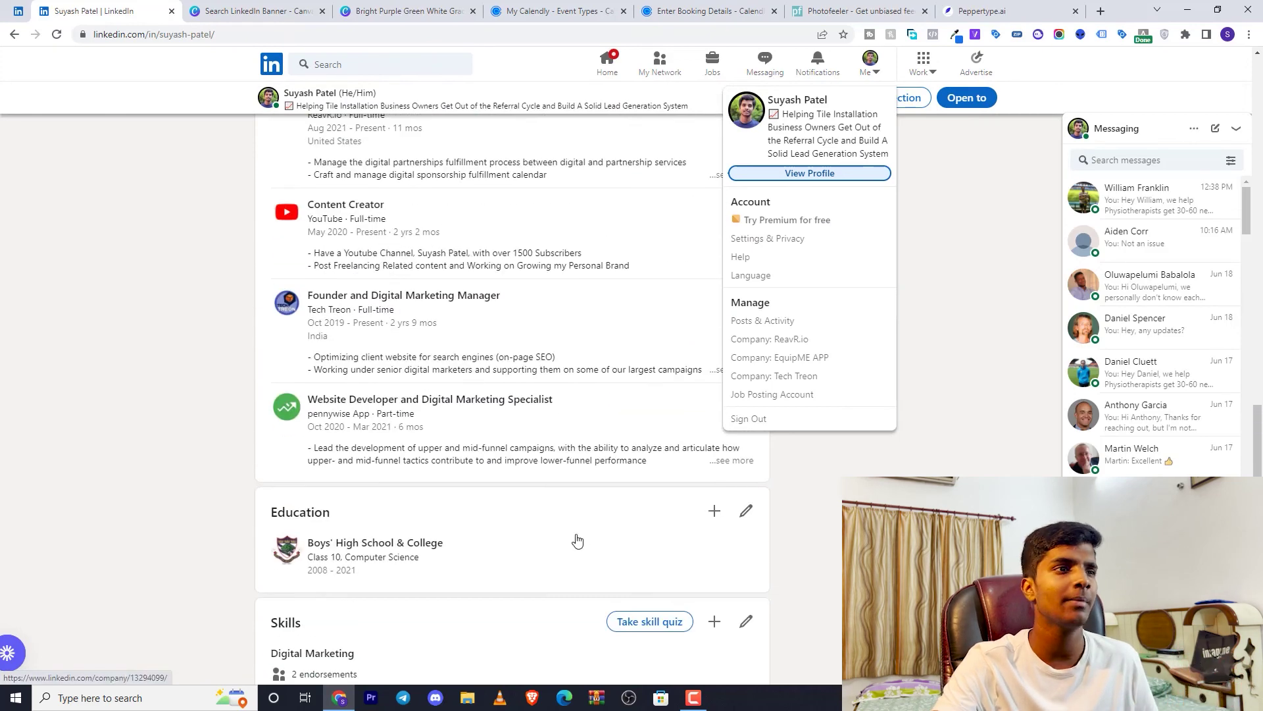
Reload your own profile and scroll down to the Skills section listing Digital Marketing
key(alt+Left)
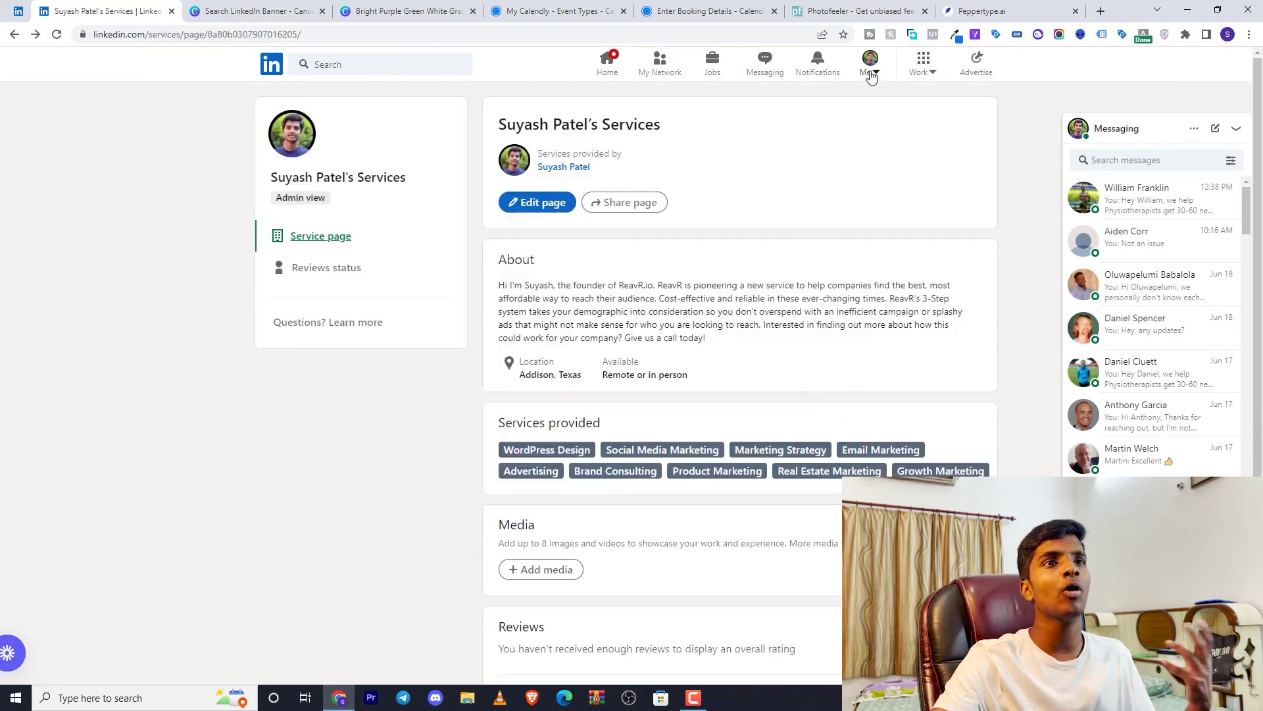
click(871, 74)
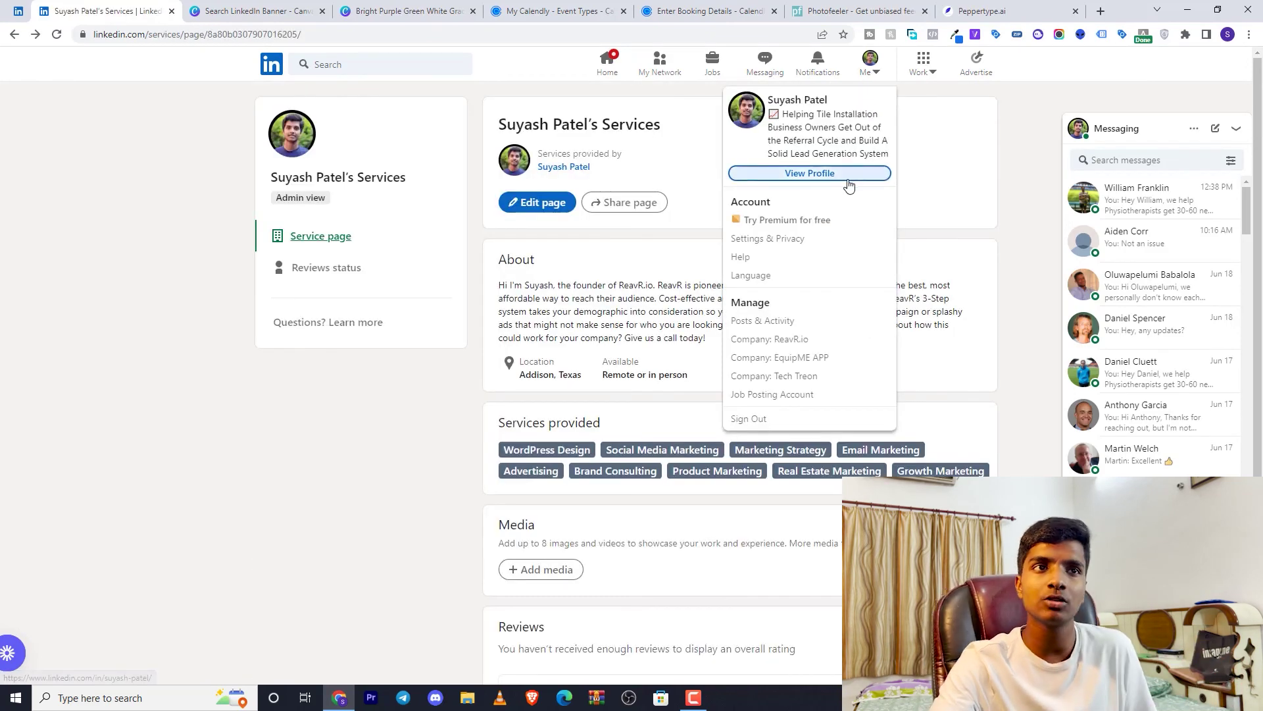
click(844, 175)
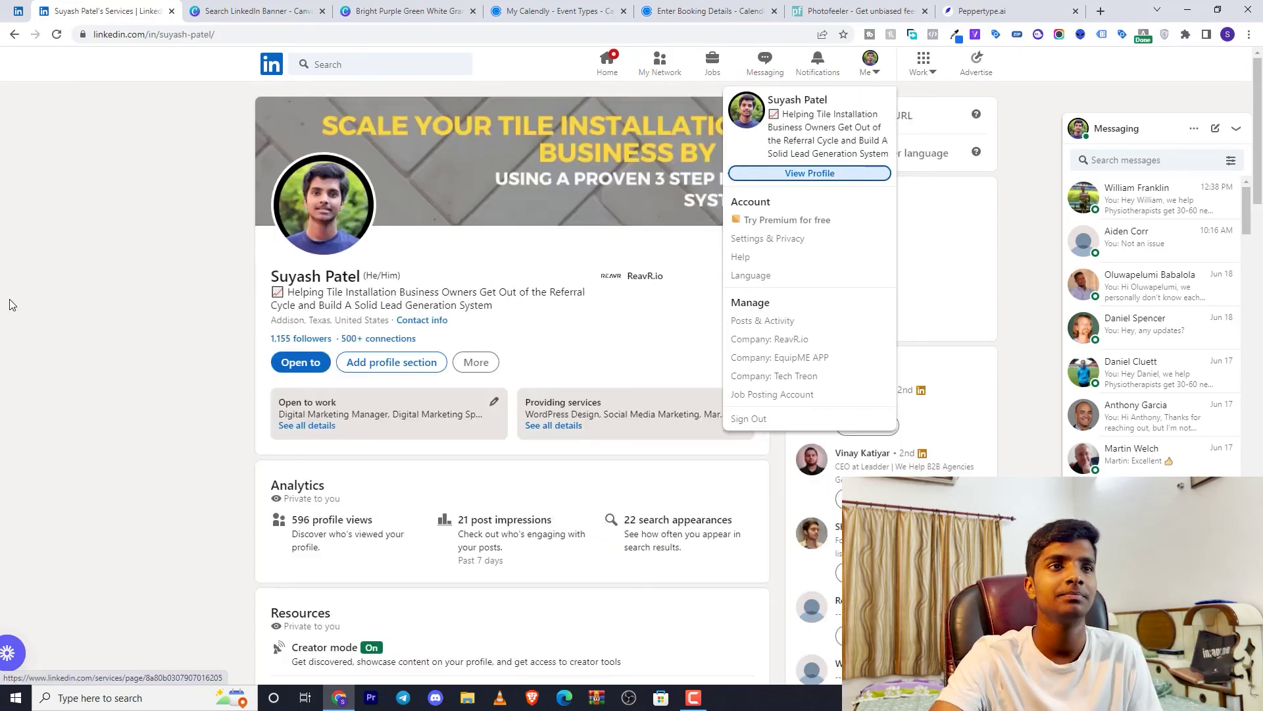
scroll(127, 283, down, 6)
click(189, 283)
scroll(188, 283, down, 15)
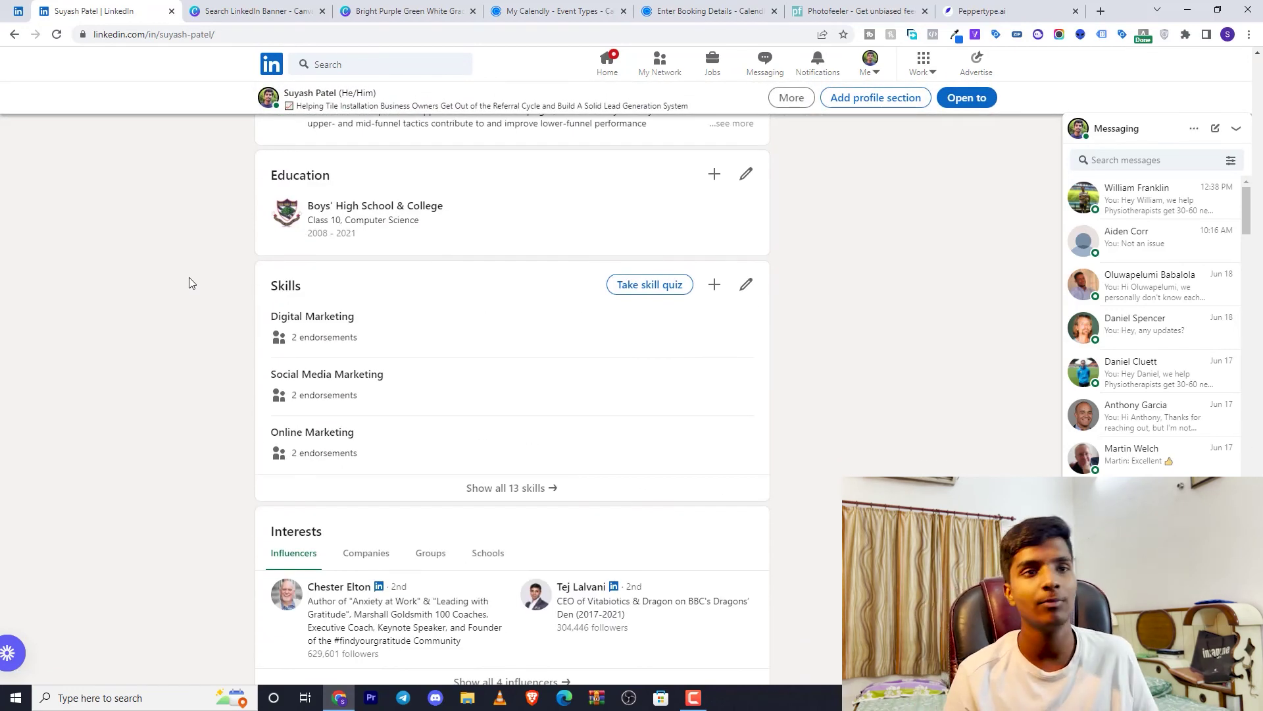
Highlight the Interests heading, then return to the profile top with its tile-installation banner
scroll(189, 283, down, 2)
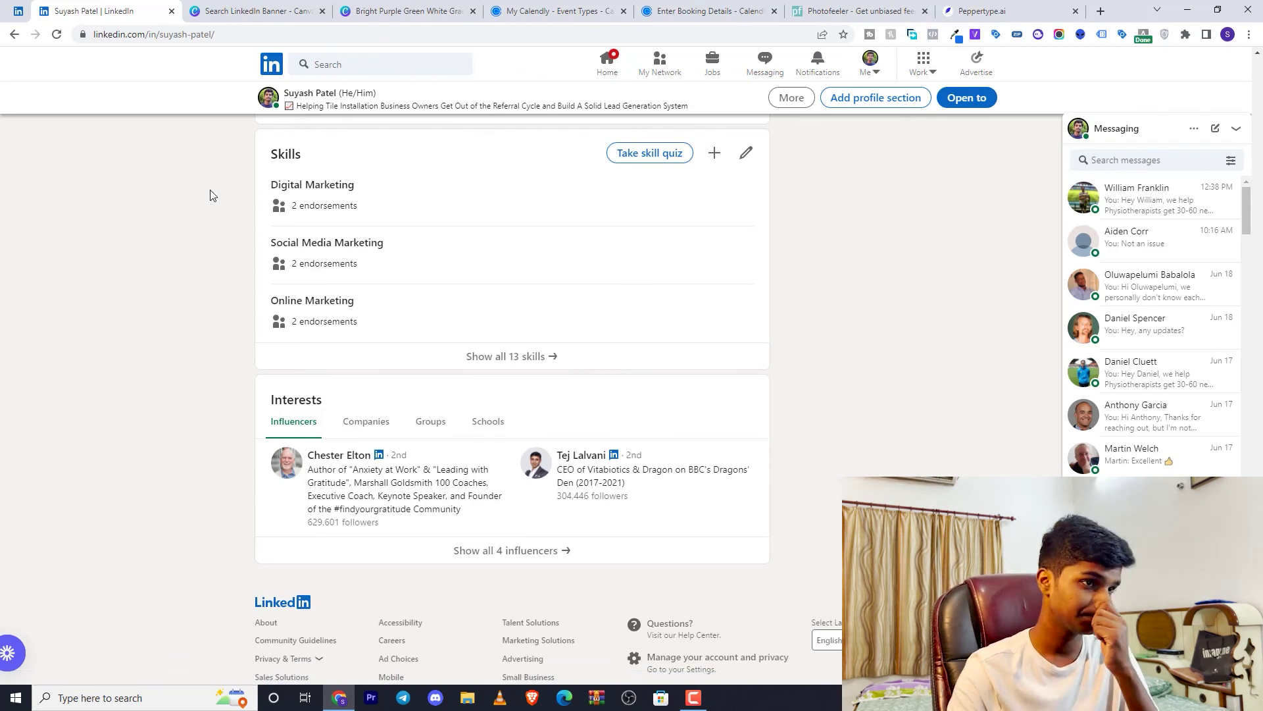
scroll(254, 347, down, 1)
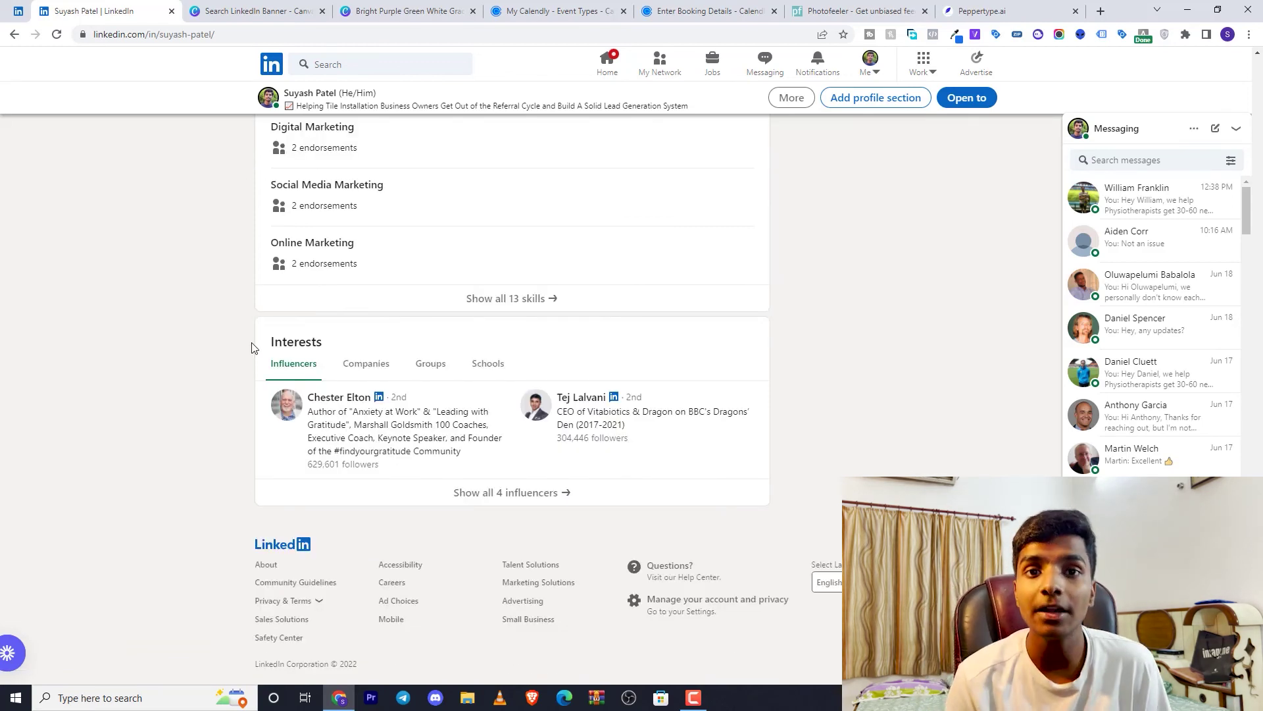
drag(254, 347, 343, 344)
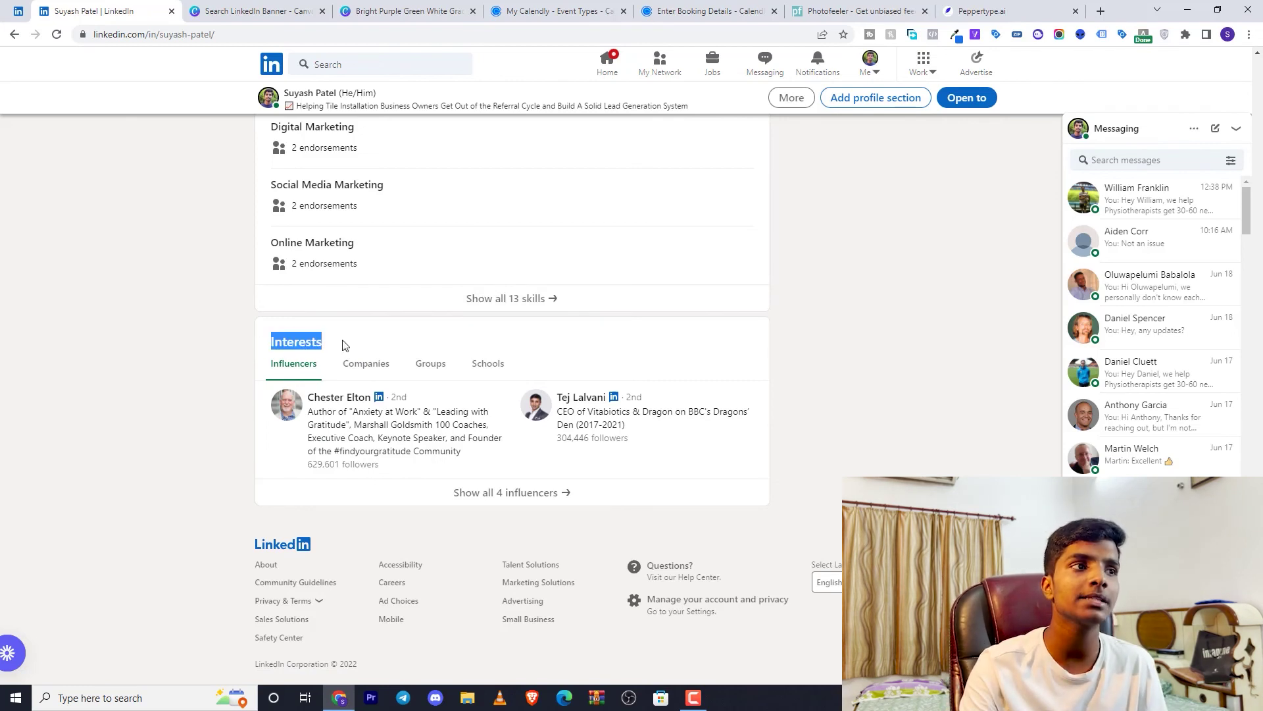
click(343, 344)
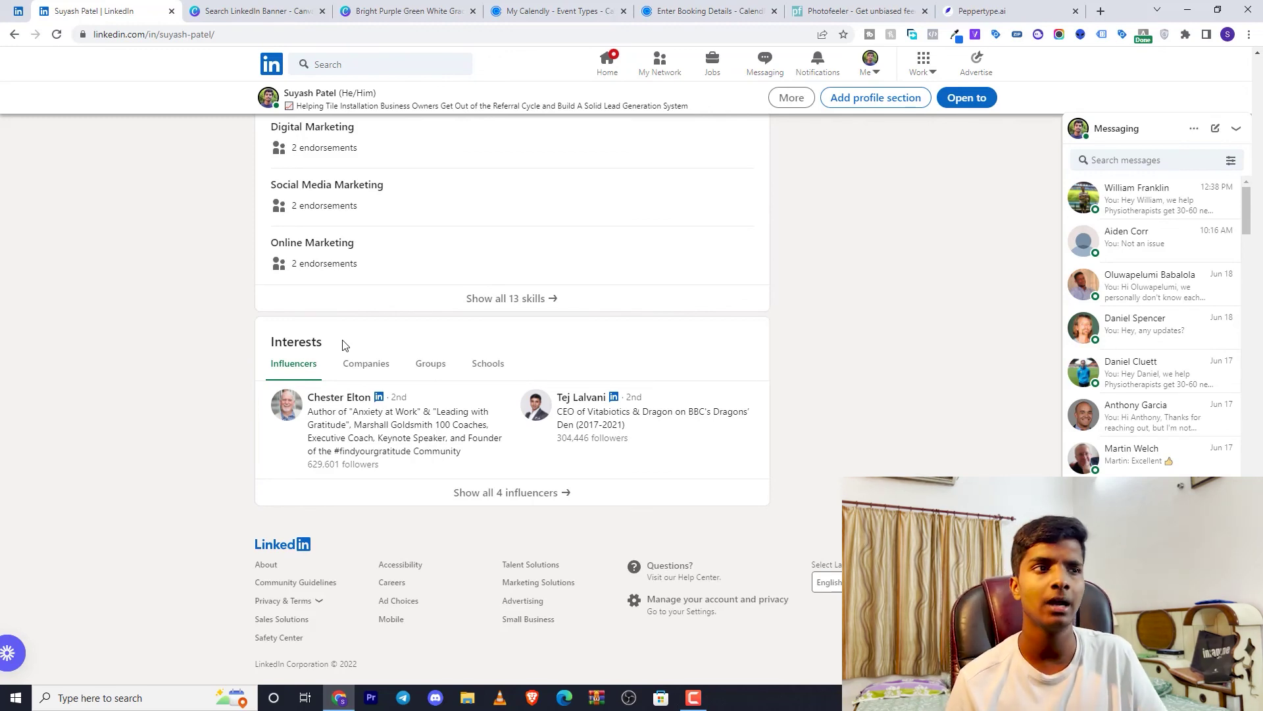
scroll(342, 345, up, 20)
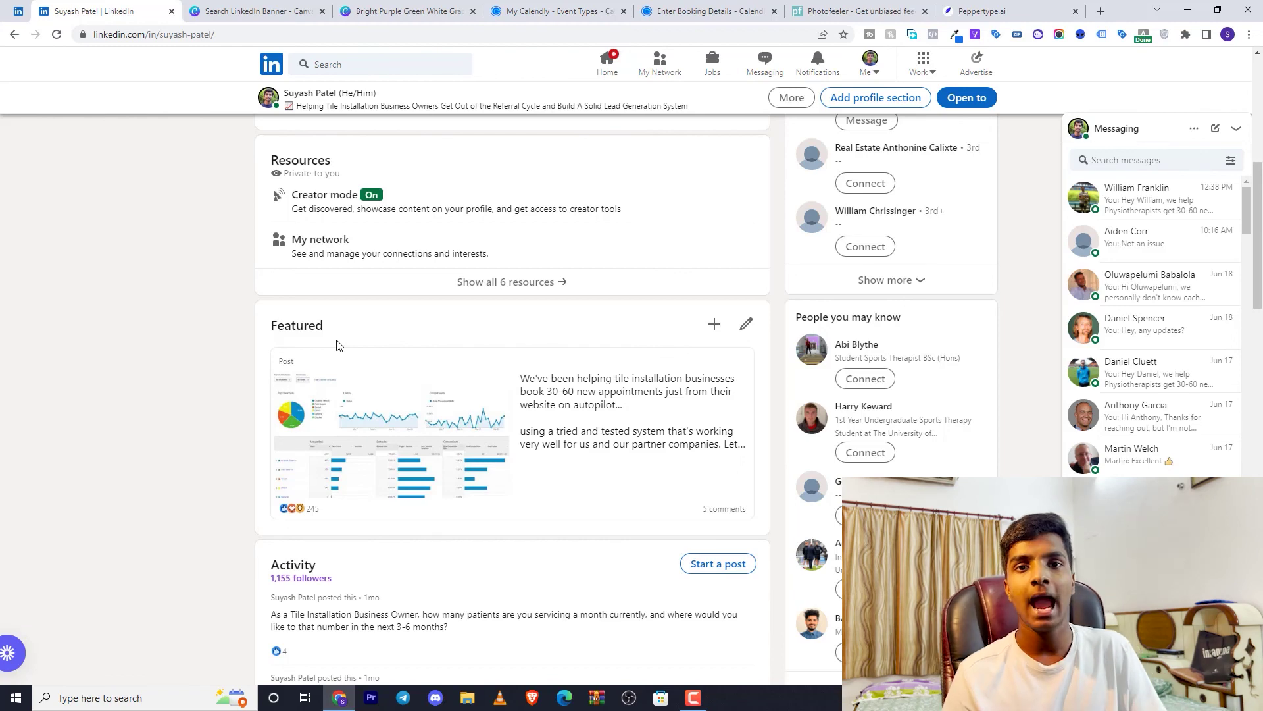
scroll(336, 344, up, 7)
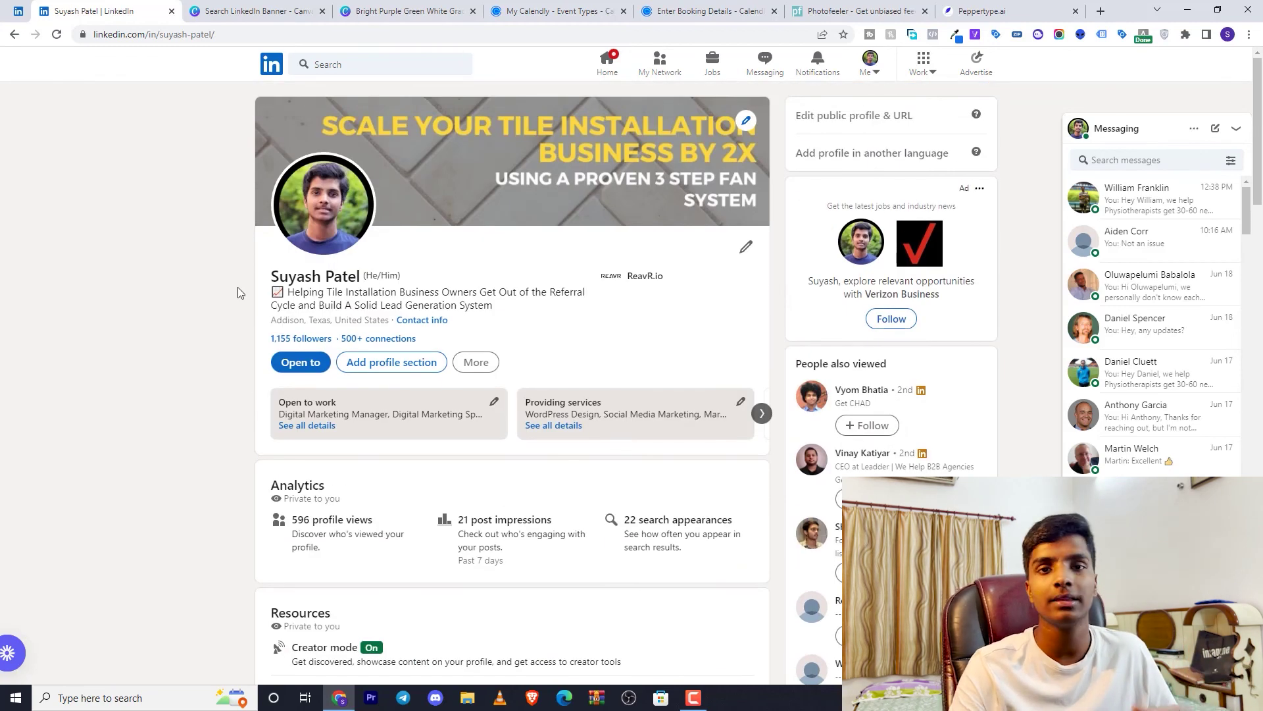